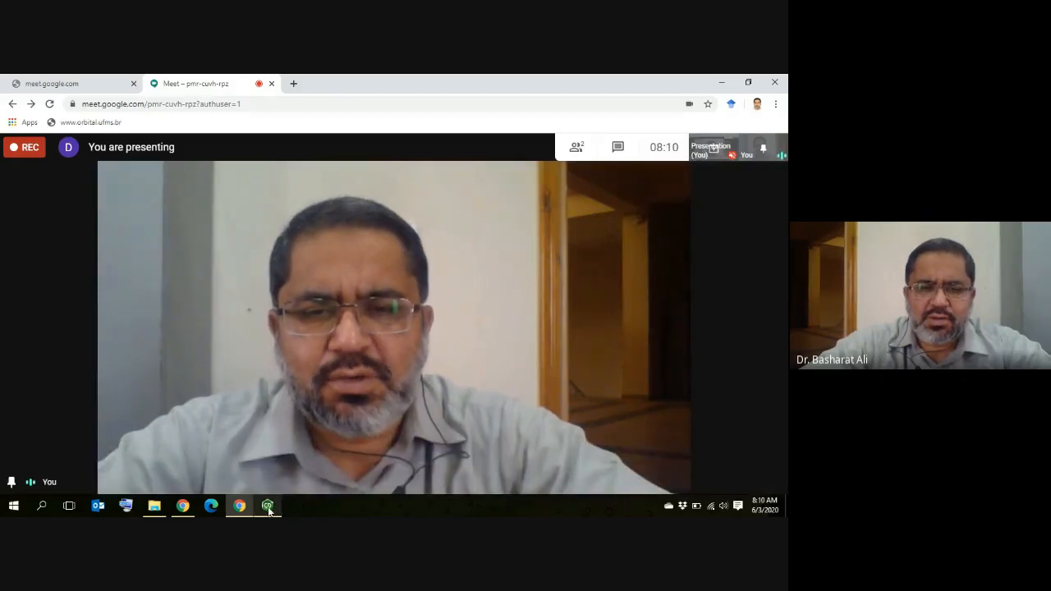
- Switch to the open ChemDraw document and dismiss the screen-presenting notification
mouse_move(269, 510)
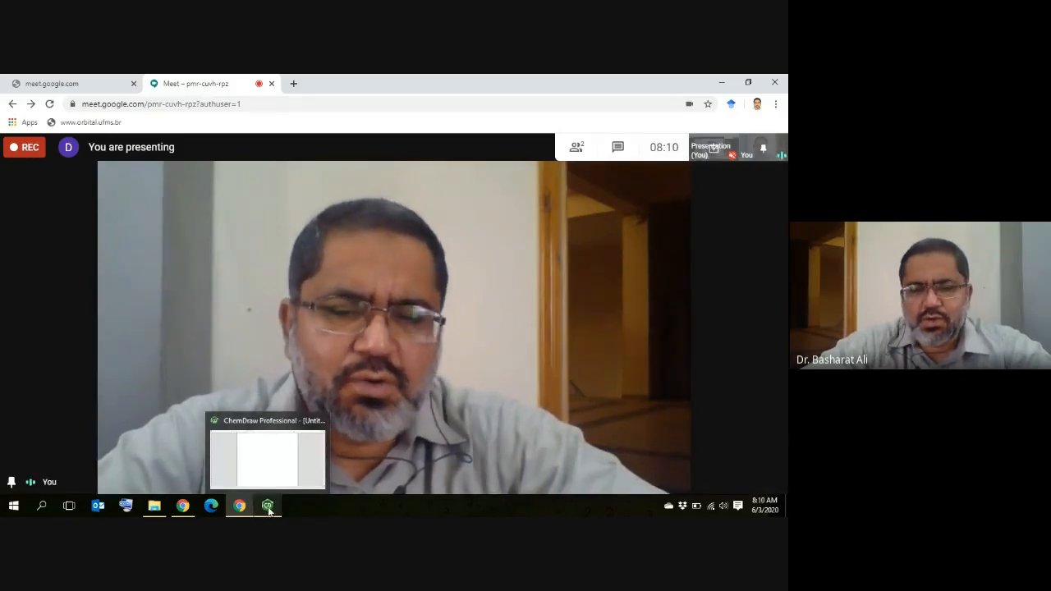
left_click(268, 507)
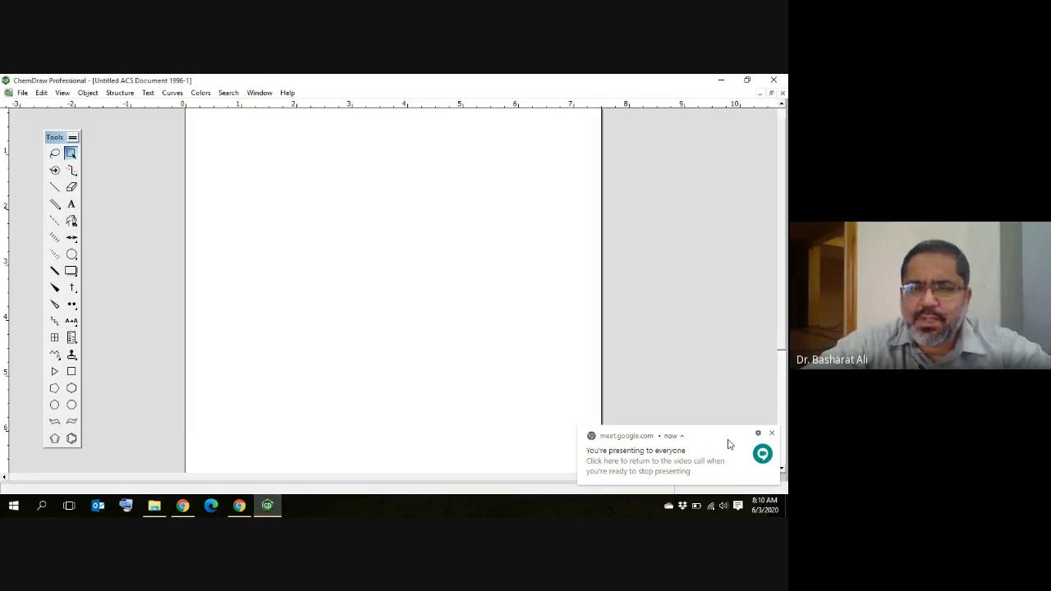
left_click(772, 434)
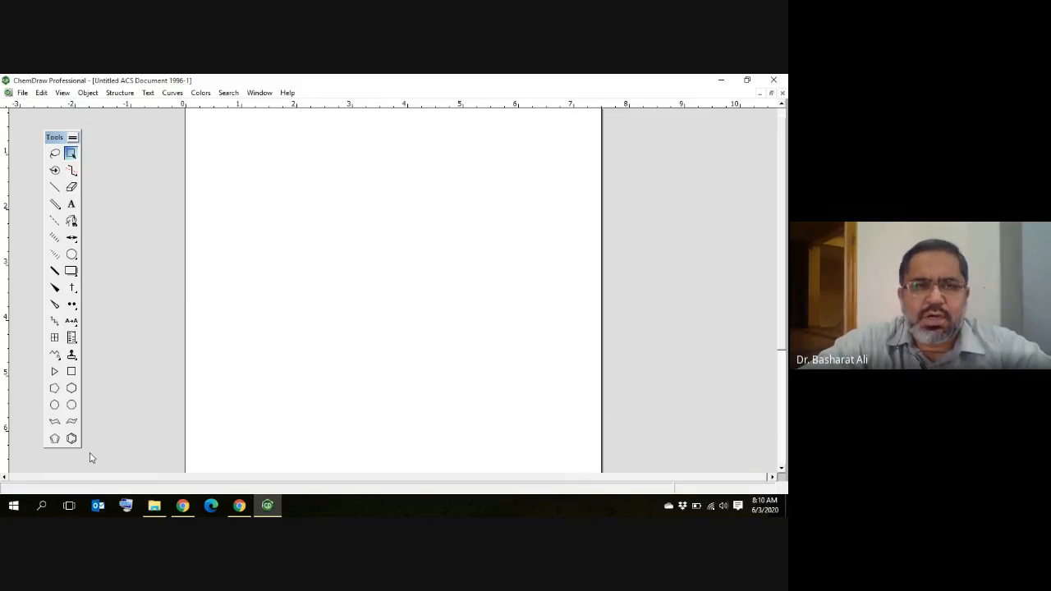
left_click(23, 94)
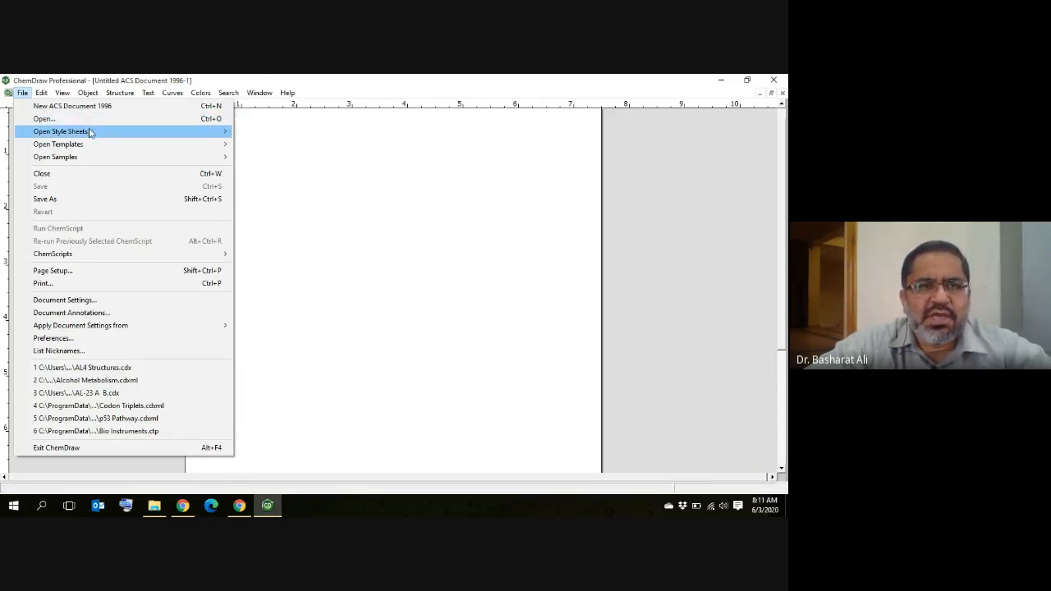
mouse_move(90, 133)
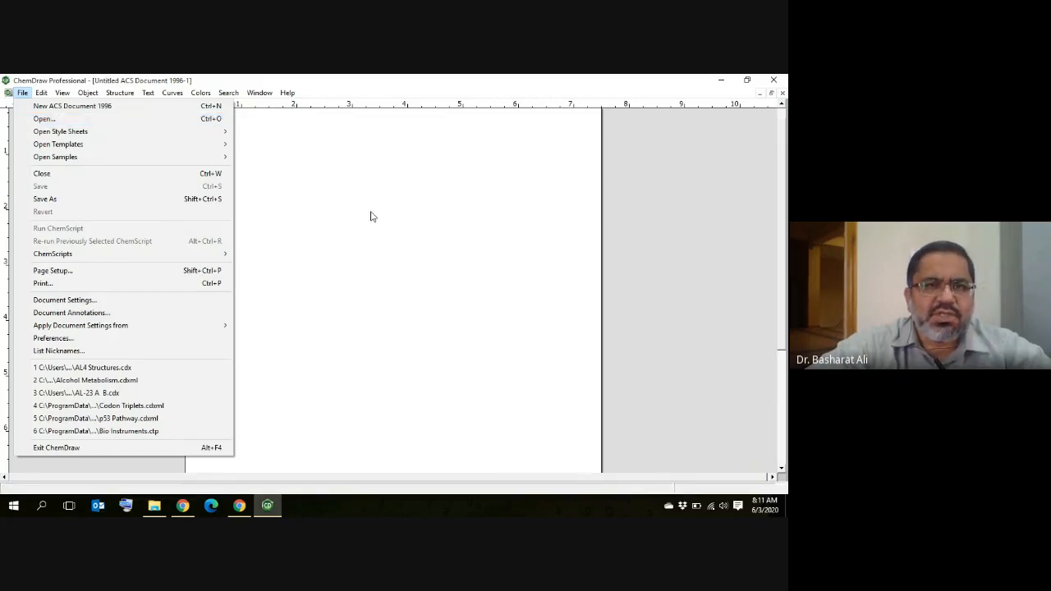
- Show the Style toolbar, moved over the page, and hide it again
mouse_move(42, 96)
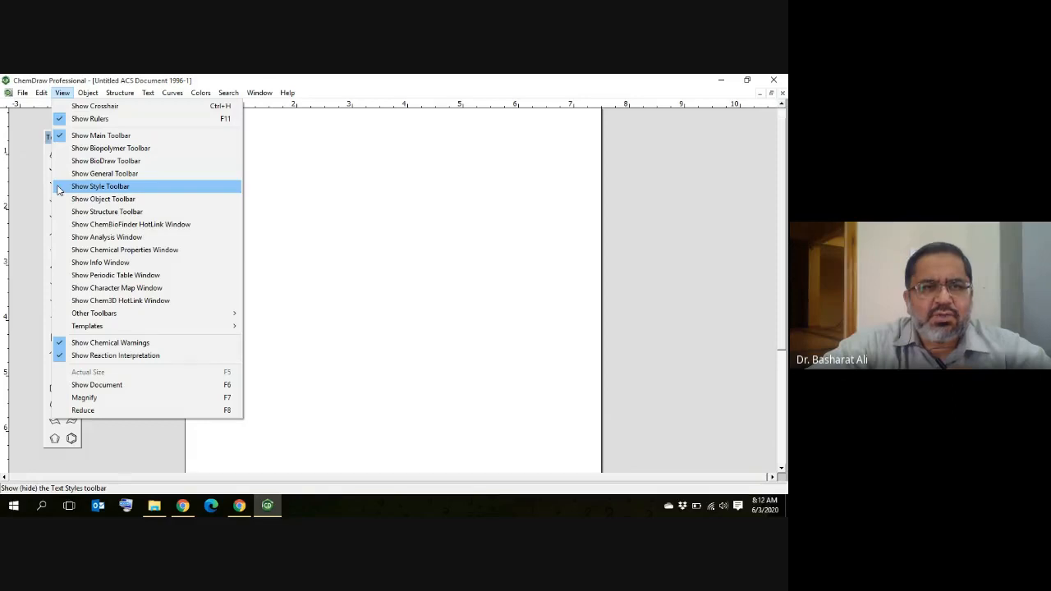
left_click(57, 190)
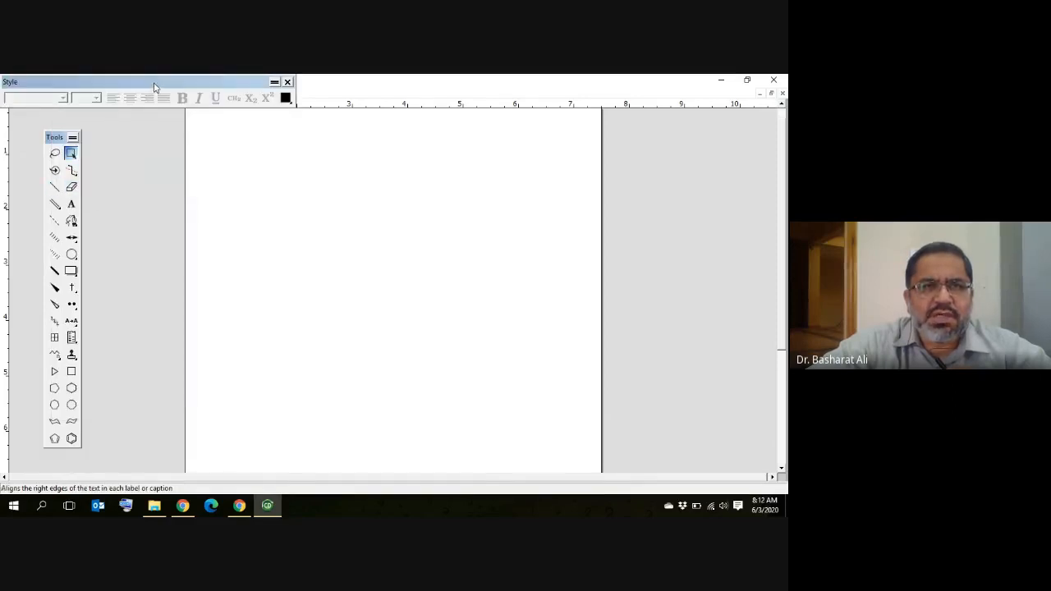
left_click_drag(155, 85, 633, 126)
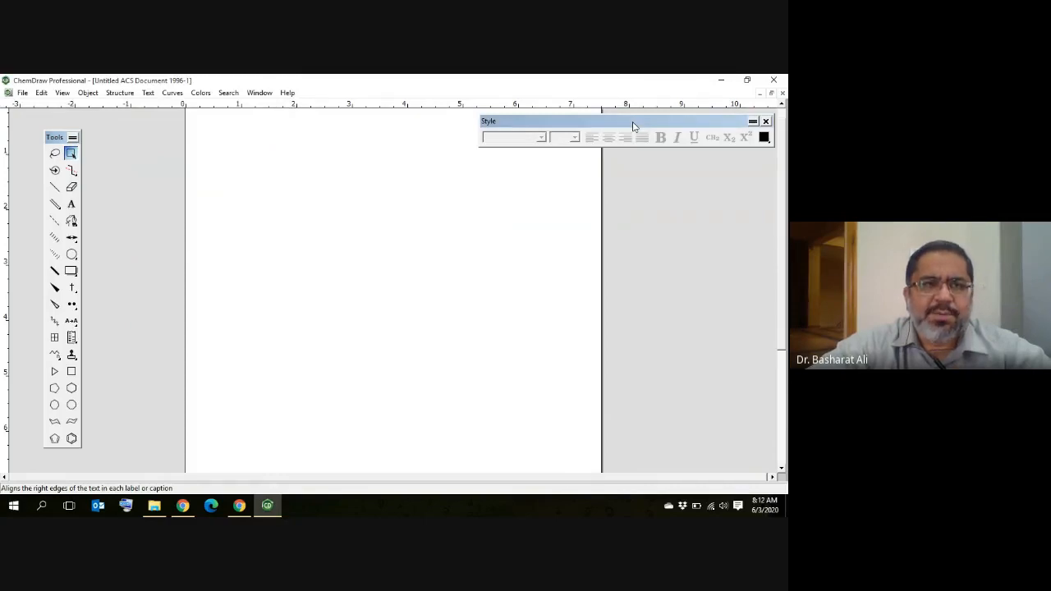
left_click(765, 121)
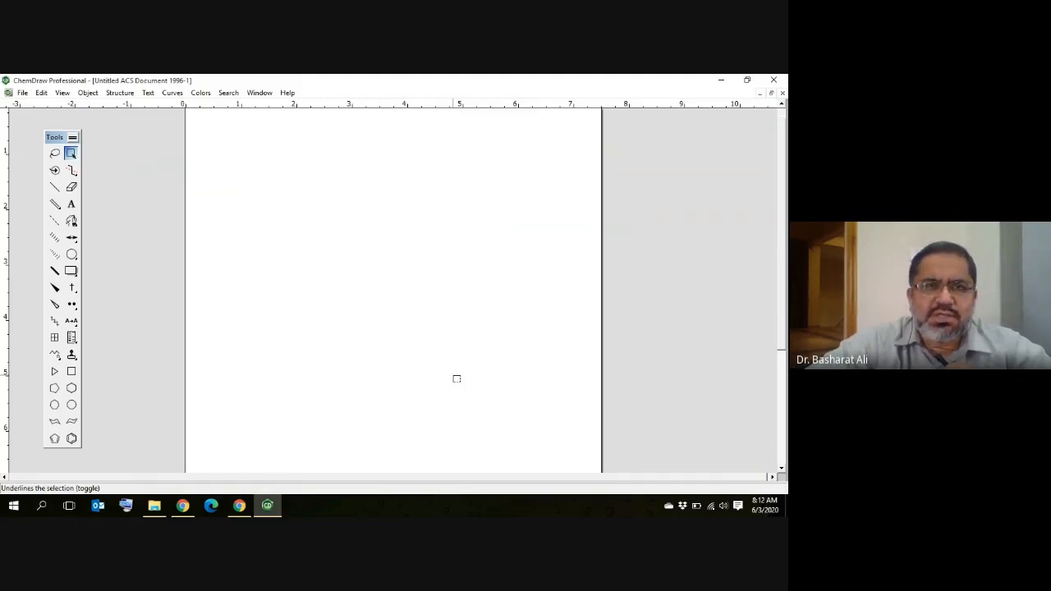
- Draw a benzene ring in the upper part of the page and attach a single-bonded carbon chain ending in a branch with a double bond
left_click(71, 440)
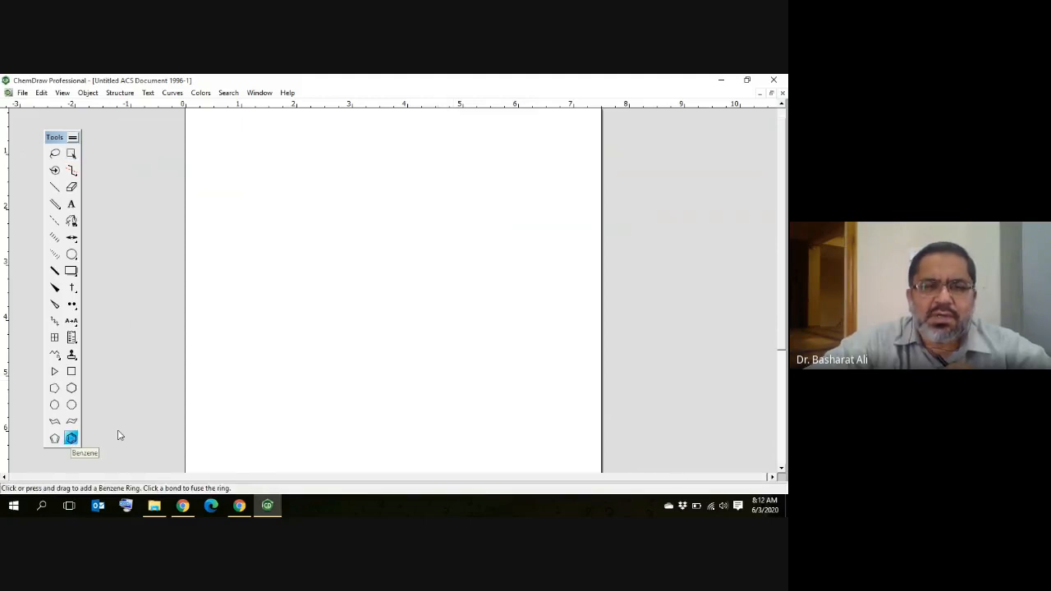
left_click(320, 227)
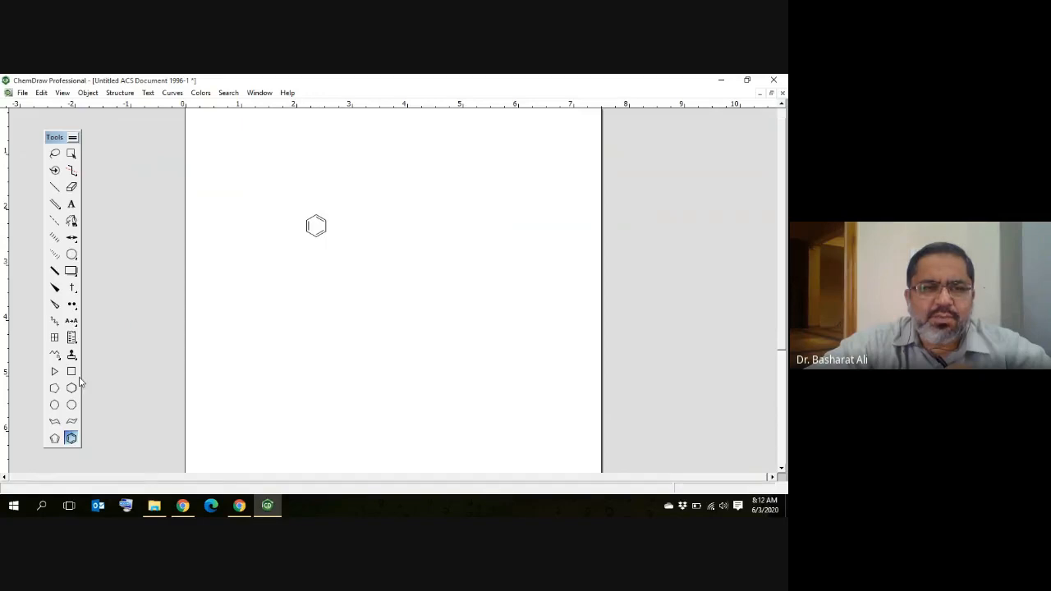
left_click(55, 189)
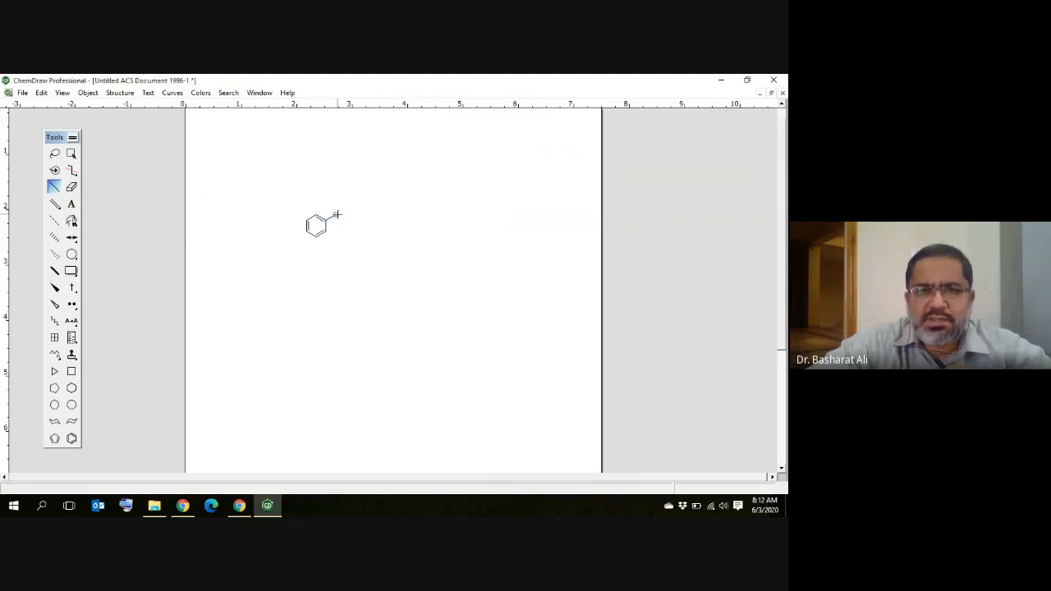
left_click(337, 214)
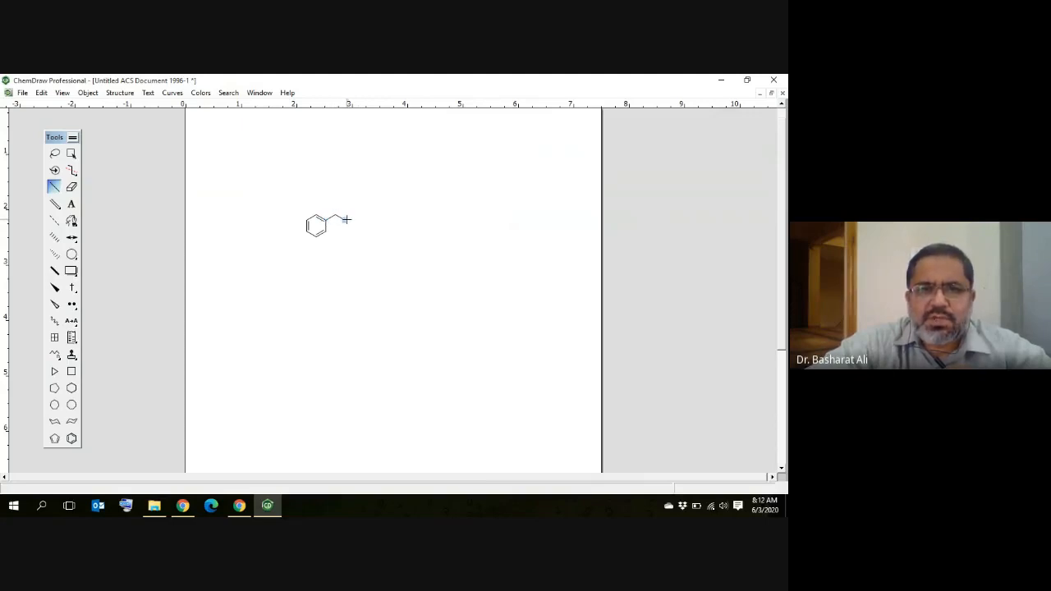
left_click(346, 219)
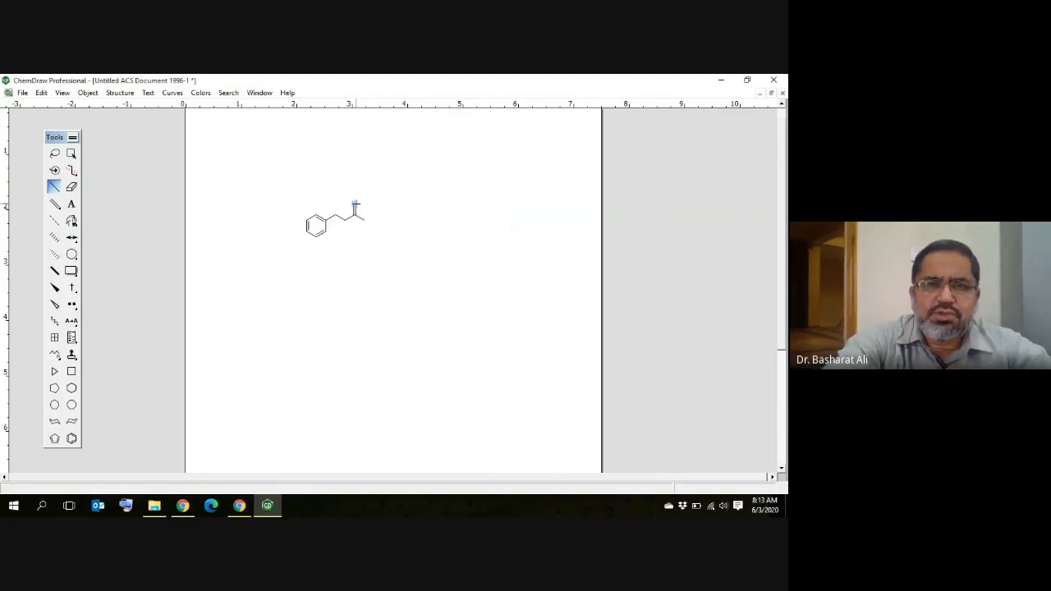
- Turn the chain's end into a carboxylic acid with O and OH labels, and make the bond between the two middle chain carbons double
key("o")
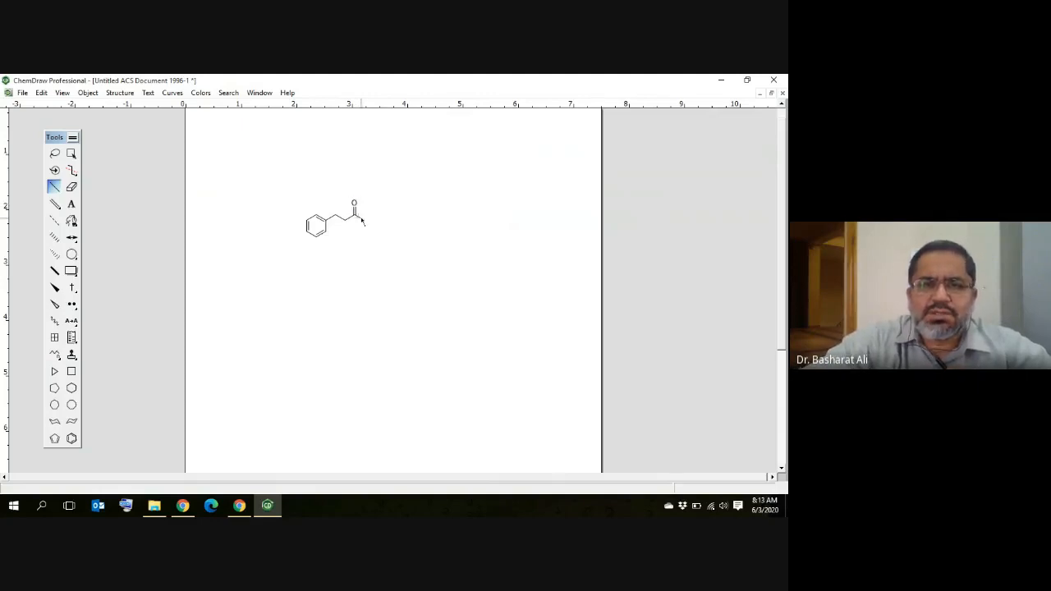
key("o")
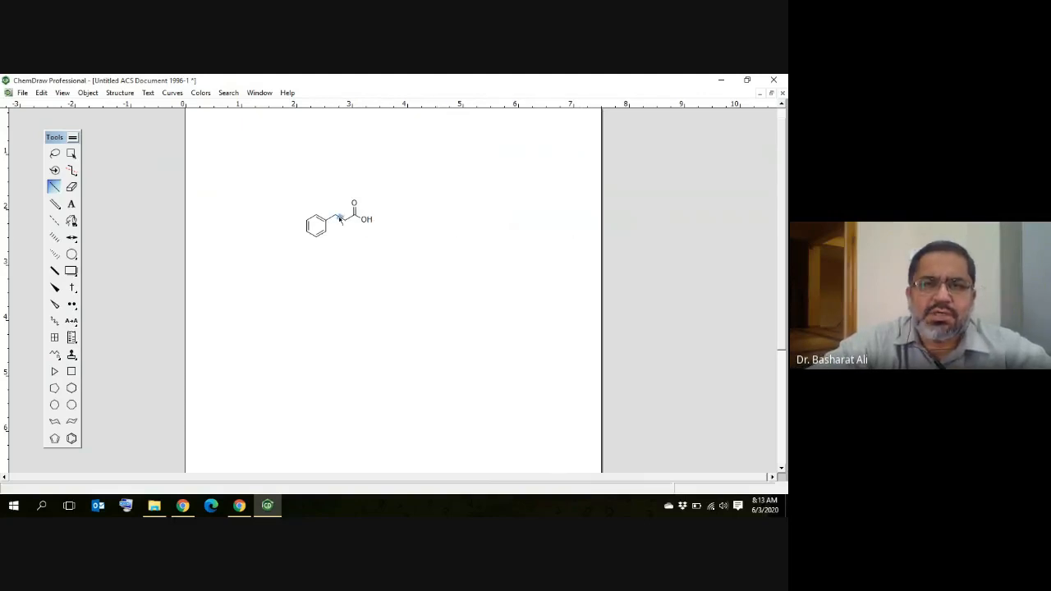
left_click(340, 219)
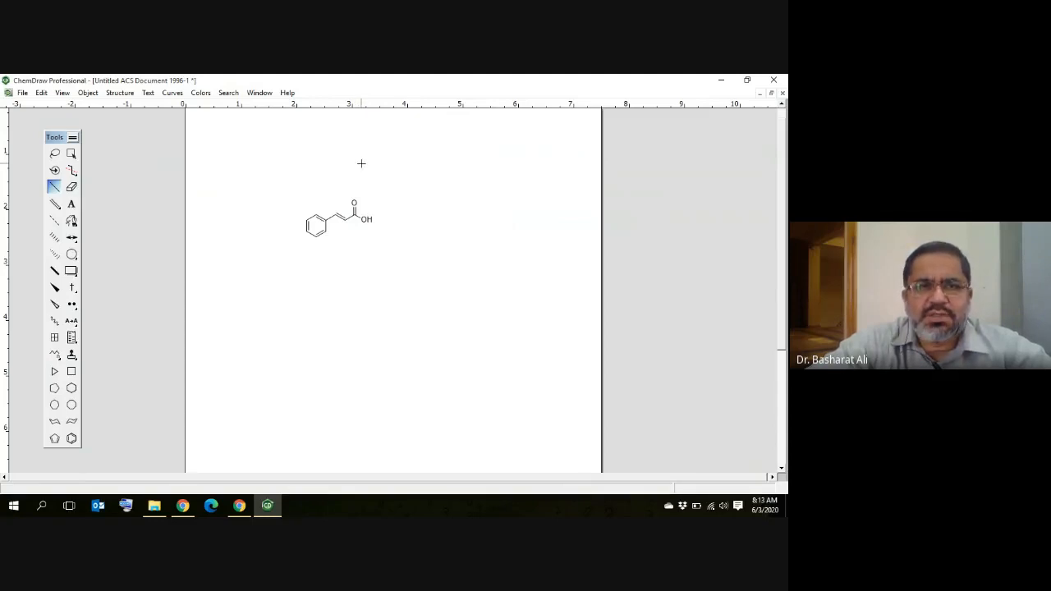
- Select the finished acid structure and convert it to its chemical name as a caption
double_click(71, 154)
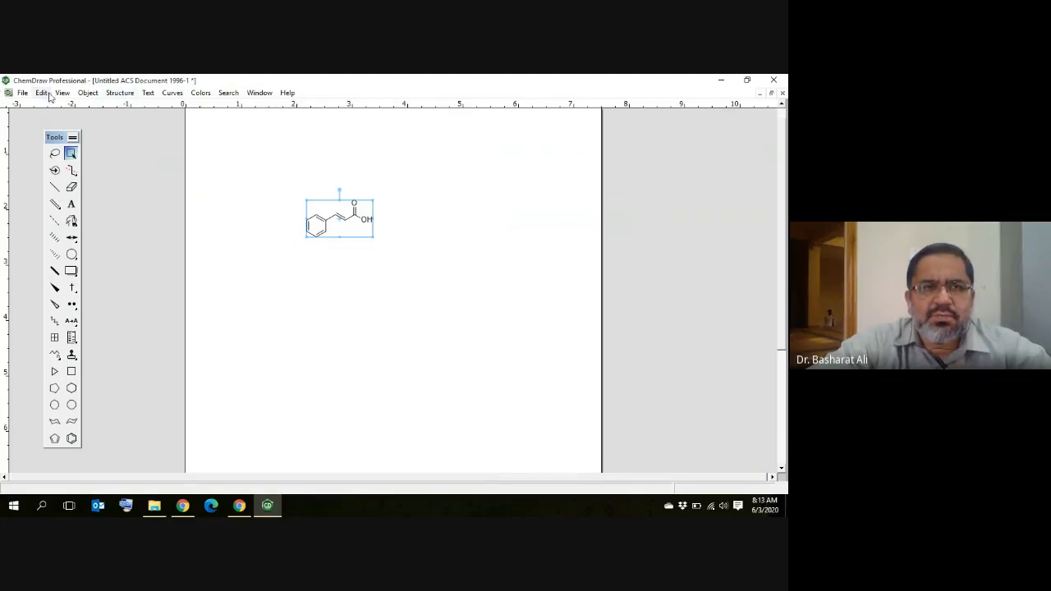
left_click(122, 94)
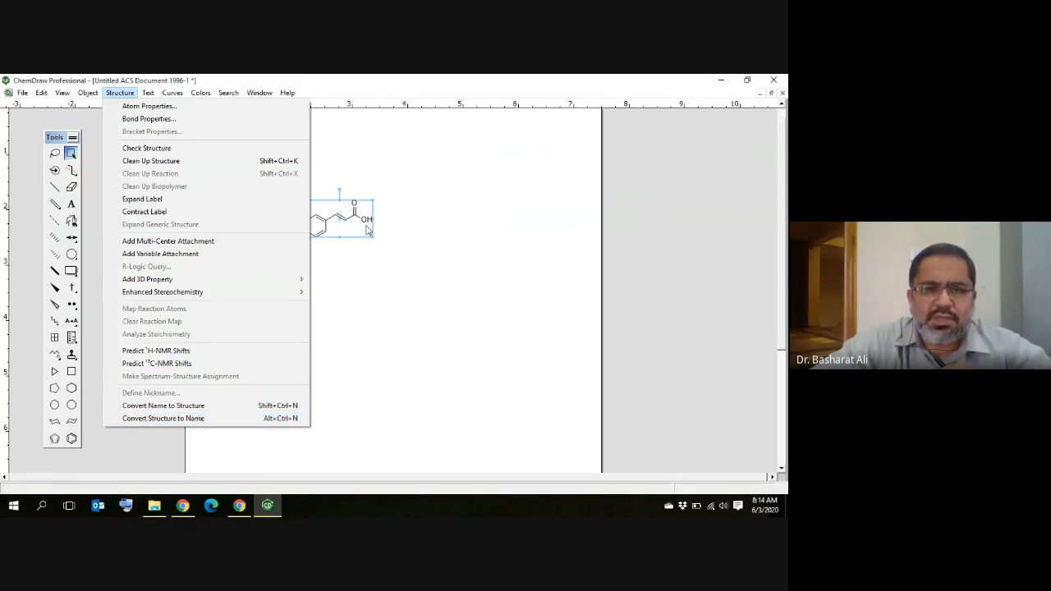
left_click(196, 421)
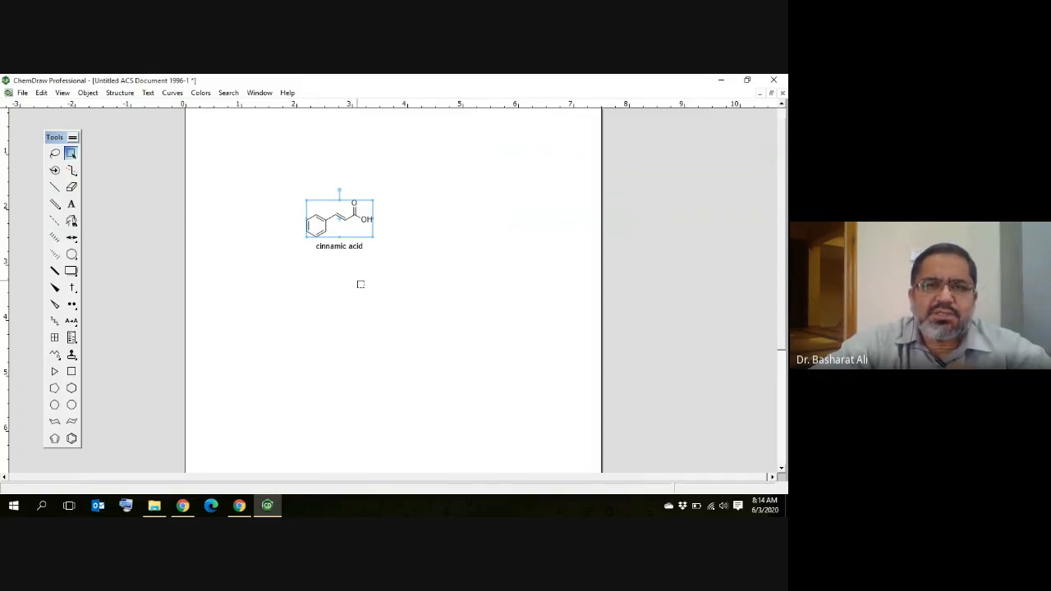
- Draw three angularly fused benzene rings, a phenanthrene skeleton, below the cinnamic acid structure
left_click(72, 439)
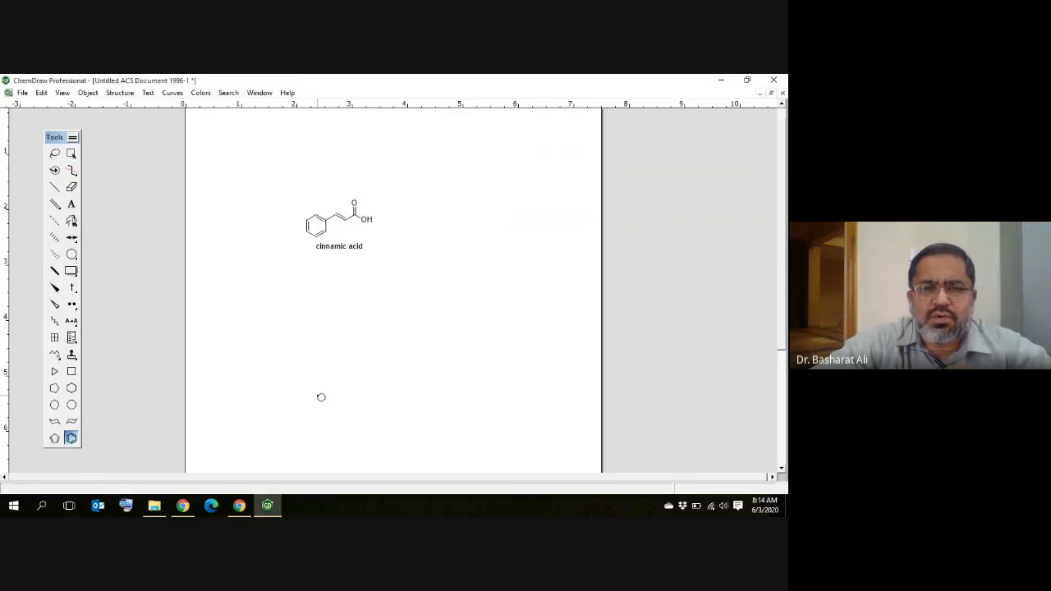
left_click(301, 352)
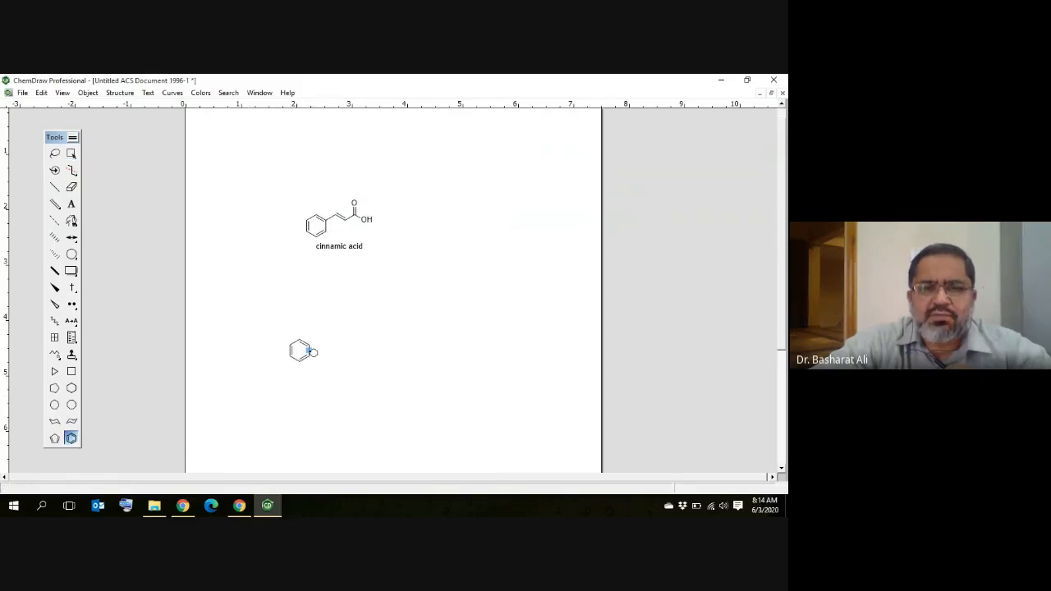
left_click(312, 351)
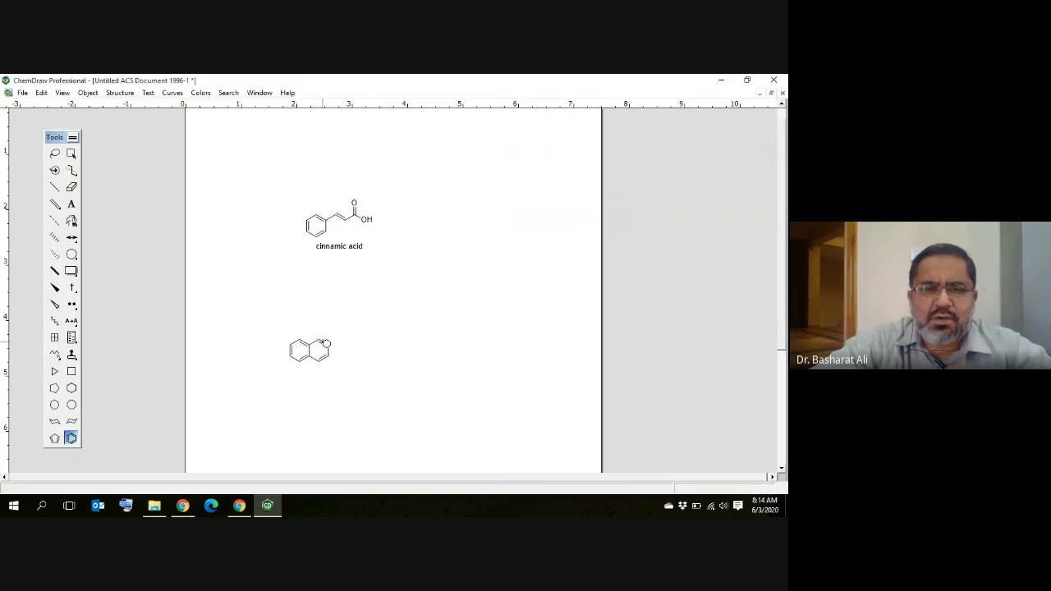
left_click(325, 343)
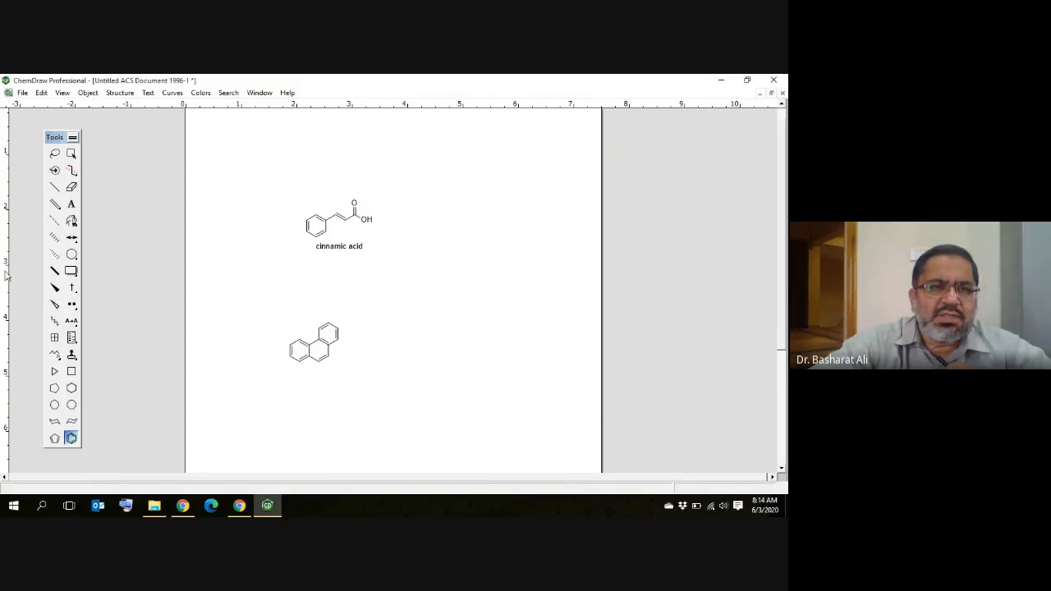
- Attach a hydroxyl group with a single bond to the outer carbon of the upper fused ring
left_click(54, 187)
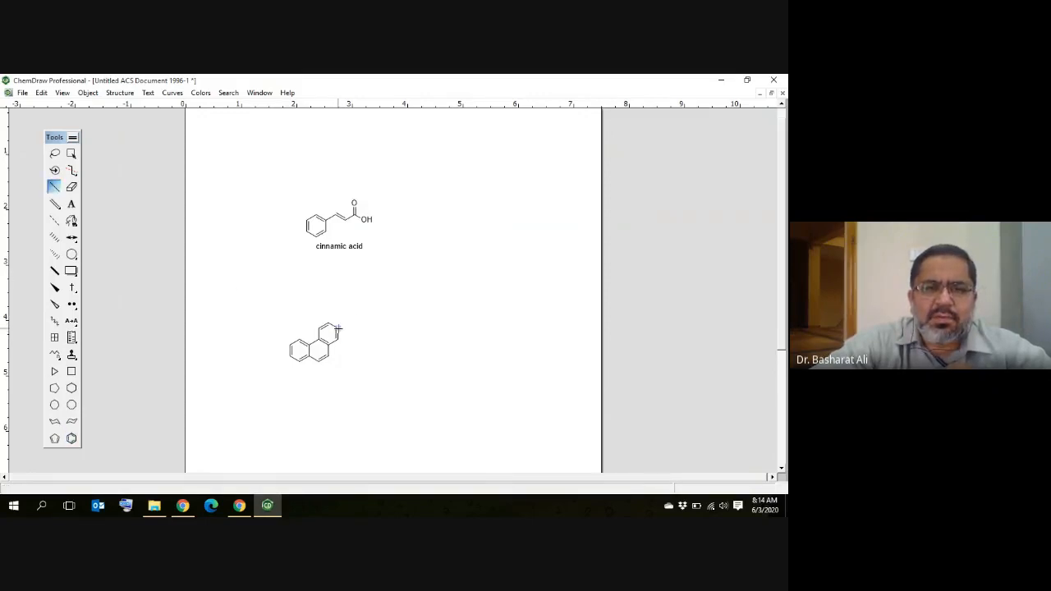
left_click_drag(337, 329, 346, 324)
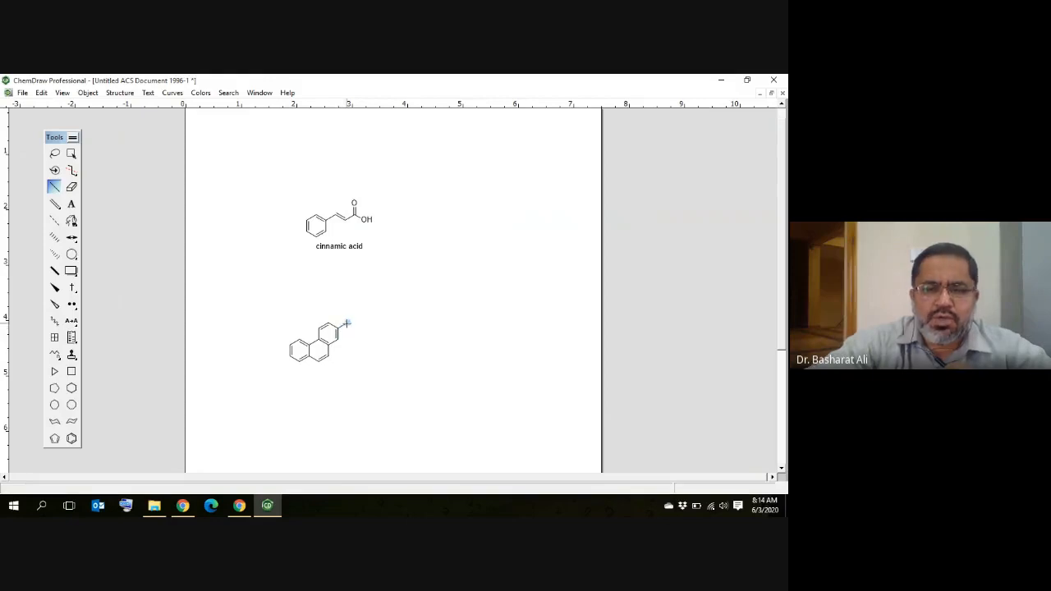
key("o")
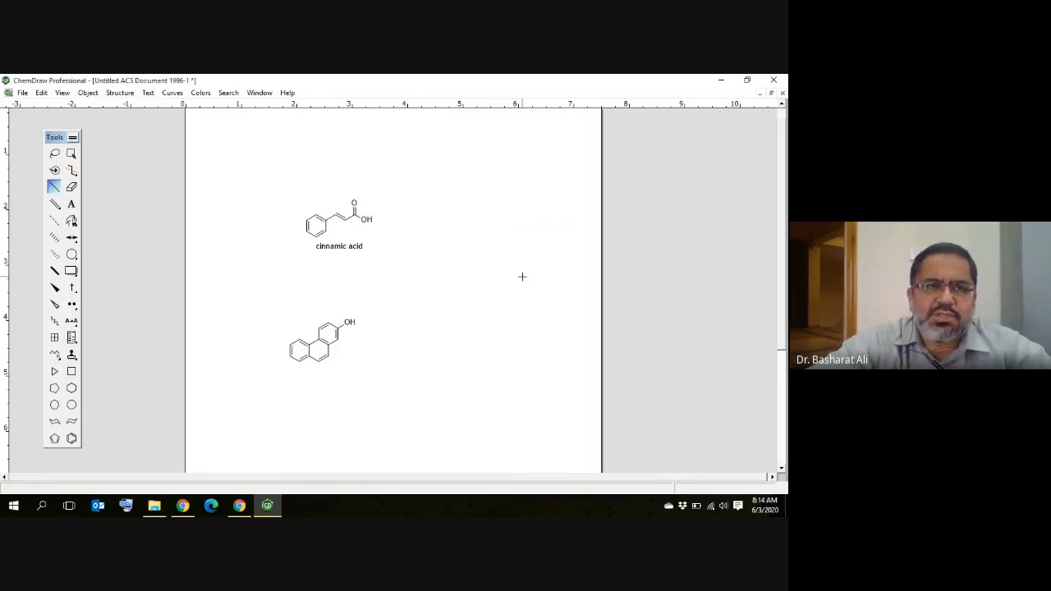
- Select the hydroxylated fused-ring structure, convert it to its chemical name as a caption, and clear the selection
left_click(71, 153)
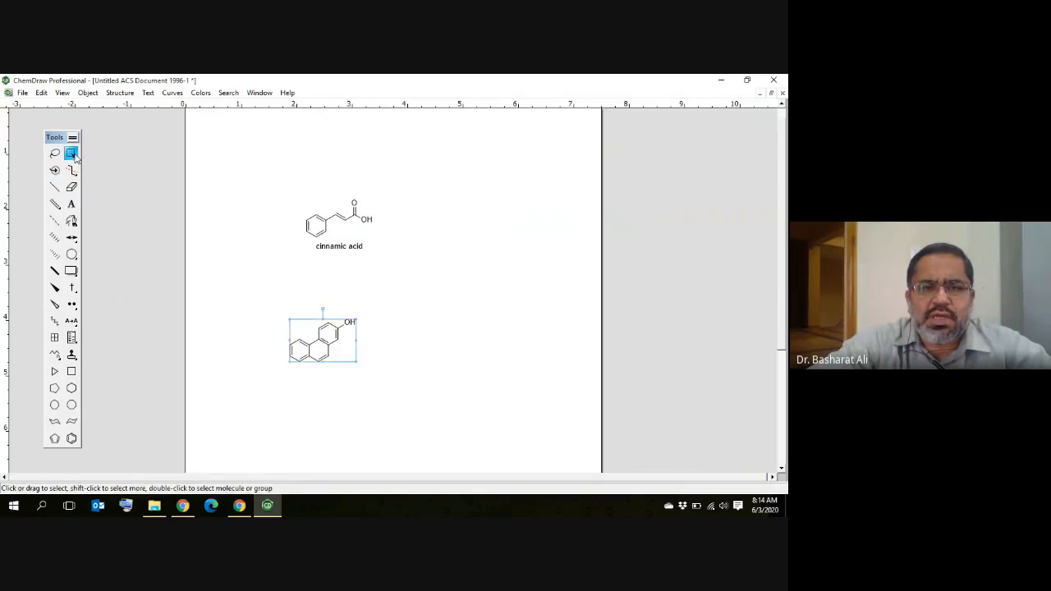
left_click(120, 93)
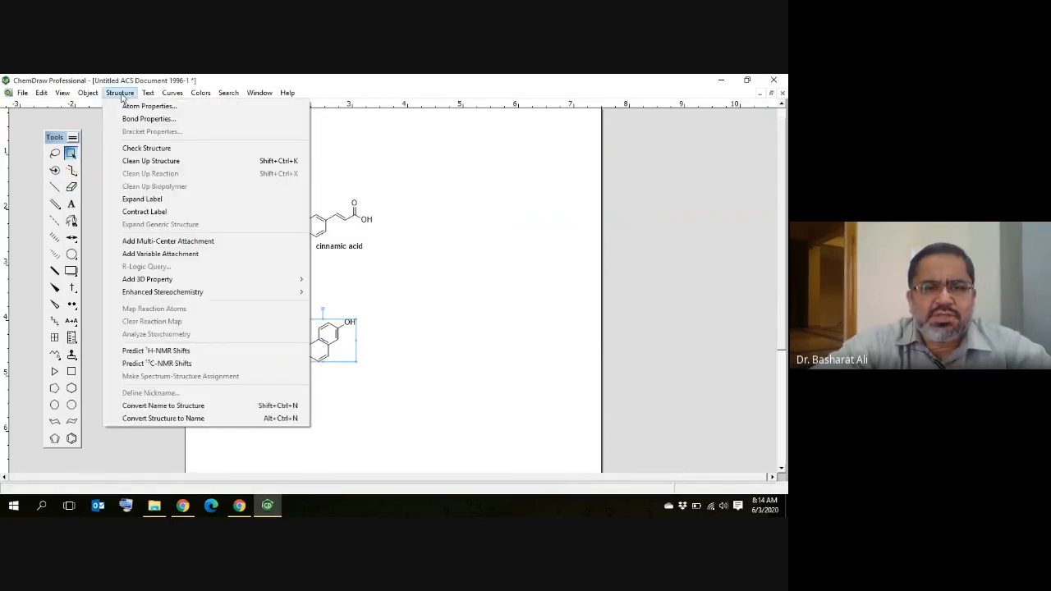
left_click(188, 419)
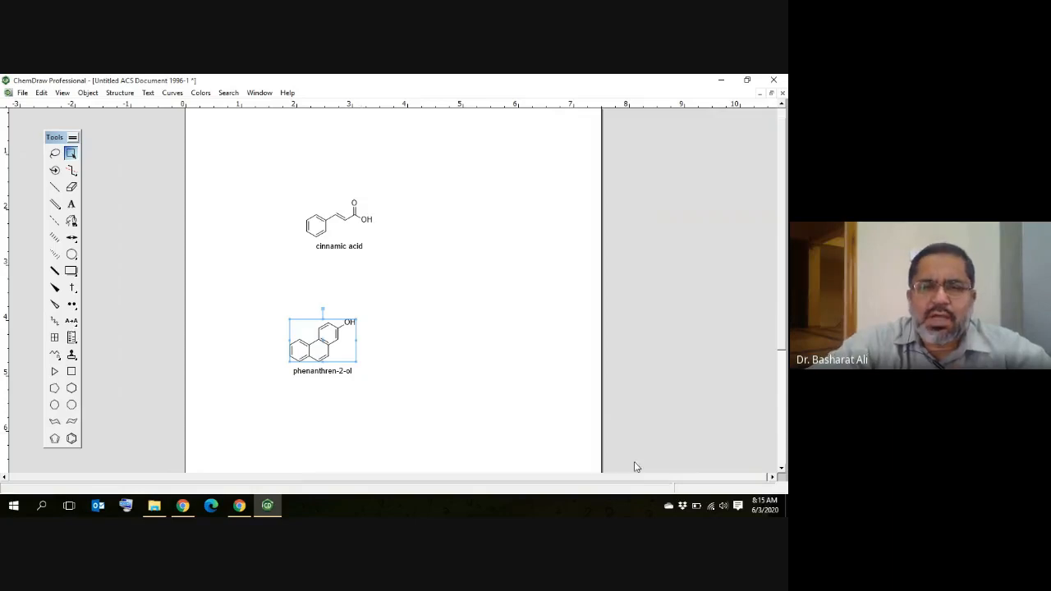
left_click(568, 295)
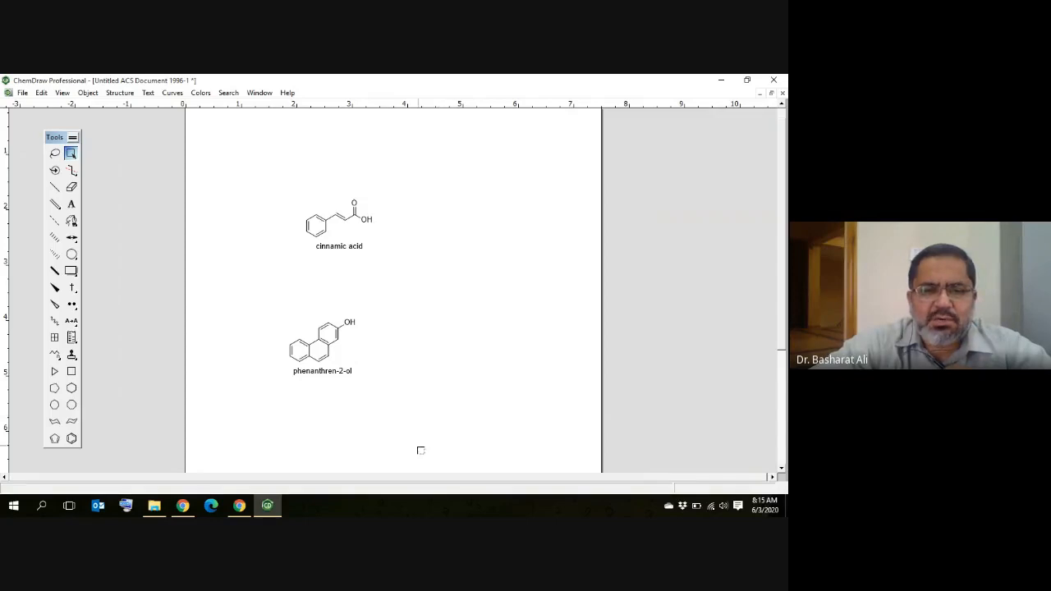
- Add the text caption "2-cyclohexanol" in the empty area below the phenanthren-2-ol structure
mouse_move(239, 505)
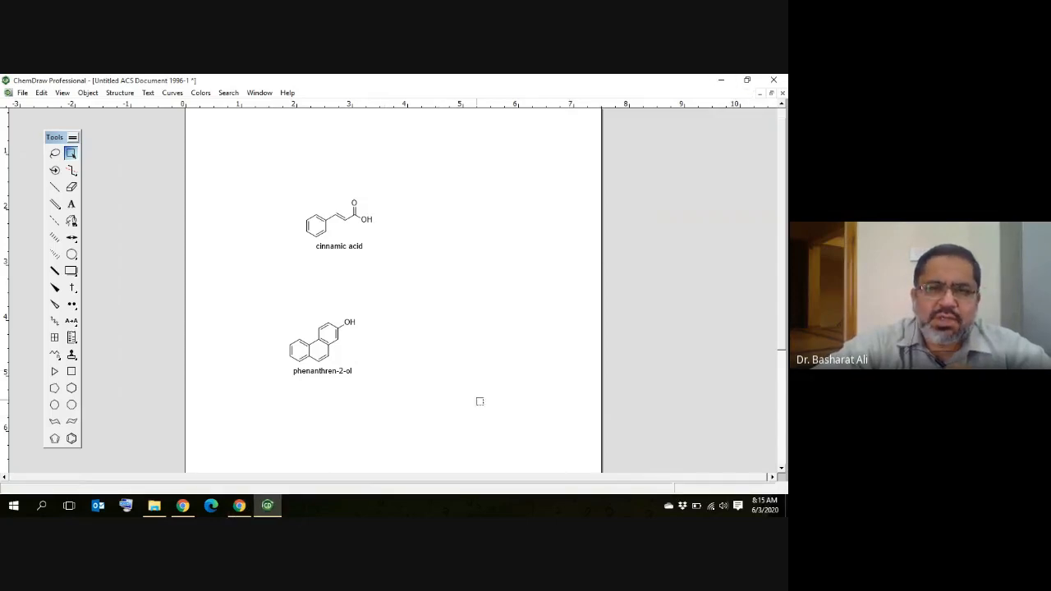
scroll(484, 356, "down", 3)
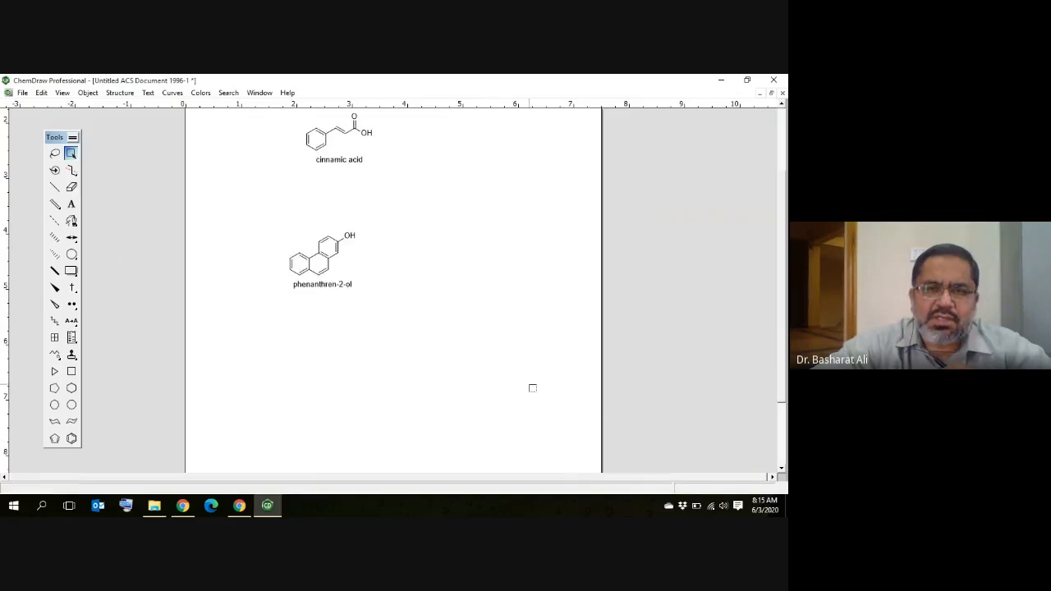
scroll(534, 387, "down", 3)
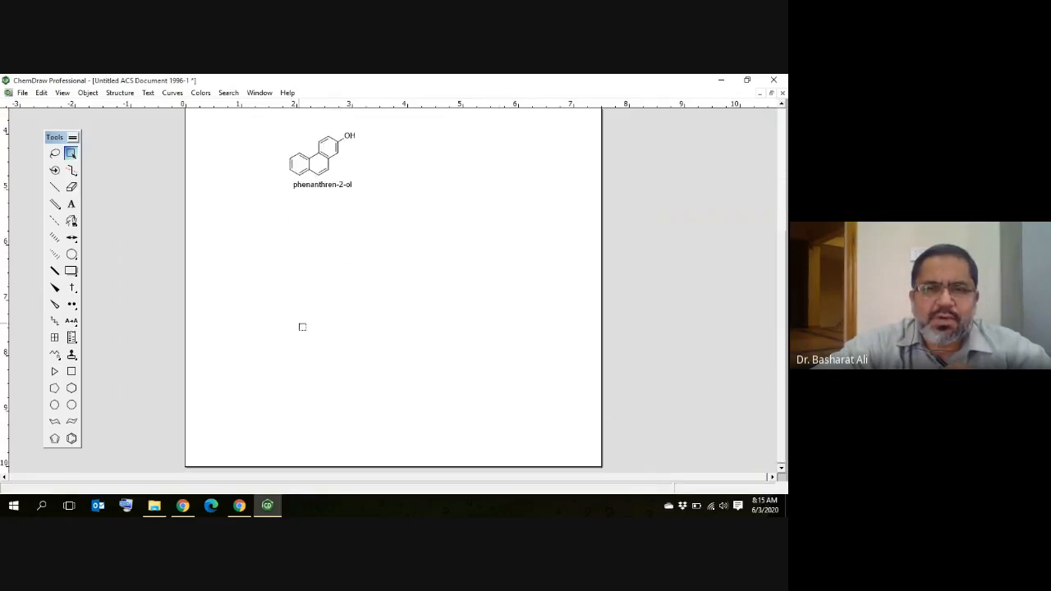
left_click(71, 204)
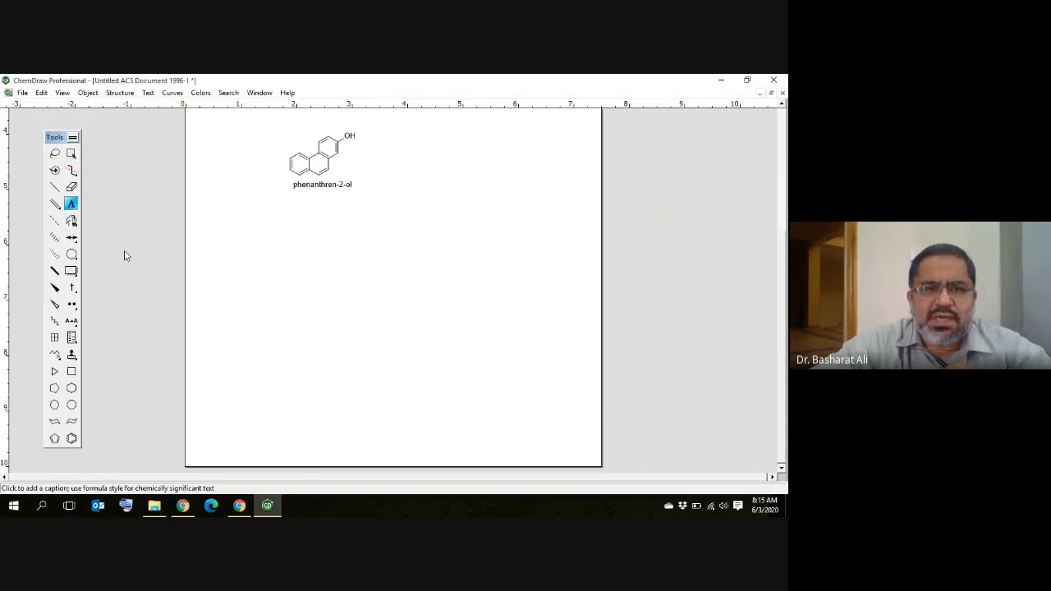
left_click(289, 332)
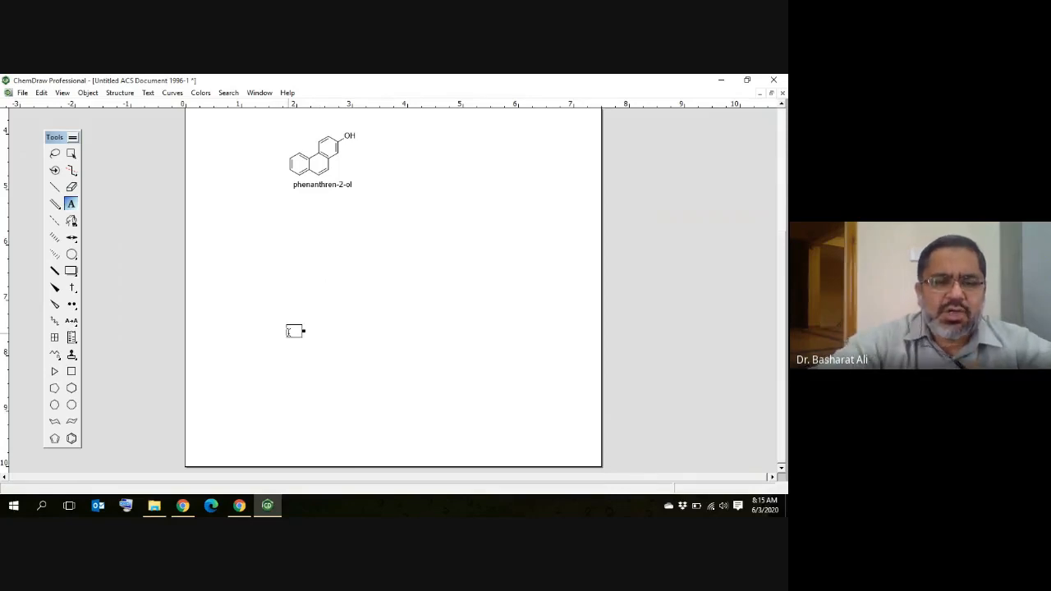
type("p")
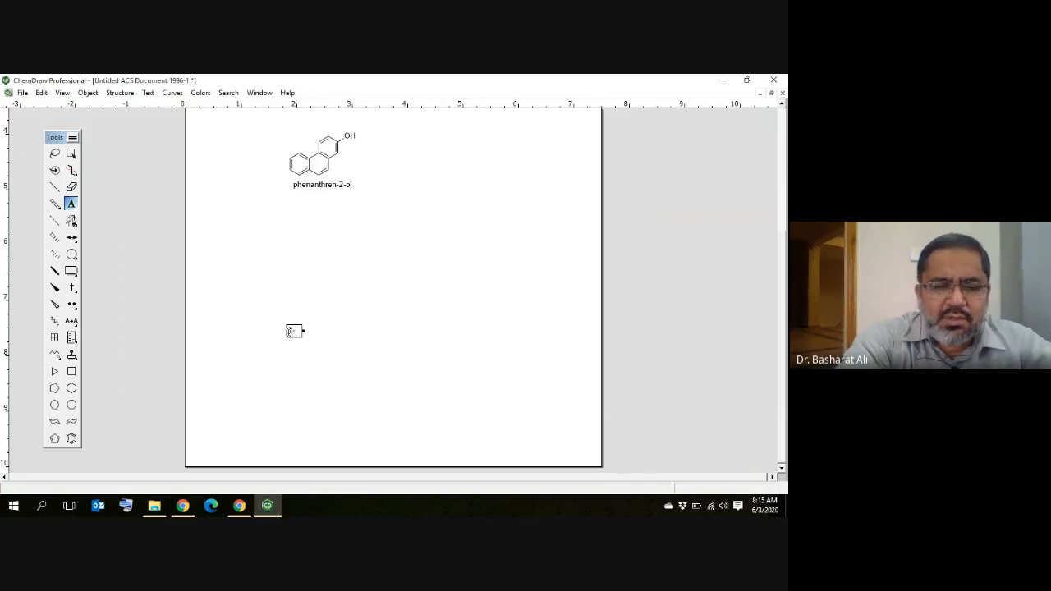
type("-cycl")
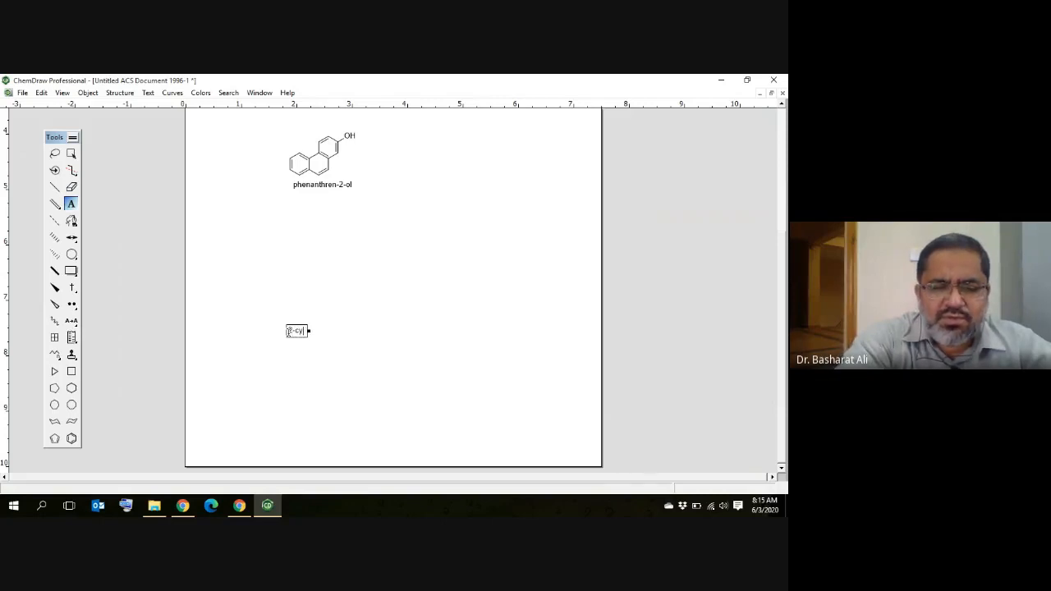
type("o")
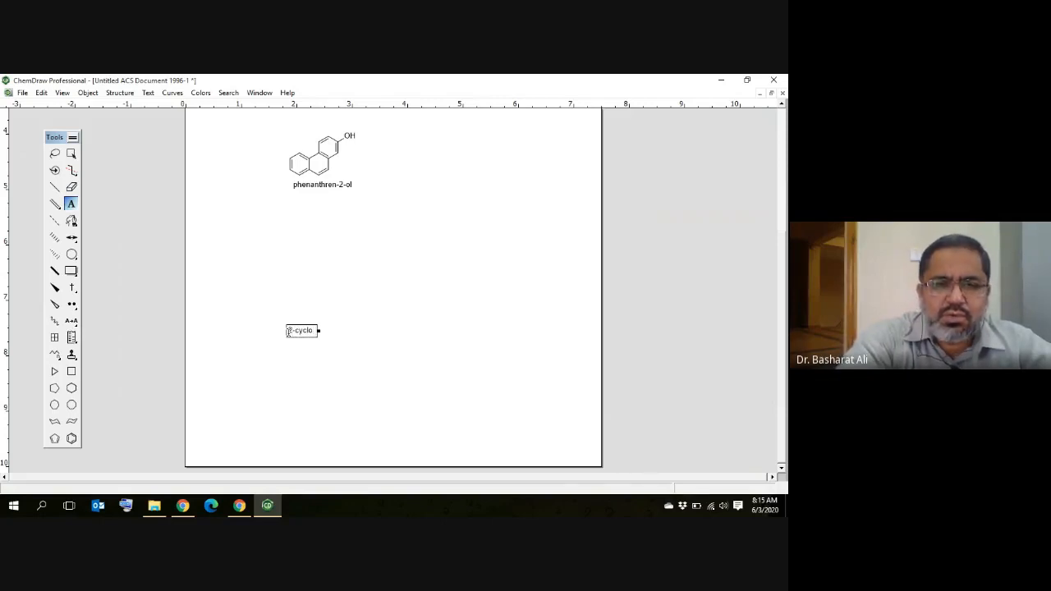
type("h")
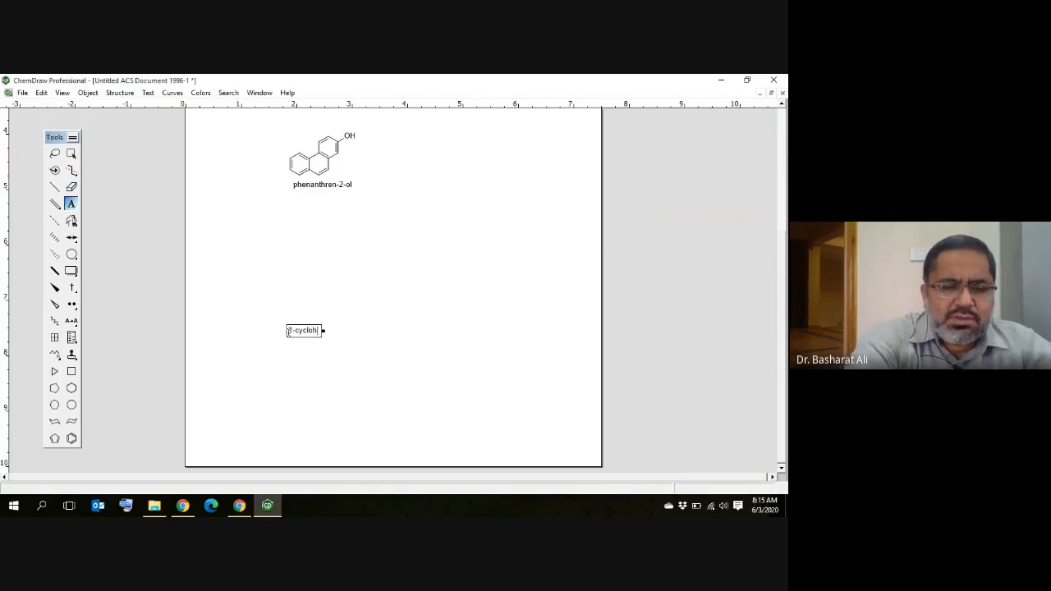
type("exanol")
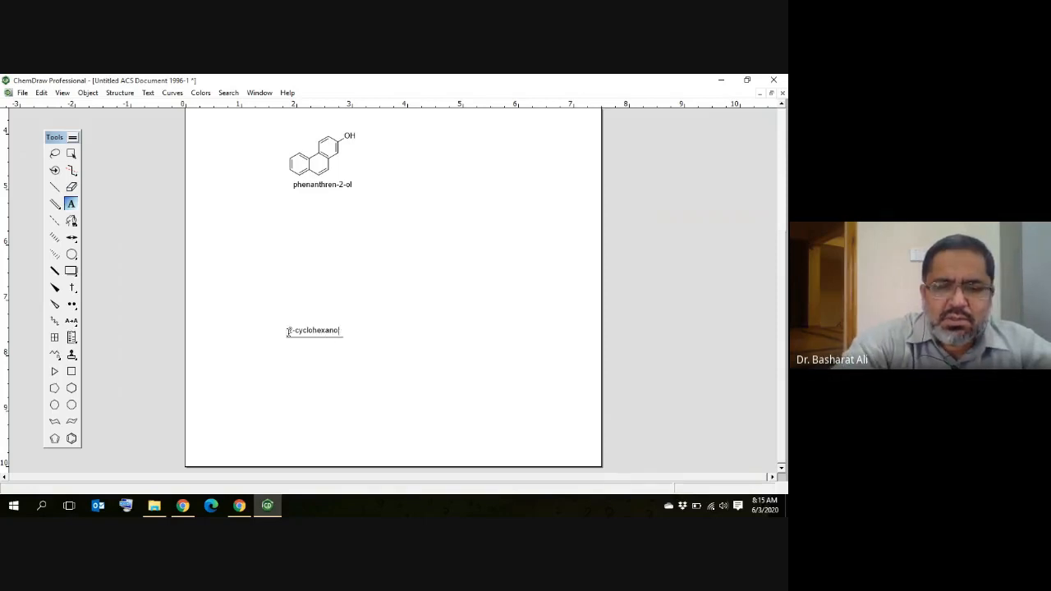
left_click(452, 340)
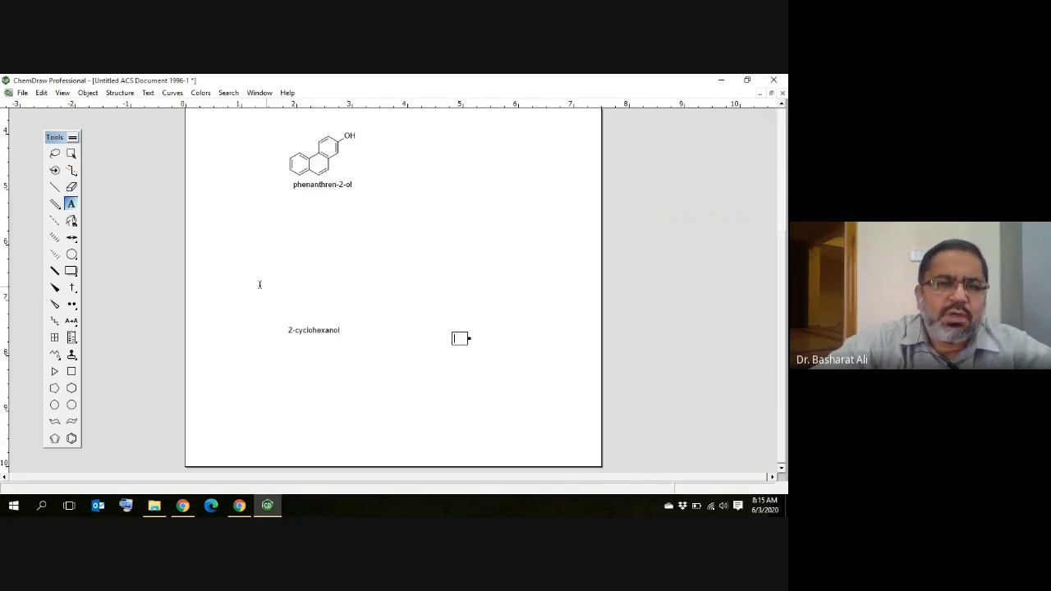
- Convert the 2-cyclohexanol caption to a structure, place the structure just beside the caption, and clear the selection
left_click(70, 152)
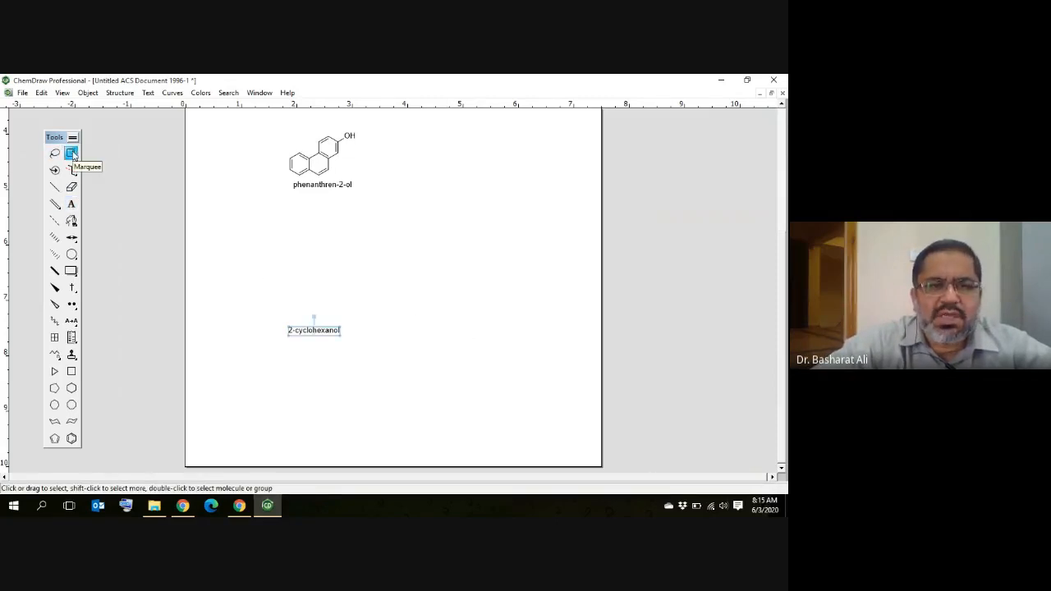
left_click(120, 92)
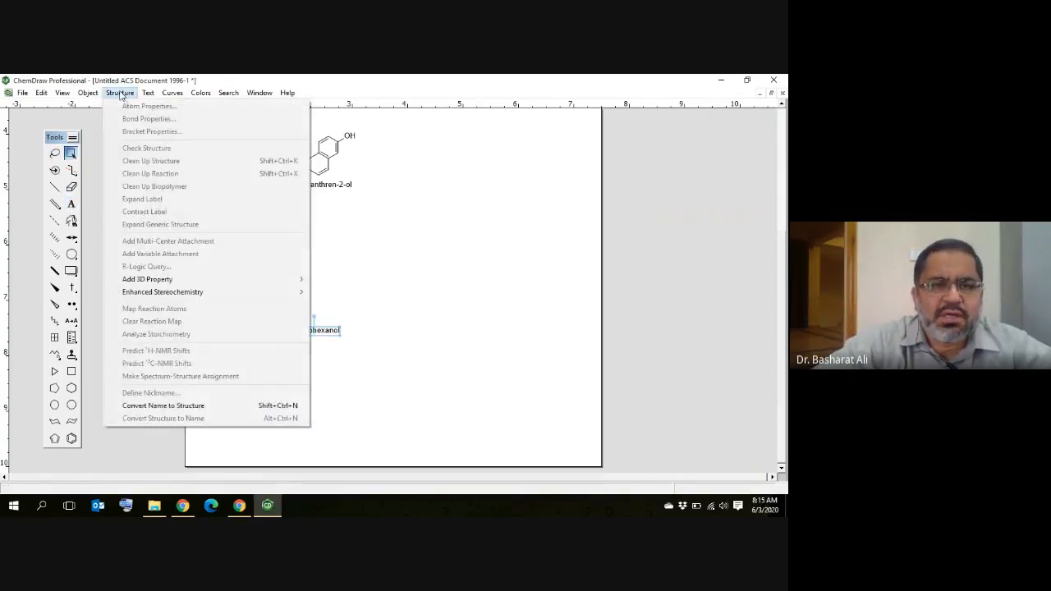
left_click(188, 408)
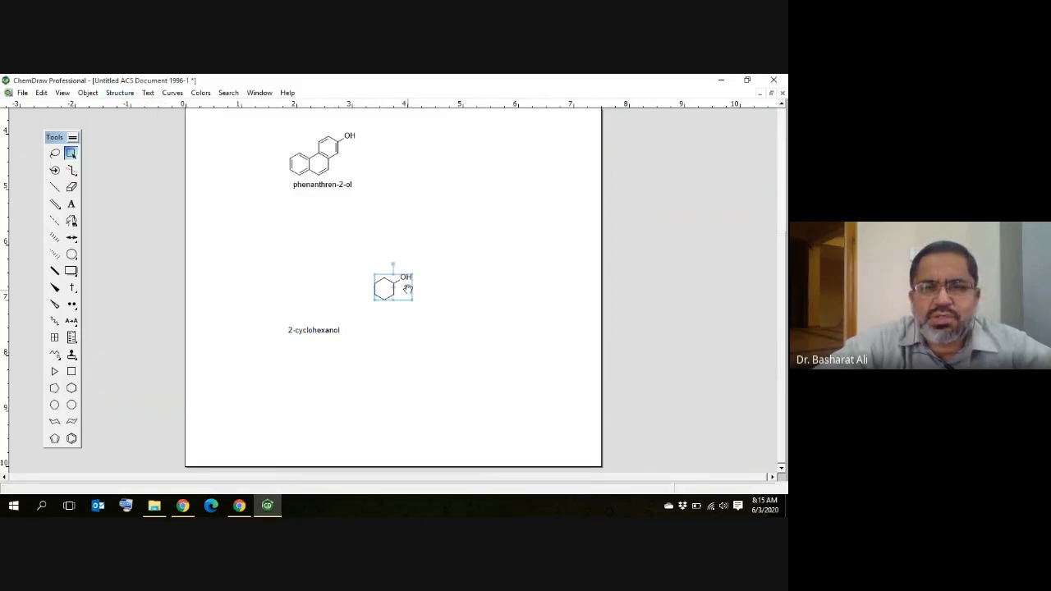
left_click_drag(408, 294, 402, 334)
left_click(497, 308)
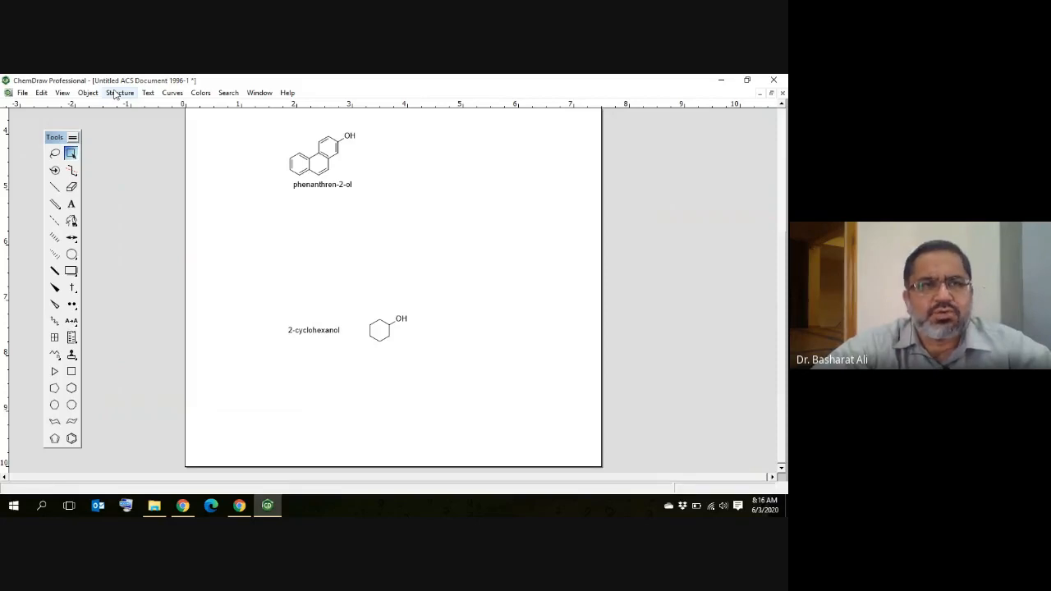
- Erase the name captions beneath the phenanthren-2-ol and cinnamic acid structures
left_click(71, 187)
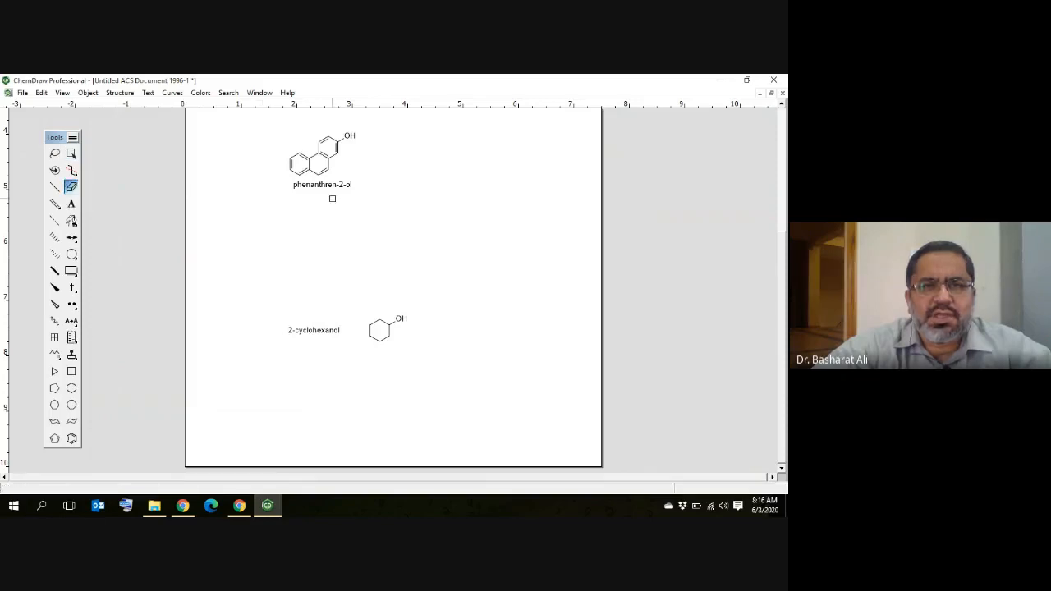
left_click(343, 186)
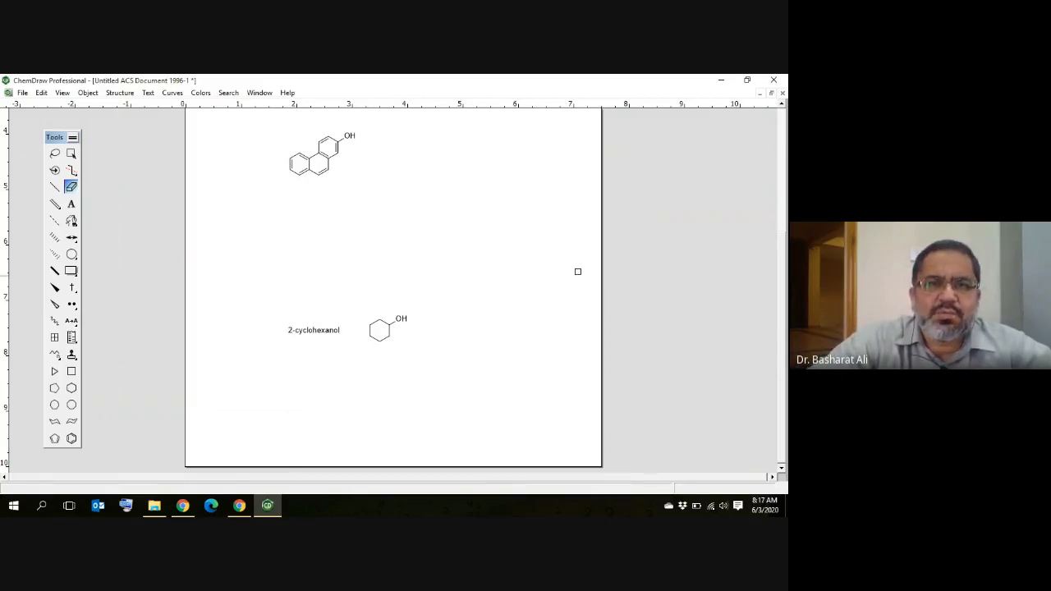
scroll(495, 289, "up", 2)
scroll(392, 262, "up", 2)
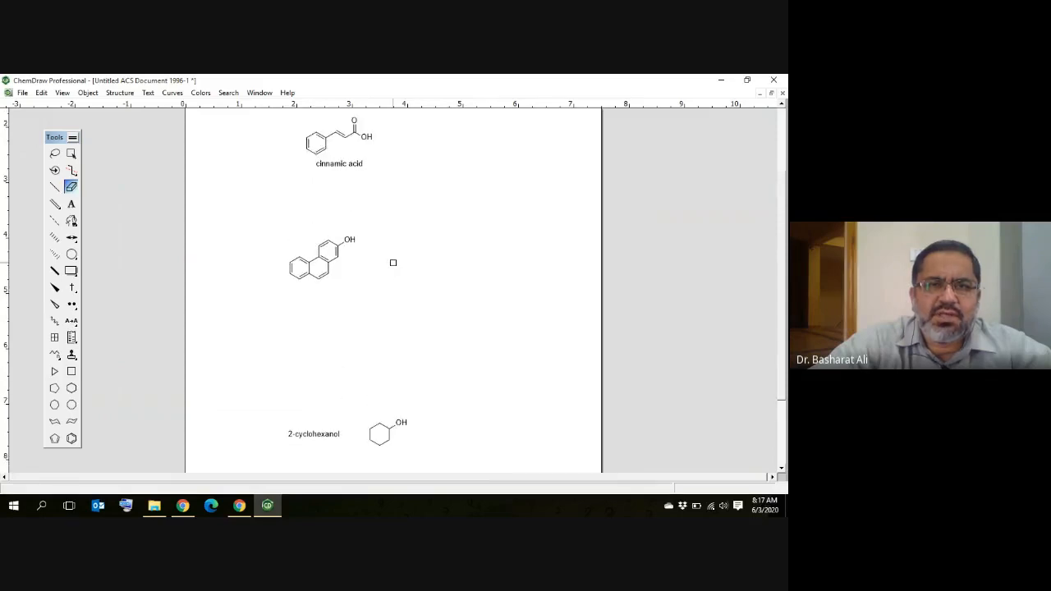
scroll(505, 293, "up", 1)
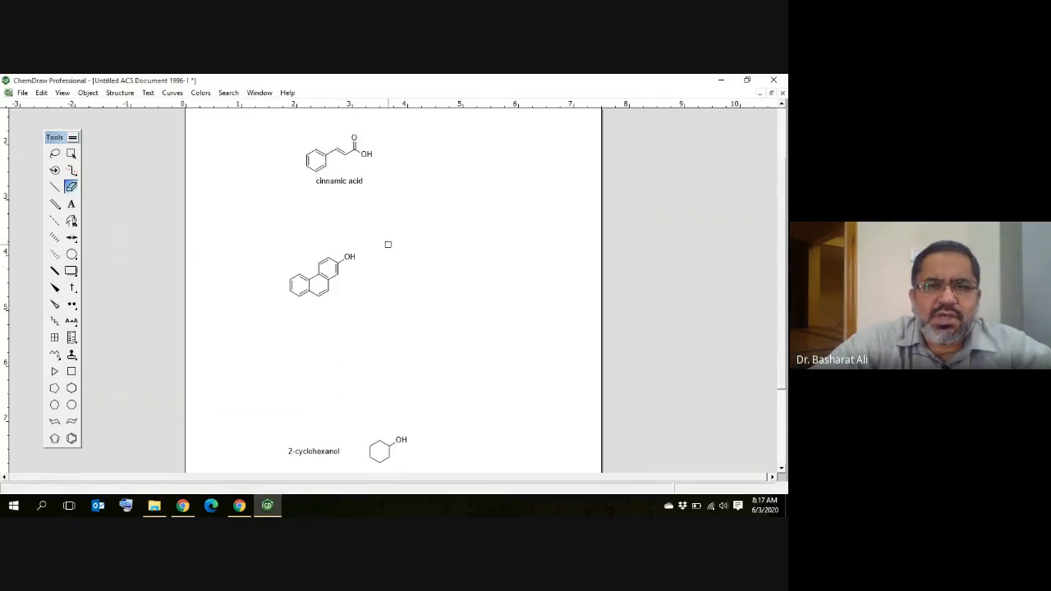
left_click(345, 182)
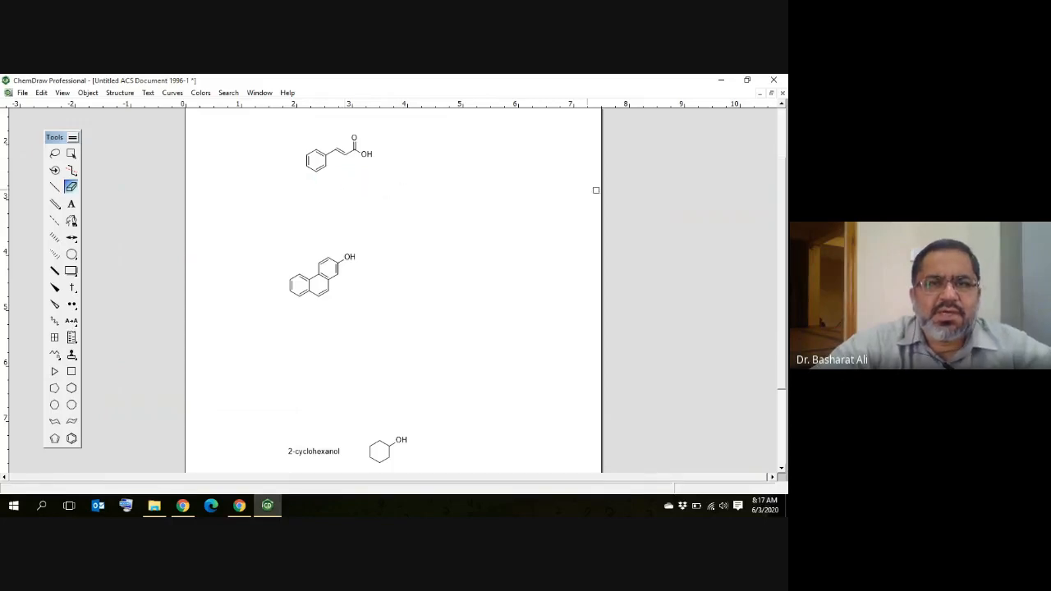
- Select the whole cinnamic acid structure and predict its 1H-NMR shifts
left_click(72, 155)
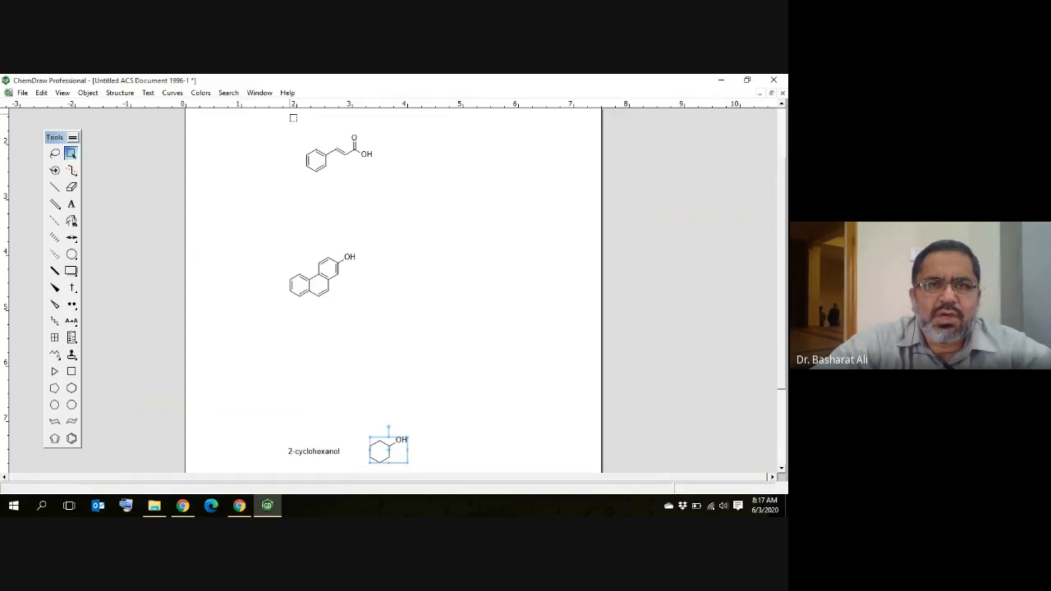
left_click_drag(289, 114, 397, 191)
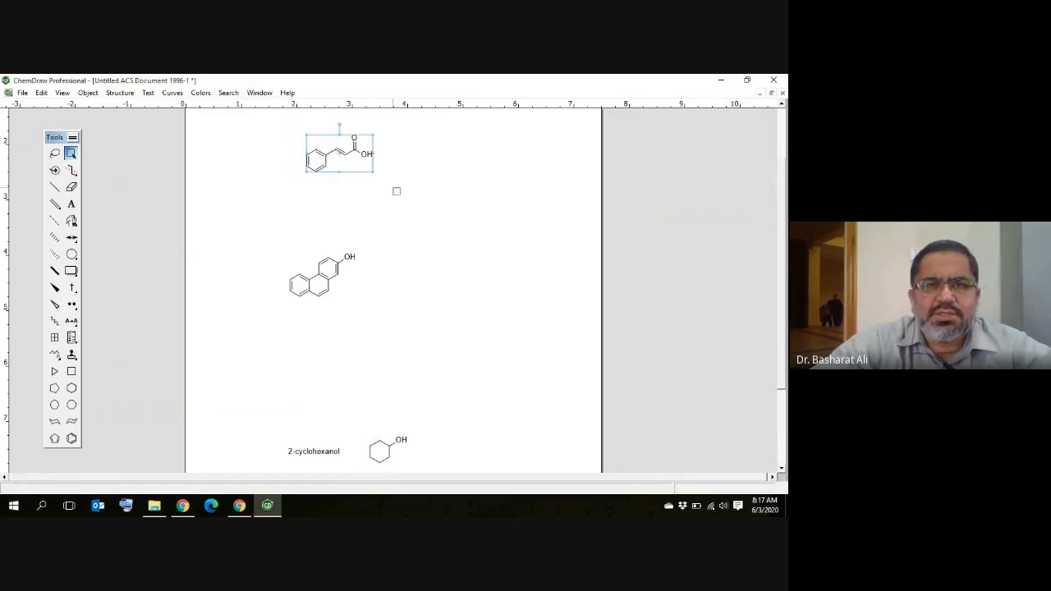
left_click(120, 93)
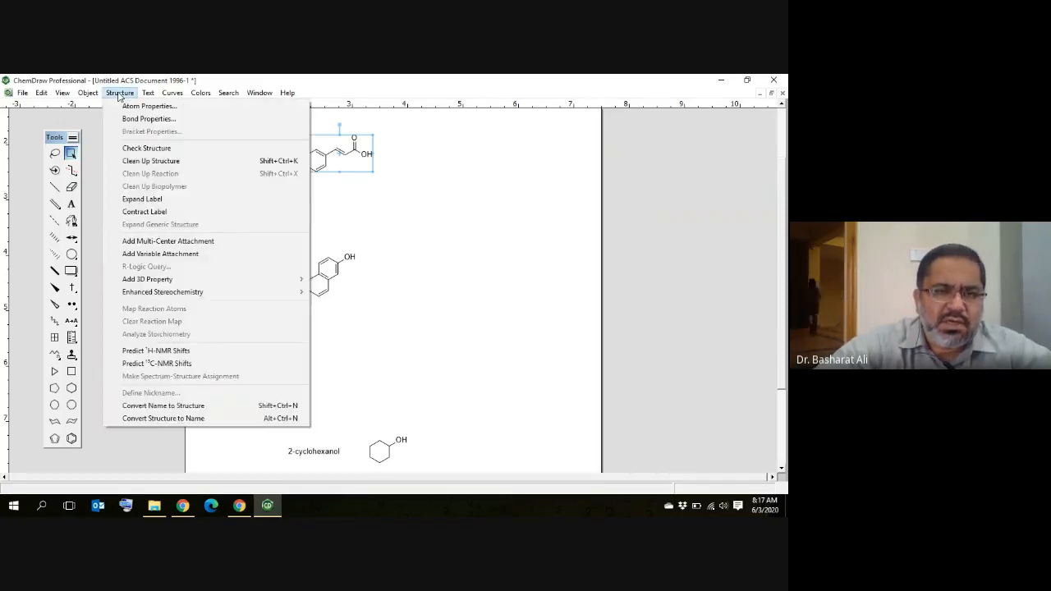
left_click(161, 355)
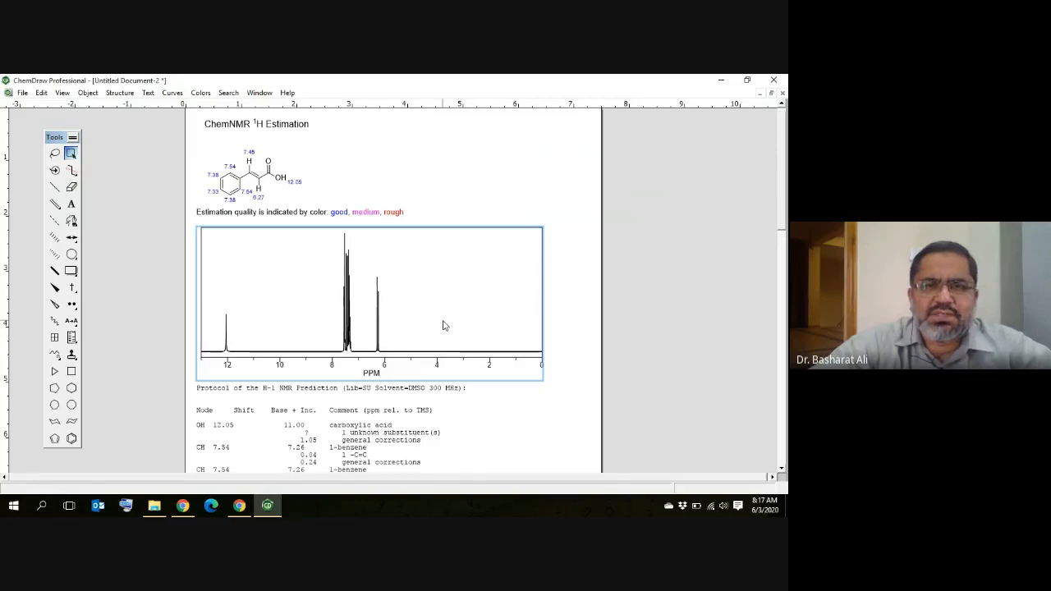
- Examine the estimated proton shifts, spectrum and prediction protocol, and close the 1H estimation document without saving
mouse_move(243, 200)
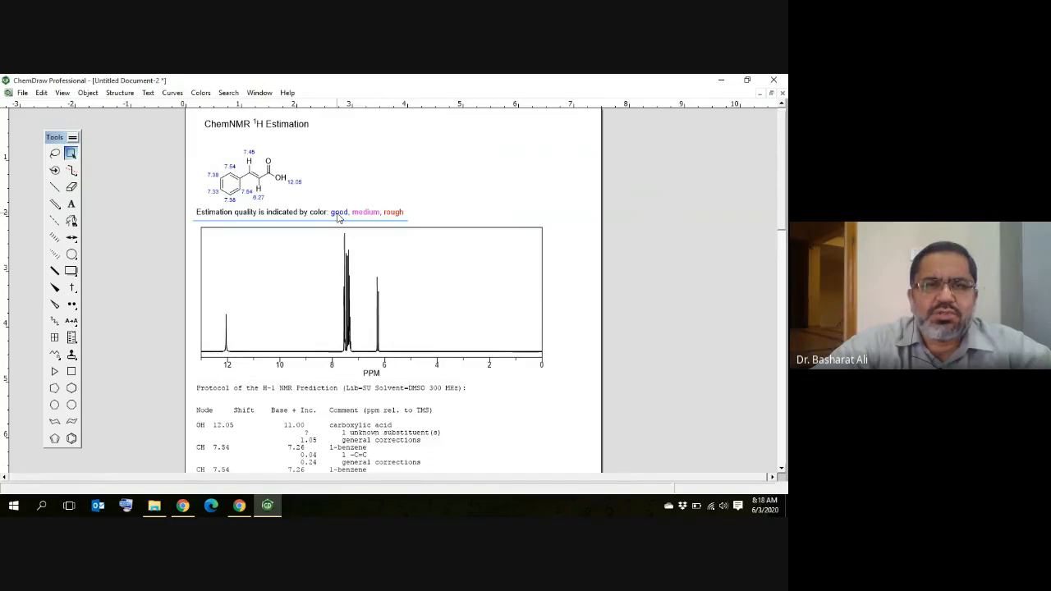
mouse_move(217, 169)
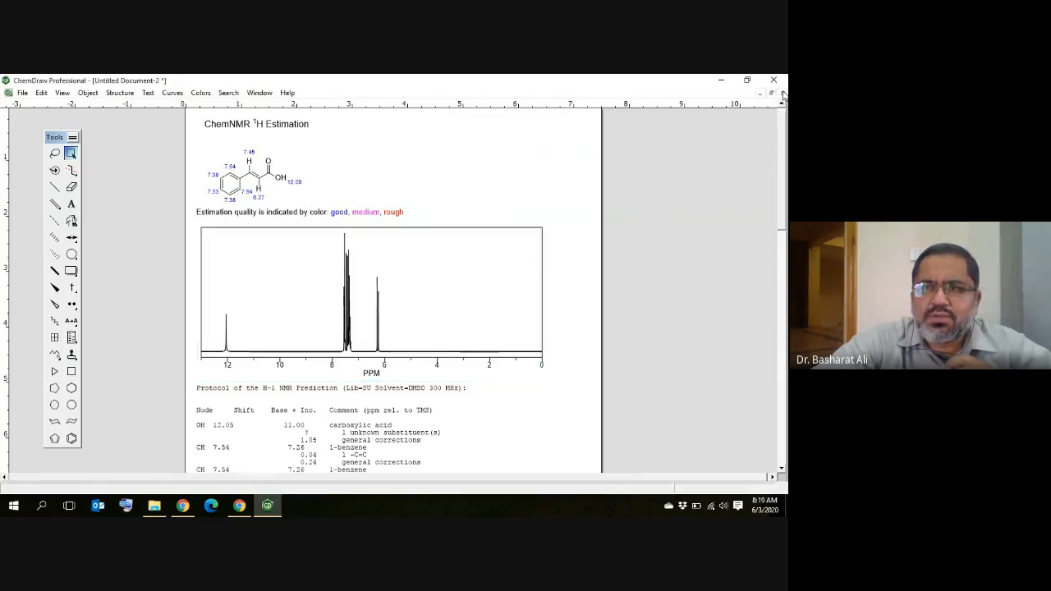
scroll(555, 303, "down", 3)
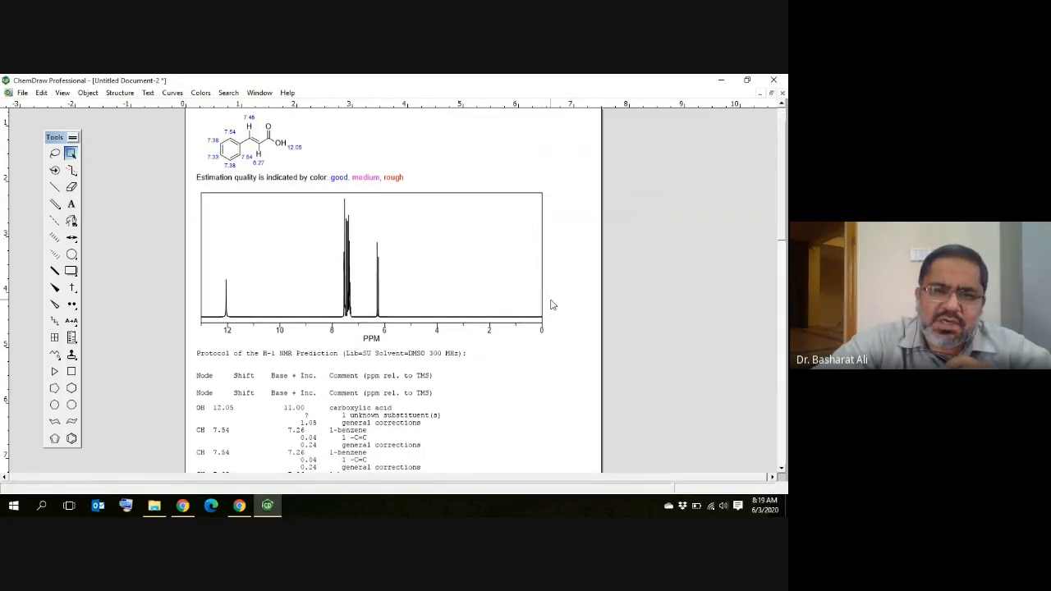
scroll(554, 303, "down", 1)
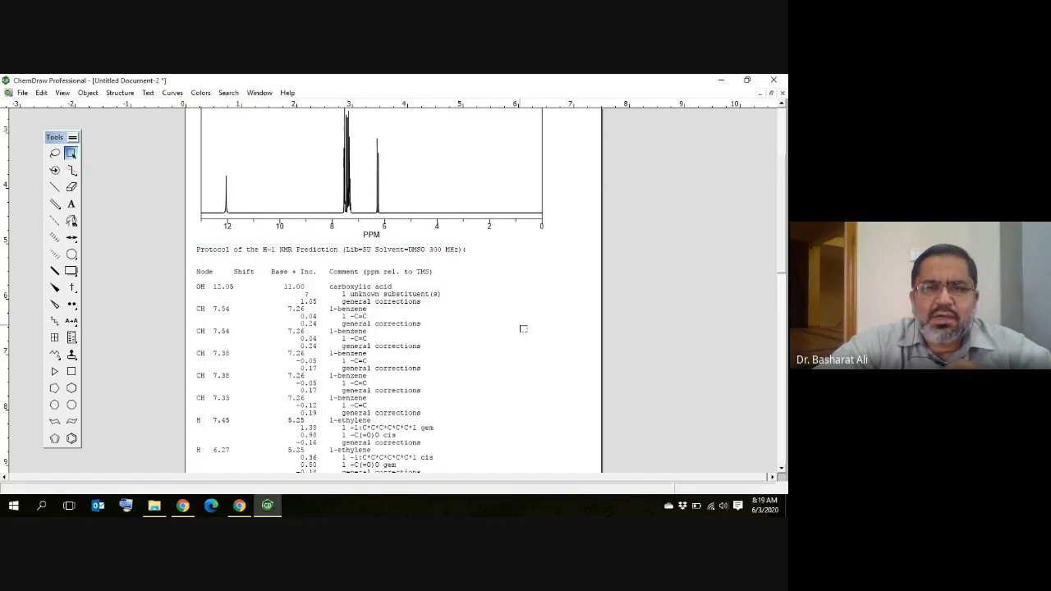
scroll(526, 359, "up", 1)
scroll(527, 359, "up", 6)
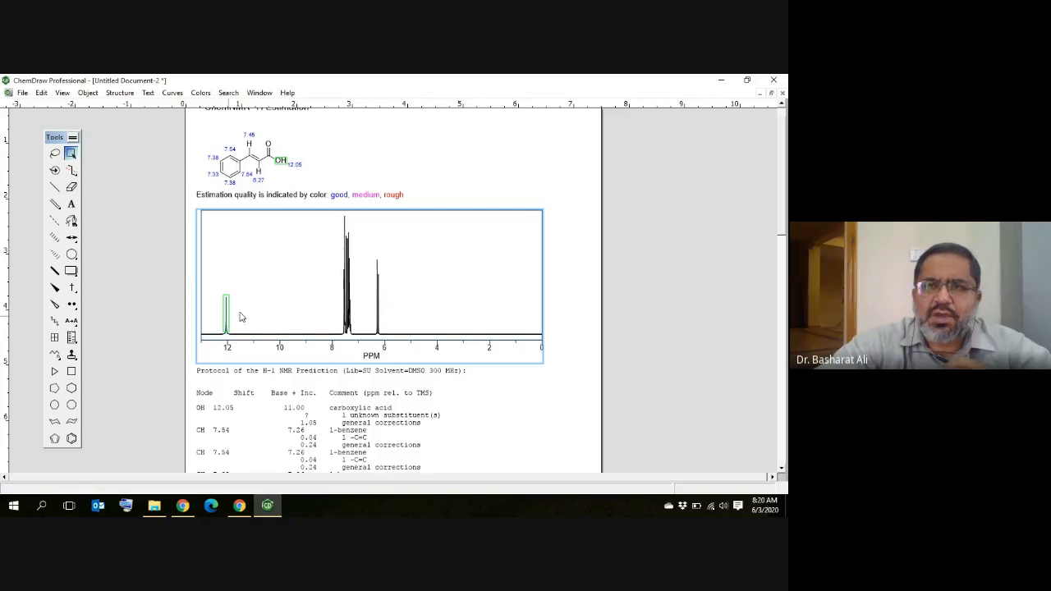
left_click(782, 95)
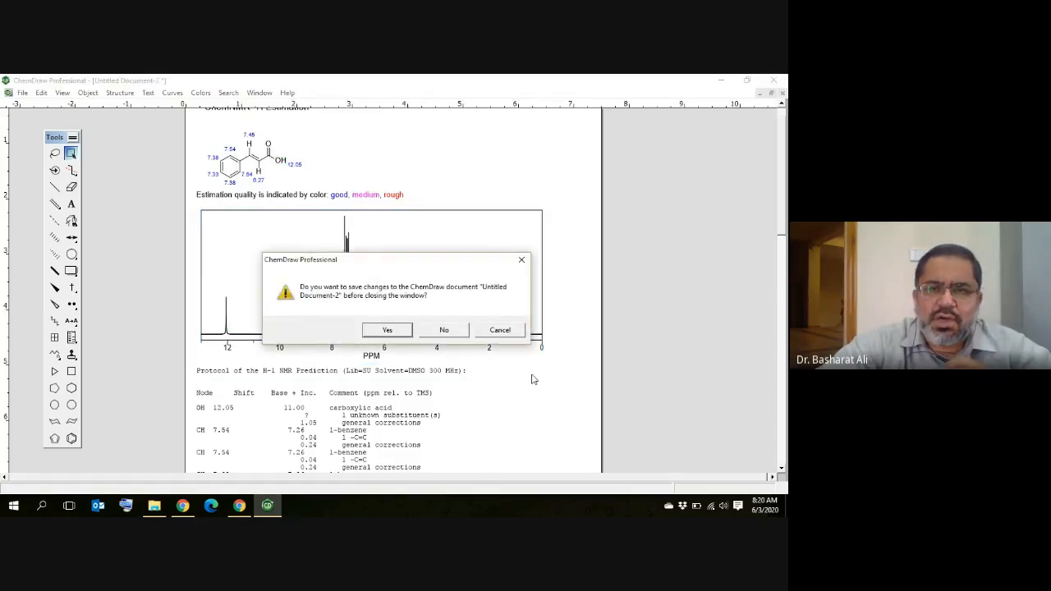
left_click(444, 331)
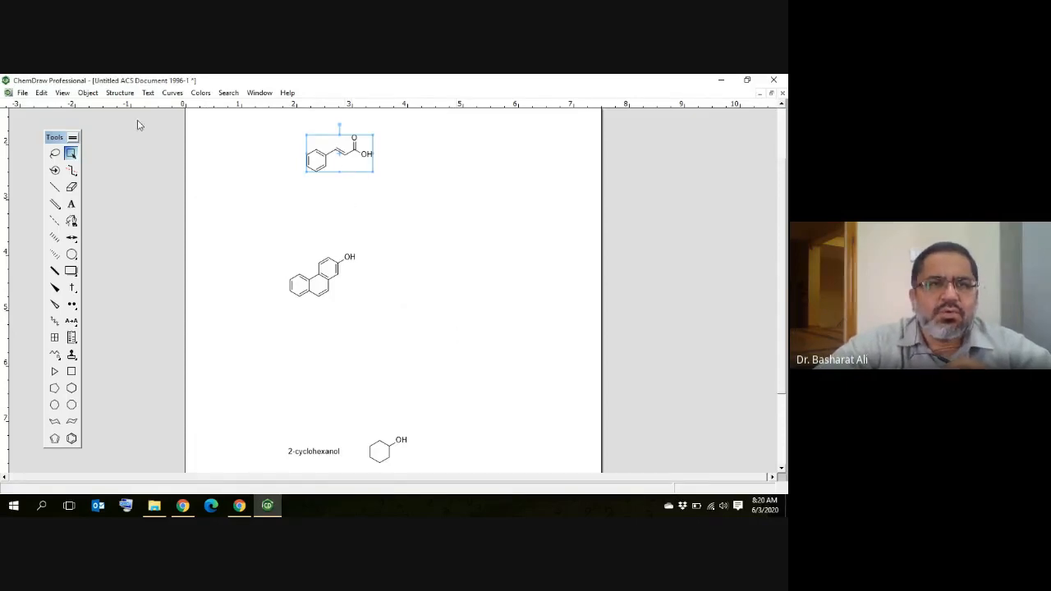
- Predict the 13C-NMR shifts of the selected cinnamic acid structure, and close the estimation document without saving
left_click(120, 93)
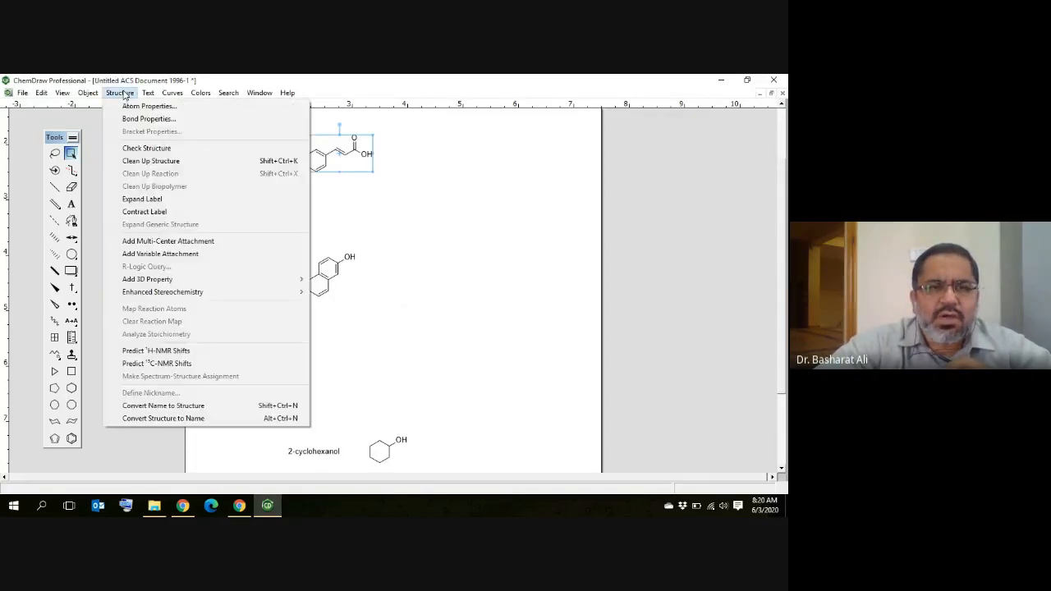
left_click(158, 363)
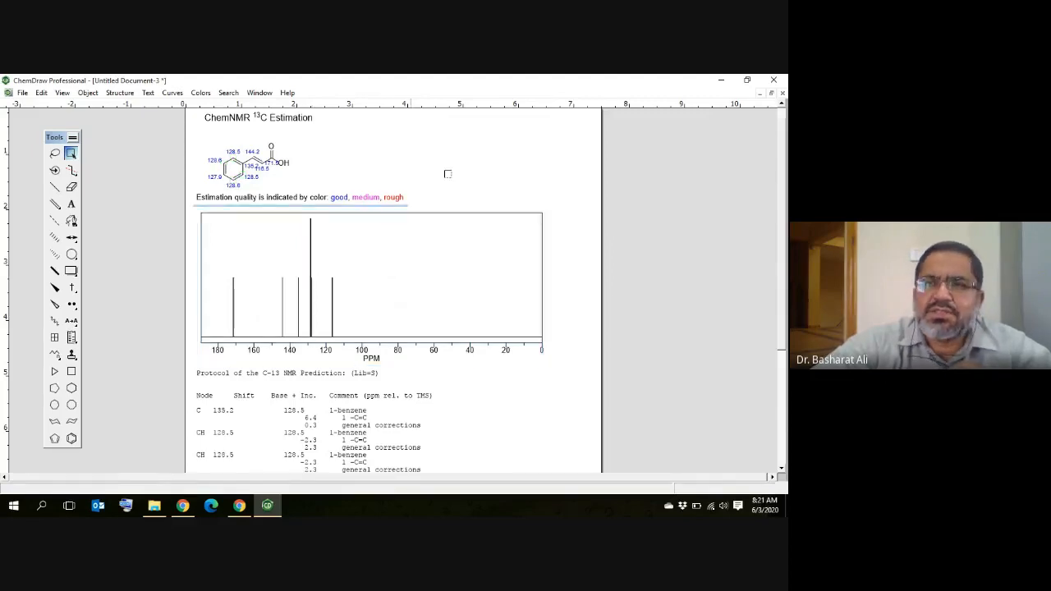
left_click(783, 94)
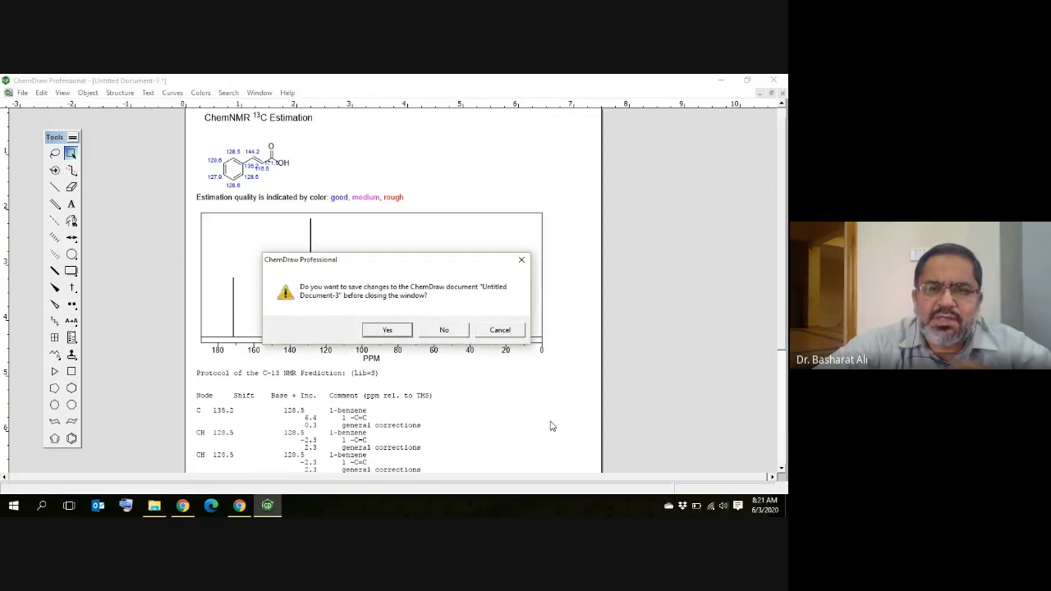
left_click(453, 336)
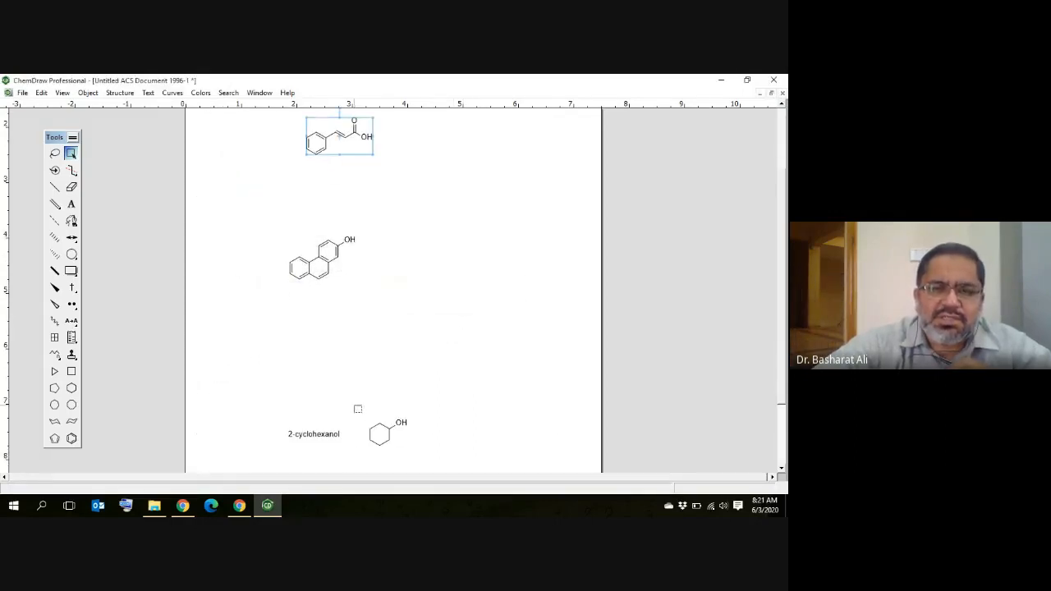
- Predict the 13C-NMR shifts of the cyclohexanol structure, examine the estimated spectrum, and close the estimation document without saving
left_click_drag(362, 401, 431, 465)
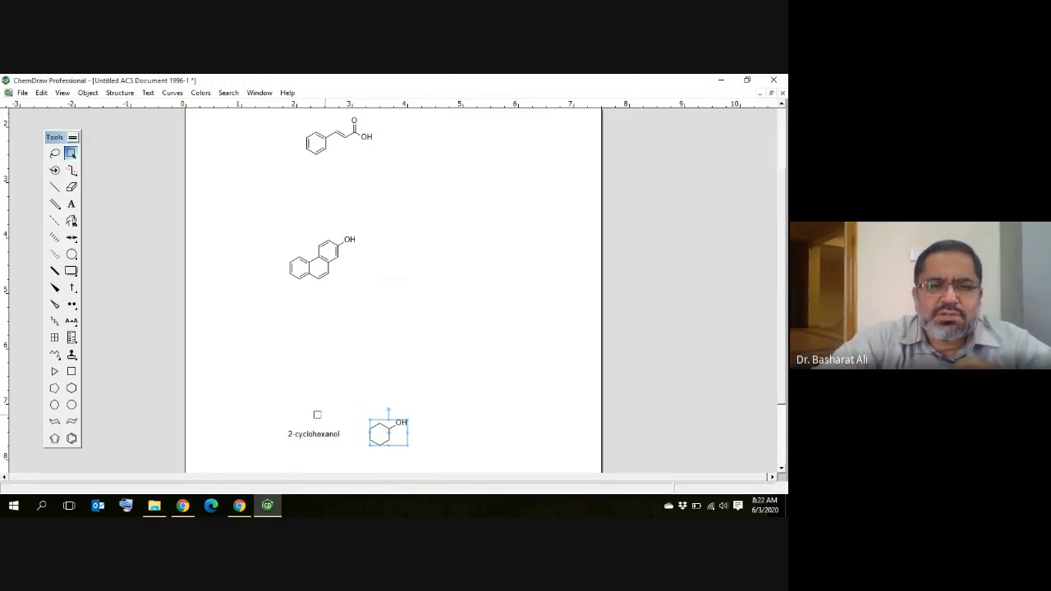
left_click(120, 93)
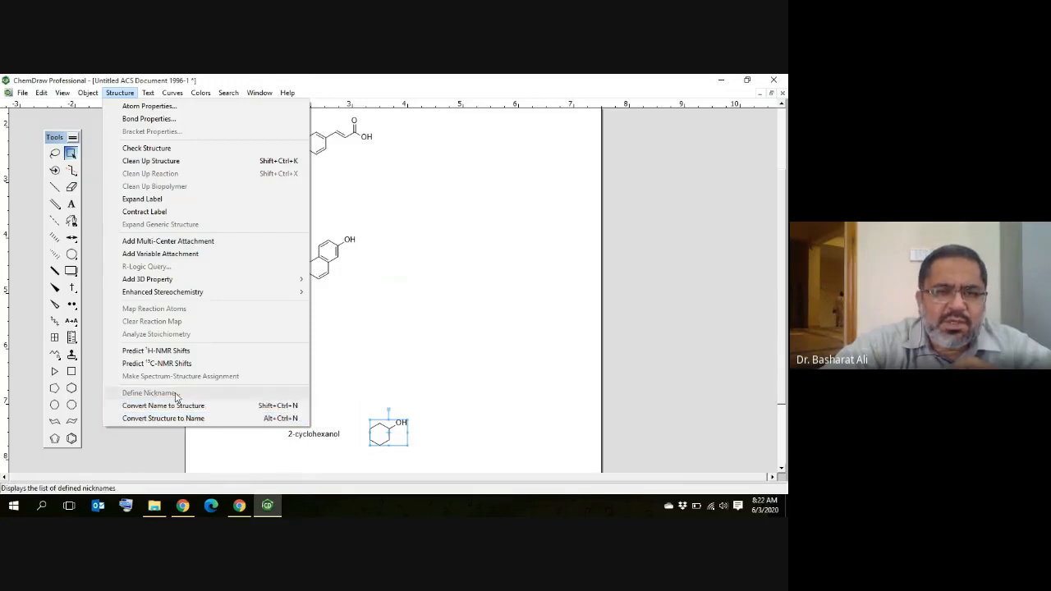
left_click(167, 364)
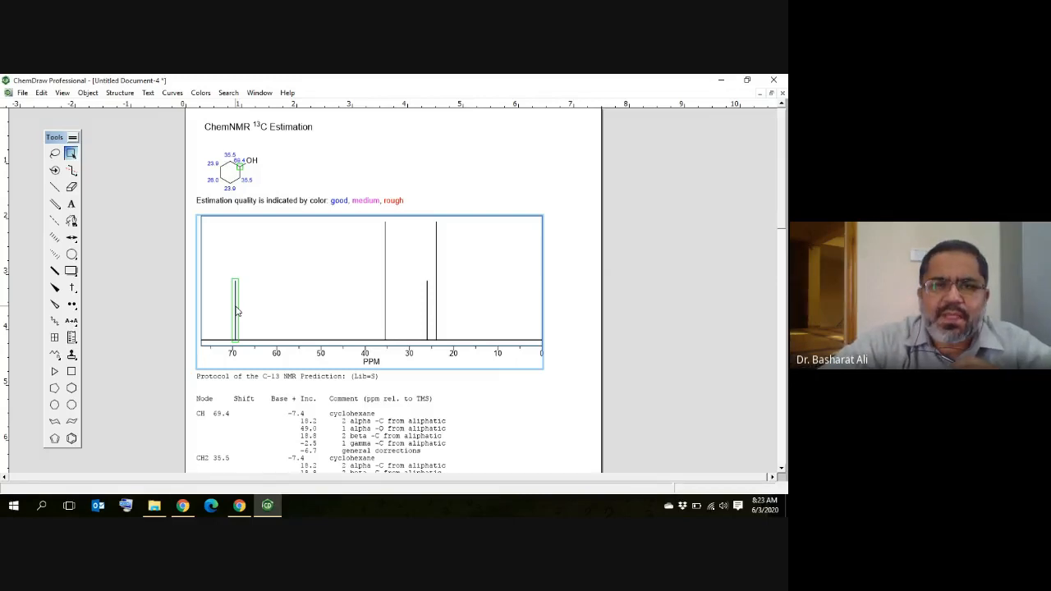
left_click(782, 94)
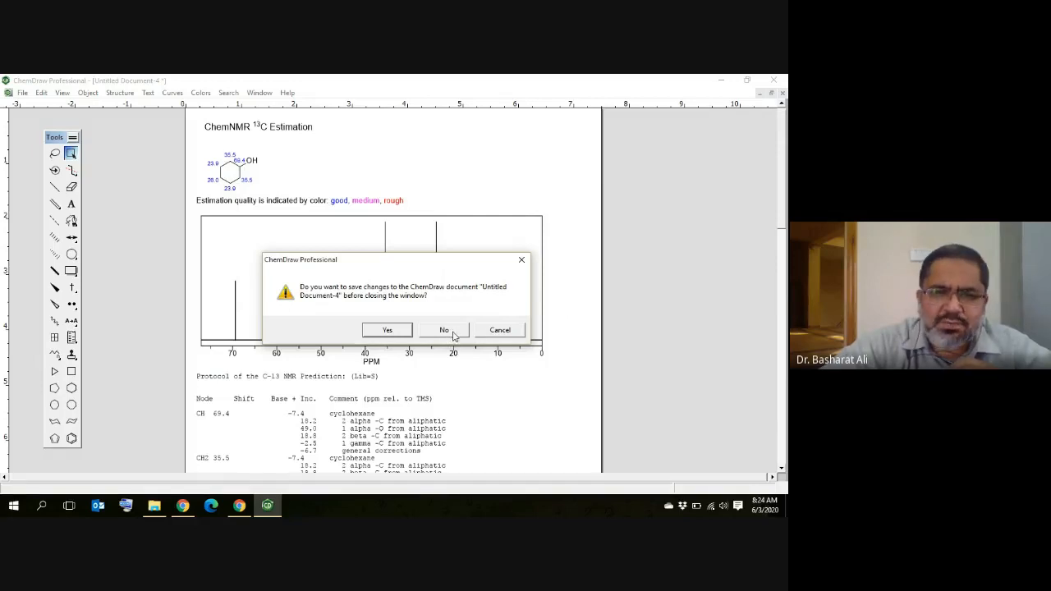
left_click(444, 330)
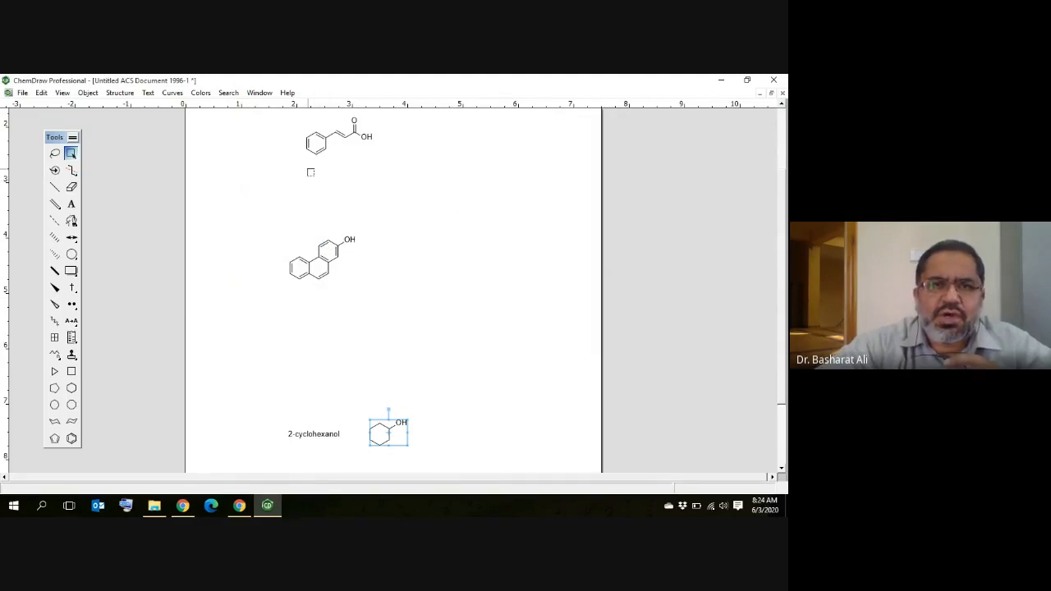
- Move the cinnamic acid structure toward the page's left margin and add the text labels "+" and "NaOH" after it
left_click_drag(292, 108, 277, 178)
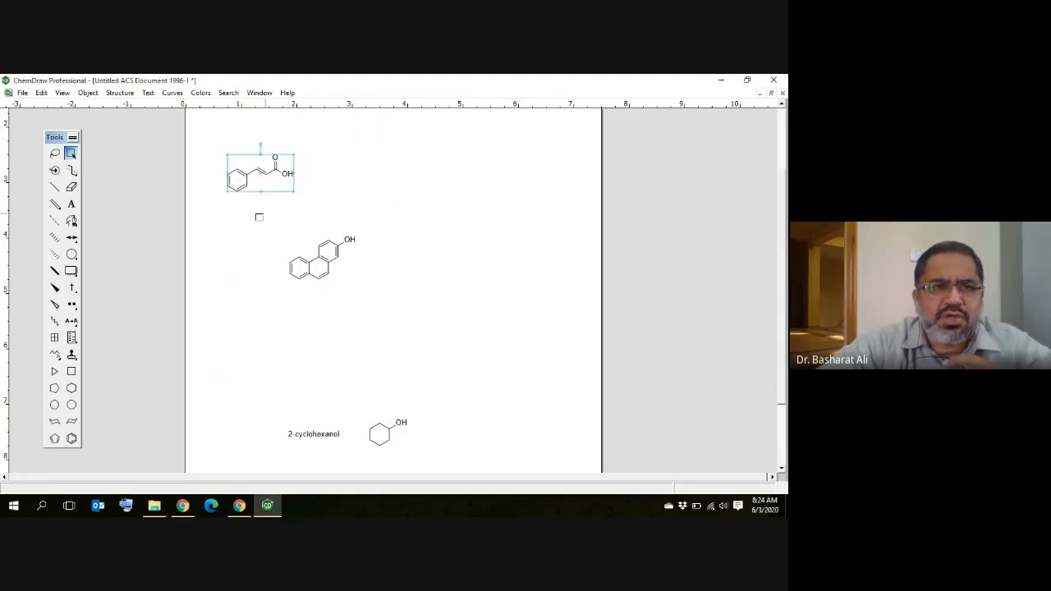
left_click(72, 205)
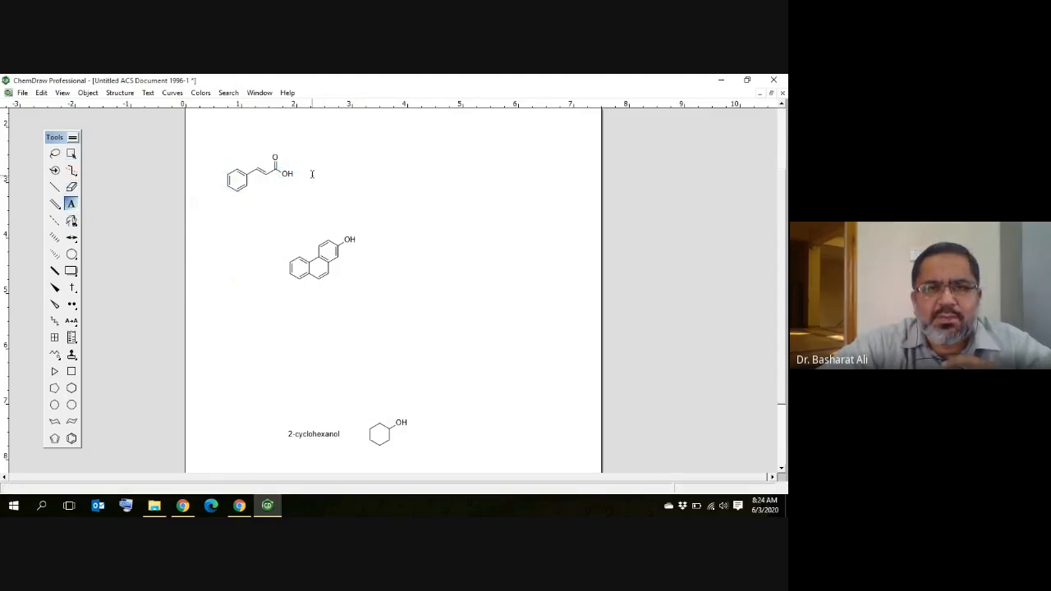
left_click(312, 174)
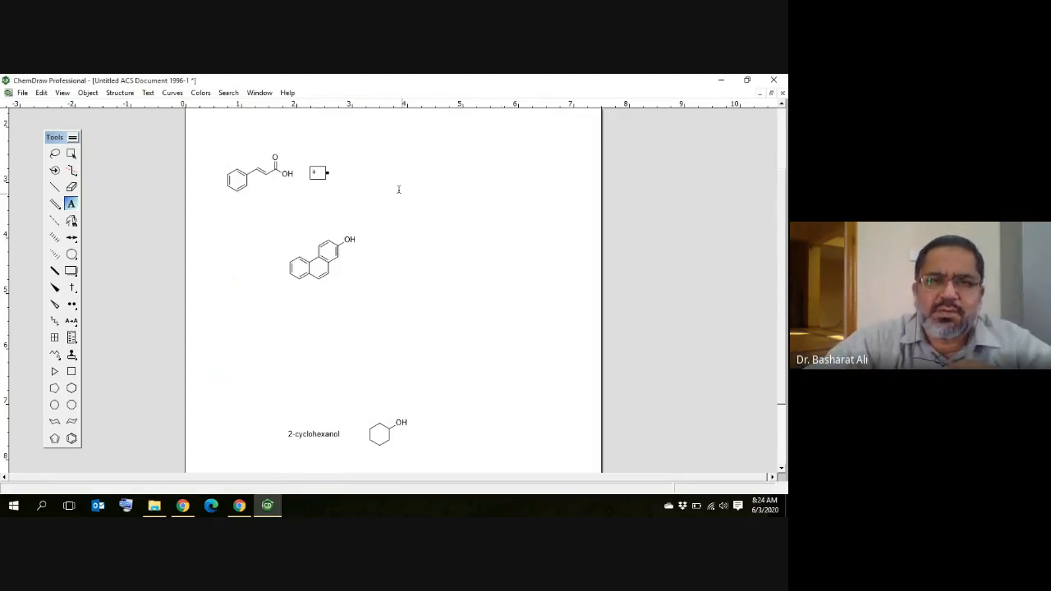
left_click(371, 175)
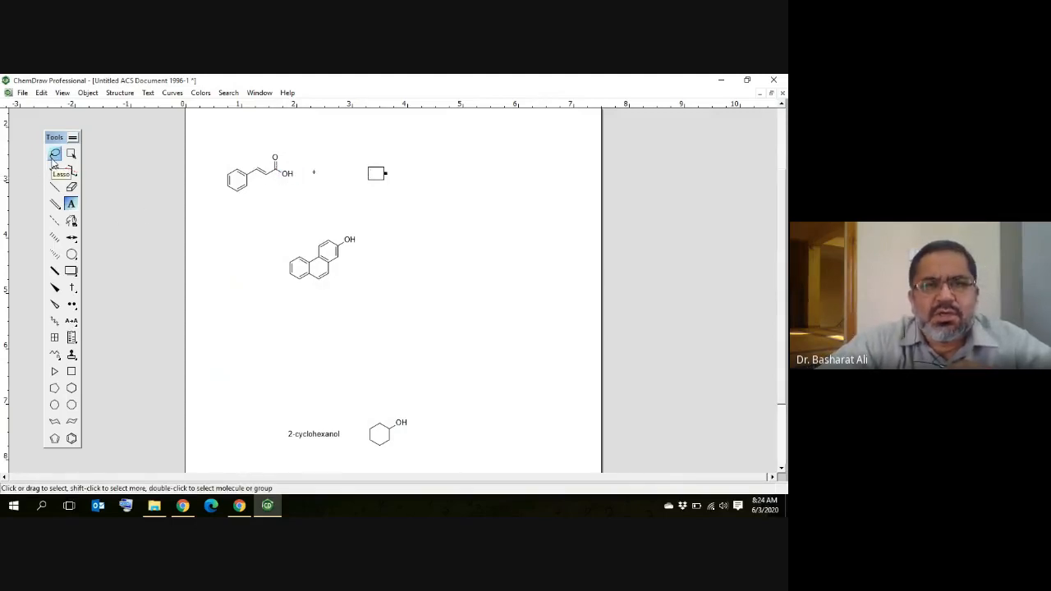
left_click(327, 171)
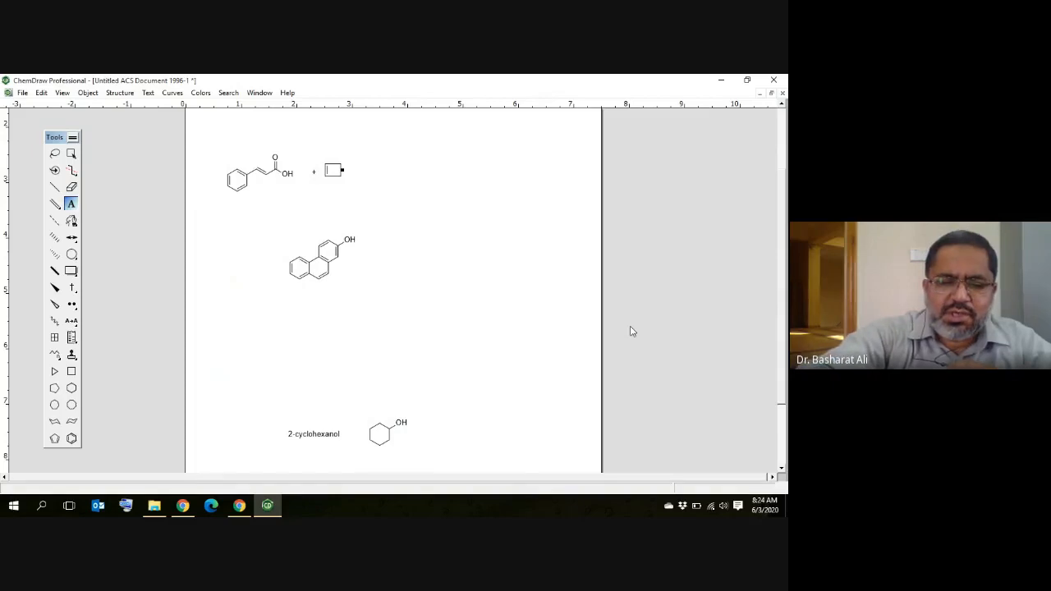
type("Na")
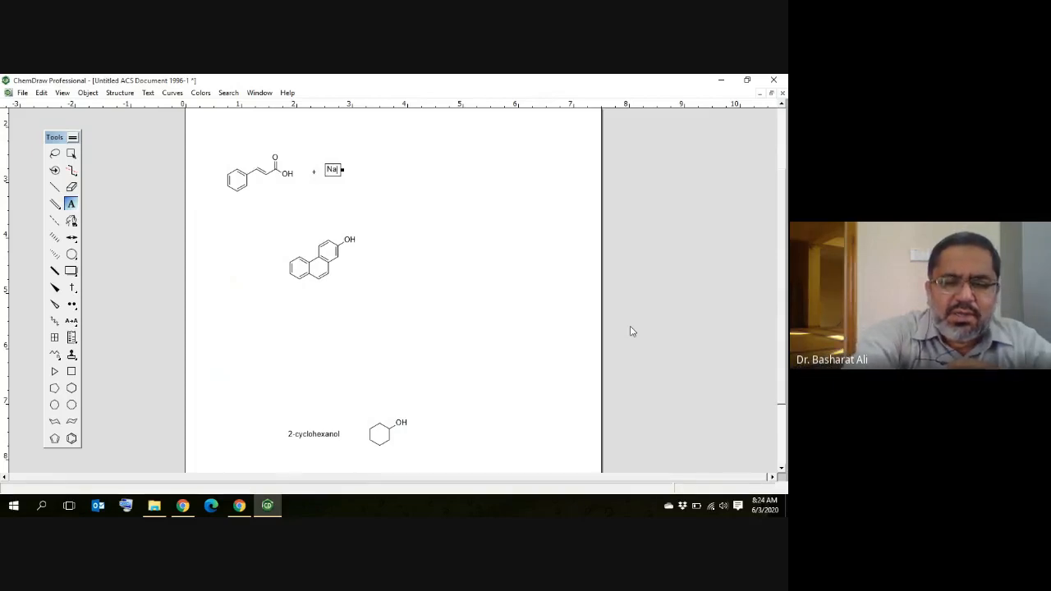
type("O")
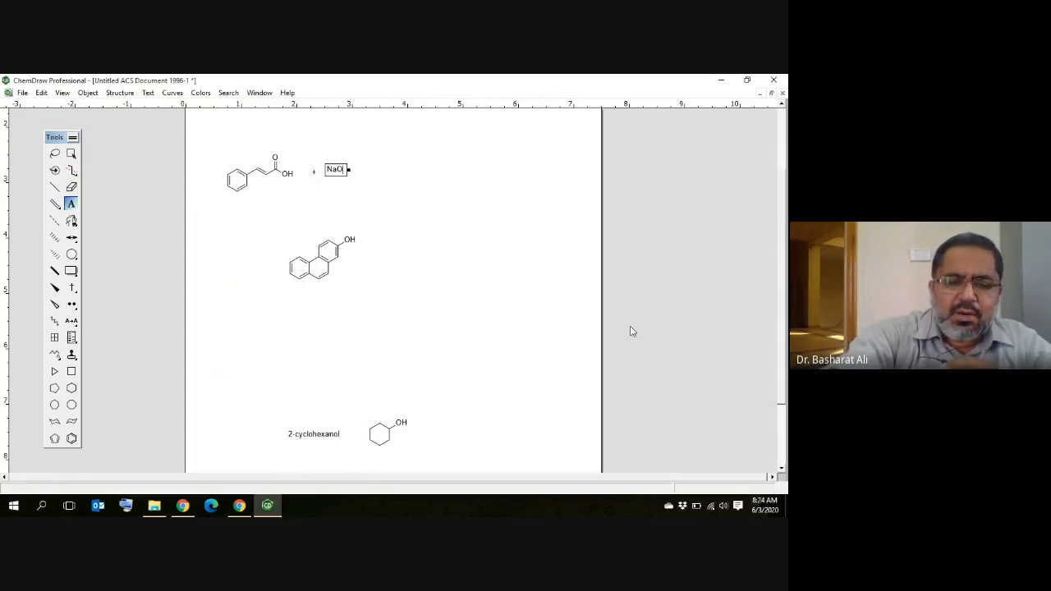
type("H")
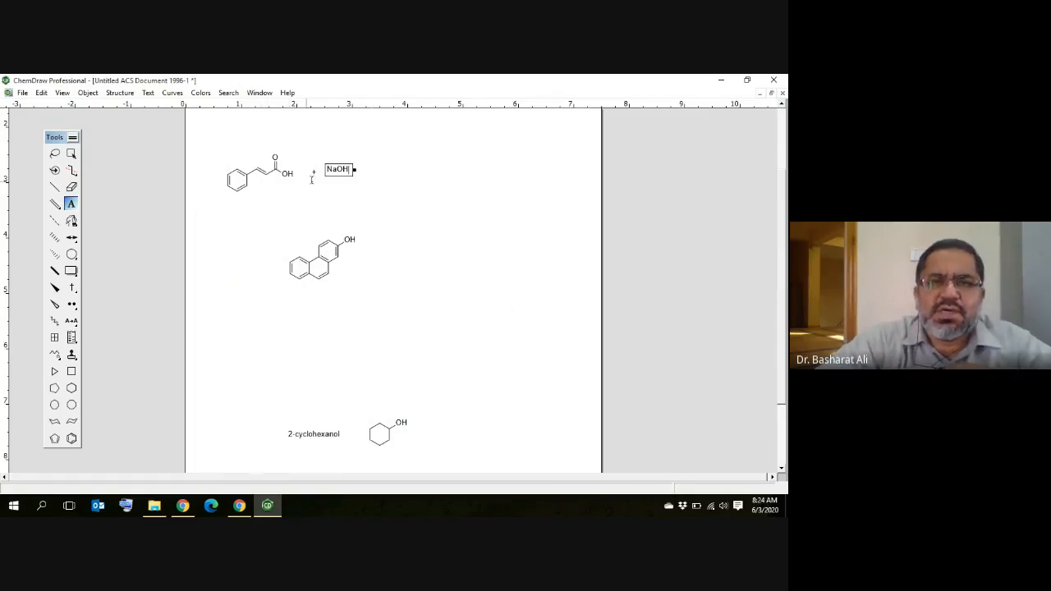
left_click(441, 185)
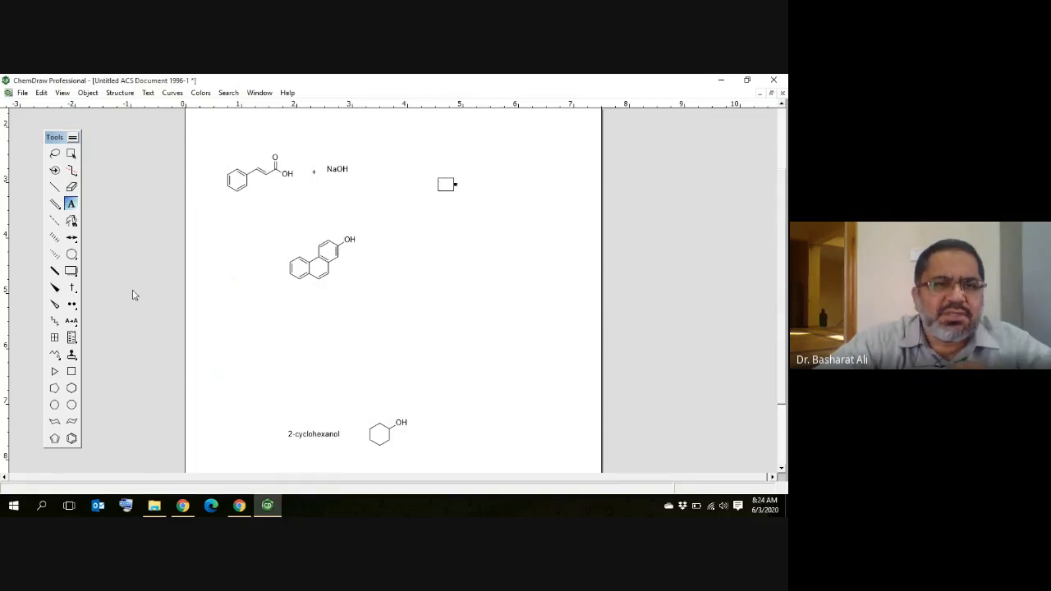
- Draw a horizontal reaction arrow after the NaOH label, undoing any stray arrow drawn across the acid
left_click_drag(71, 238, 124, 249)
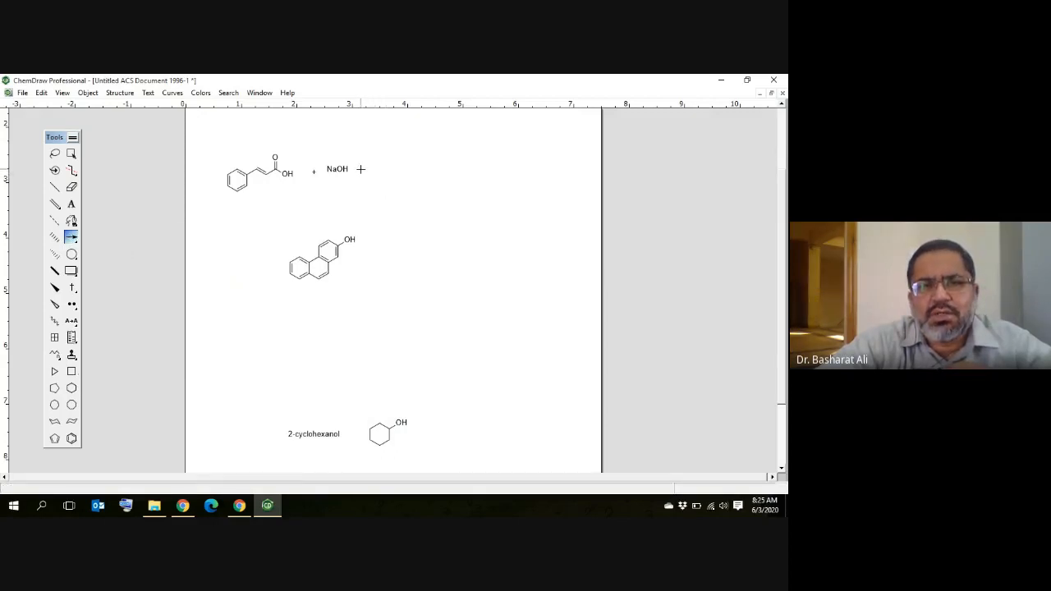
left_click_drag(361, 169, 434, 170)
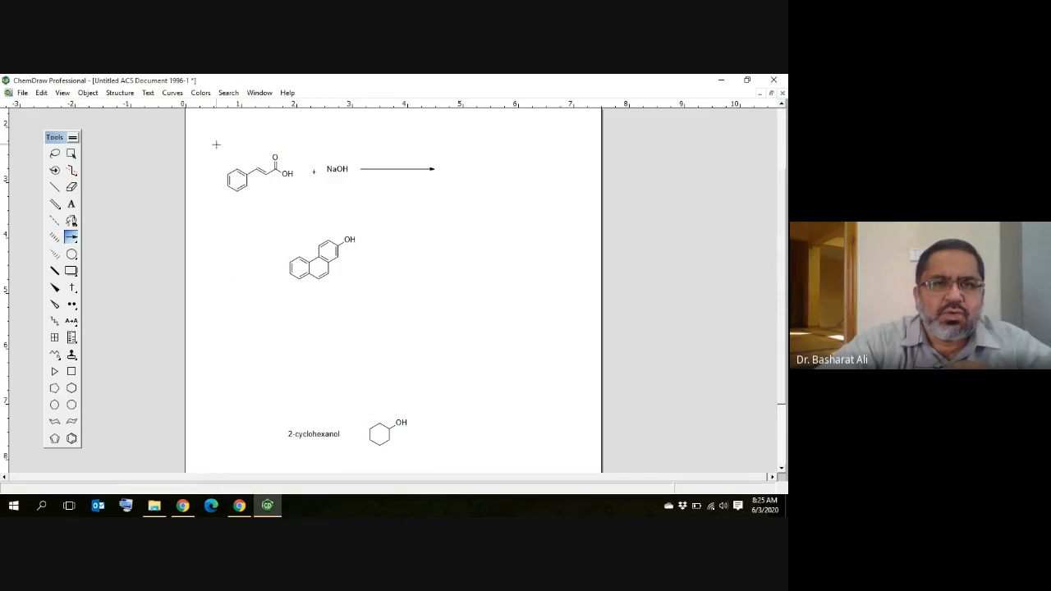
left_click_drag(220, 145, 268, 199)
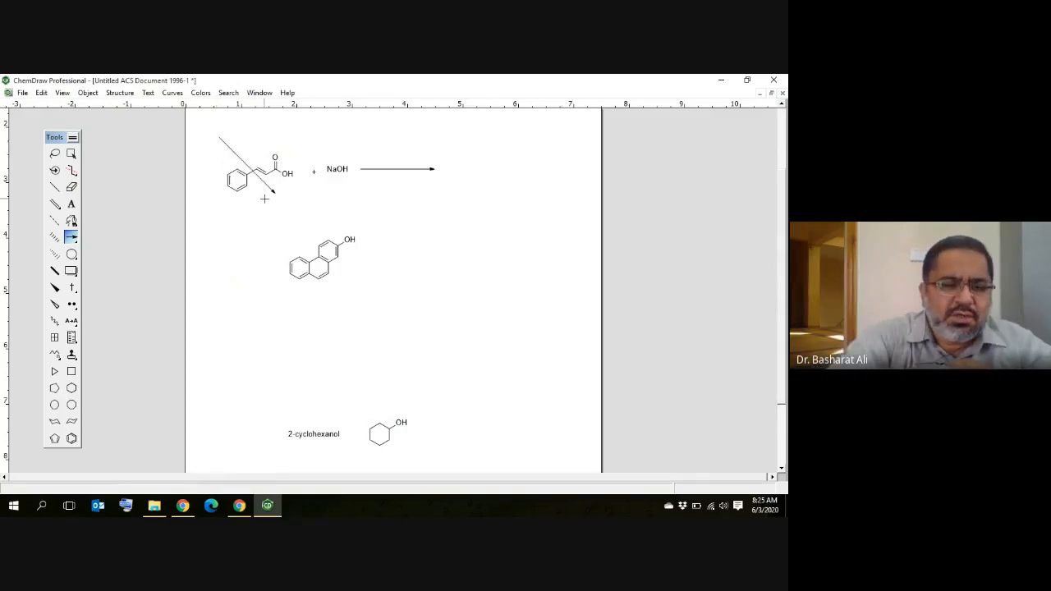
key("ctrl+z")
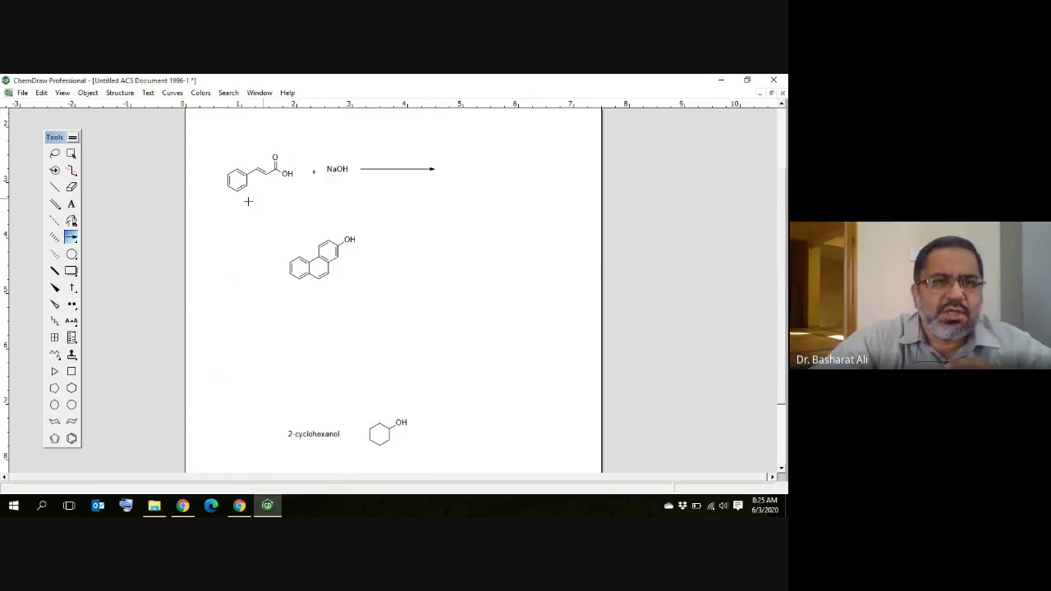
- Copy the cinnamic acid structure and place the copy after the reaction arrow as the product
left_click(71, 154)
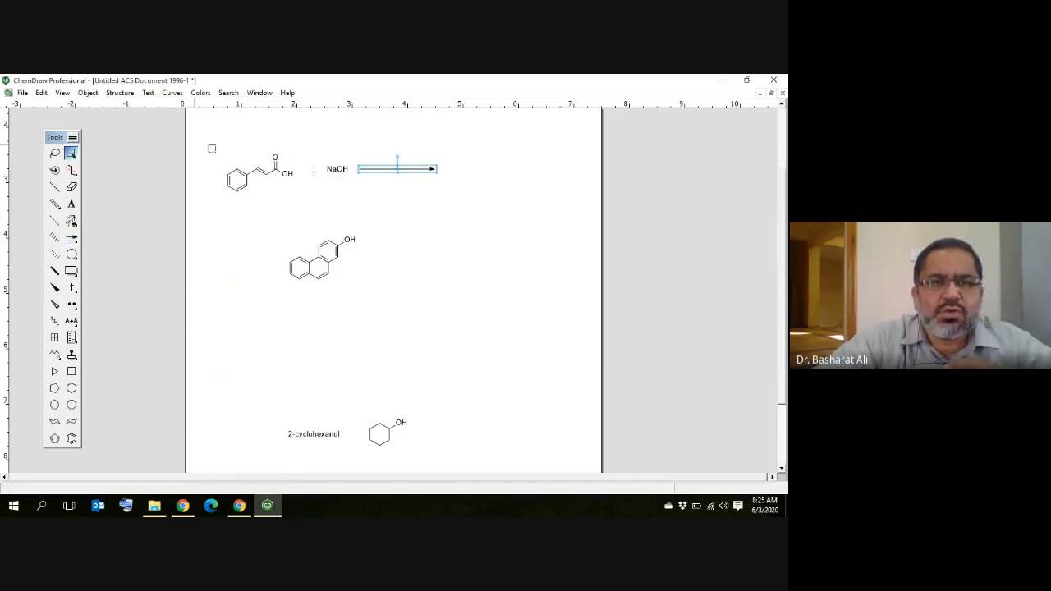
left_click_drag(220, 145, 301, 199)
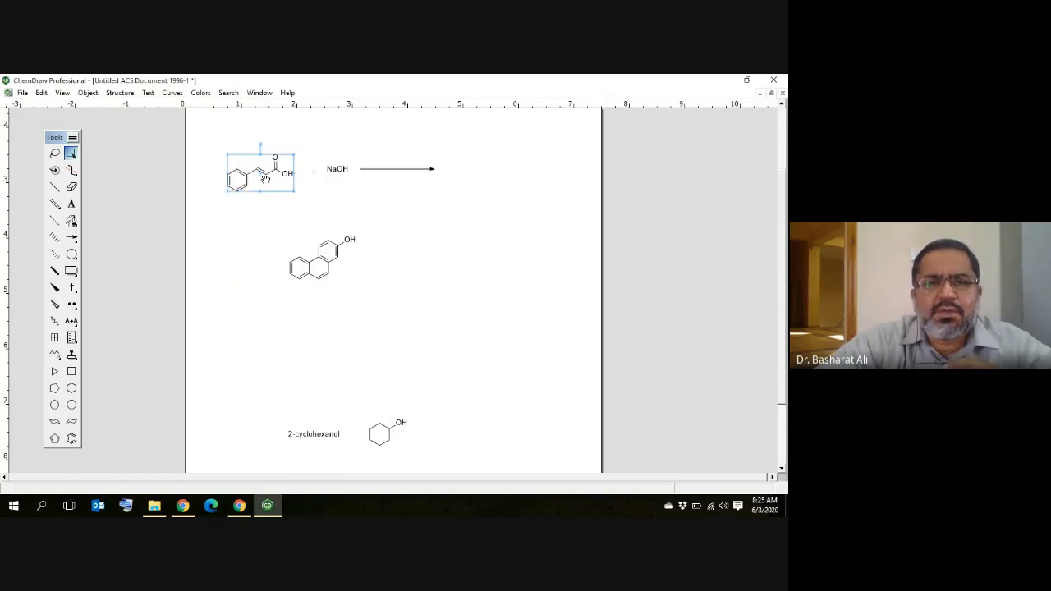
right_click(265, 179)
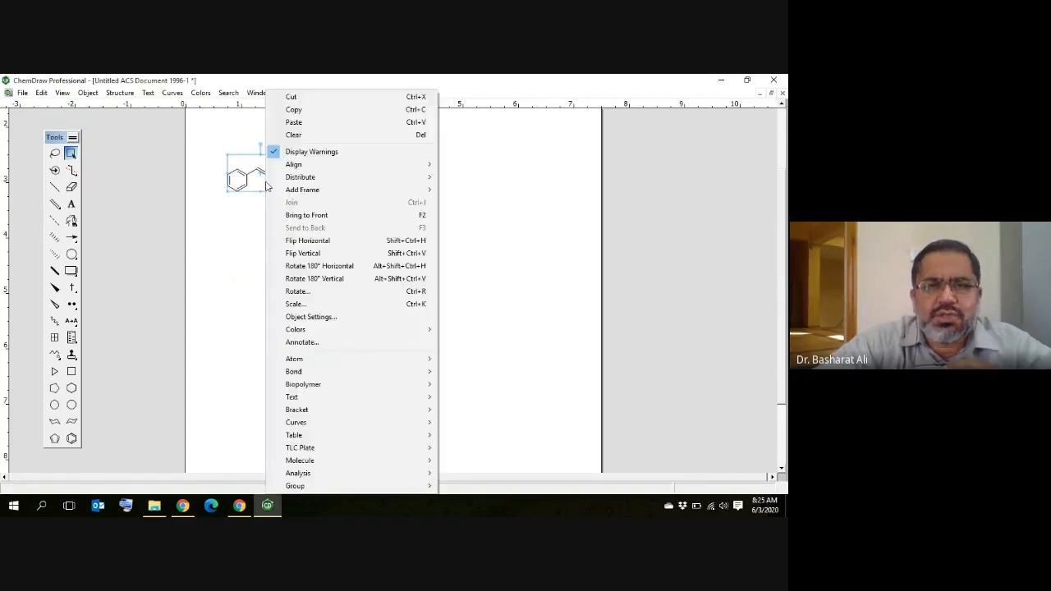
left_click(296, 110)
left_click(494, 168)
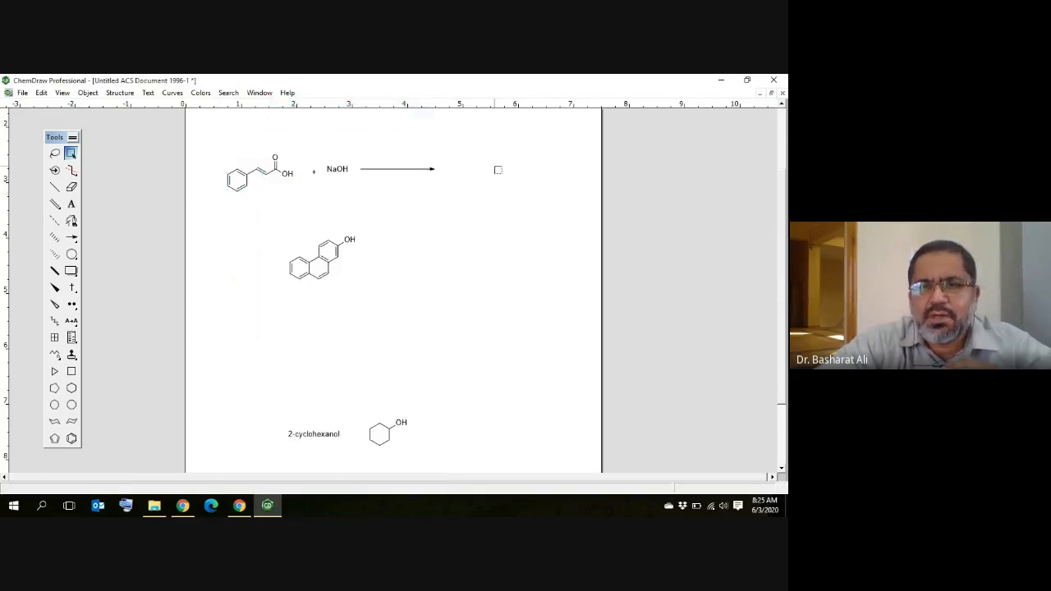
right_click(453, 230)
left_click(498, 293)
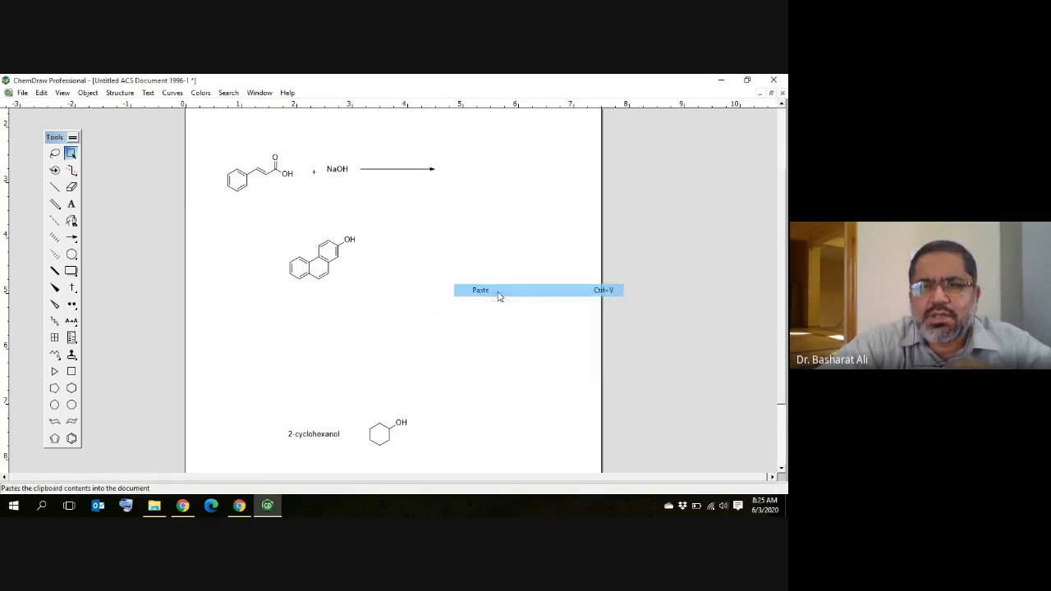
left_click_drag(436, 228, 480, 179)
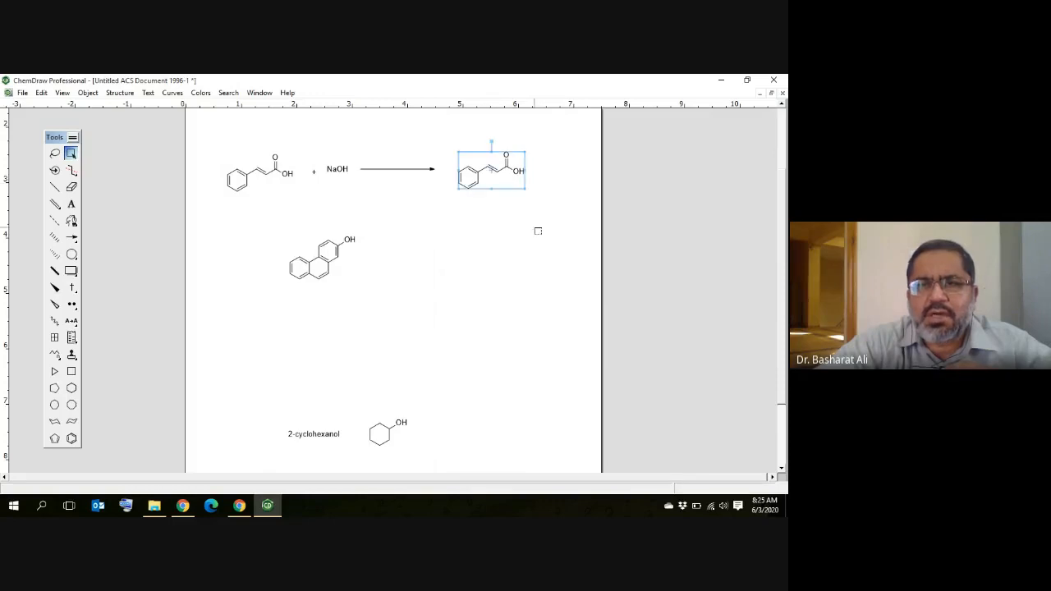
- Change the OH label of the product structure to ONa
left_click(72, 205)
left_click(519, 172)
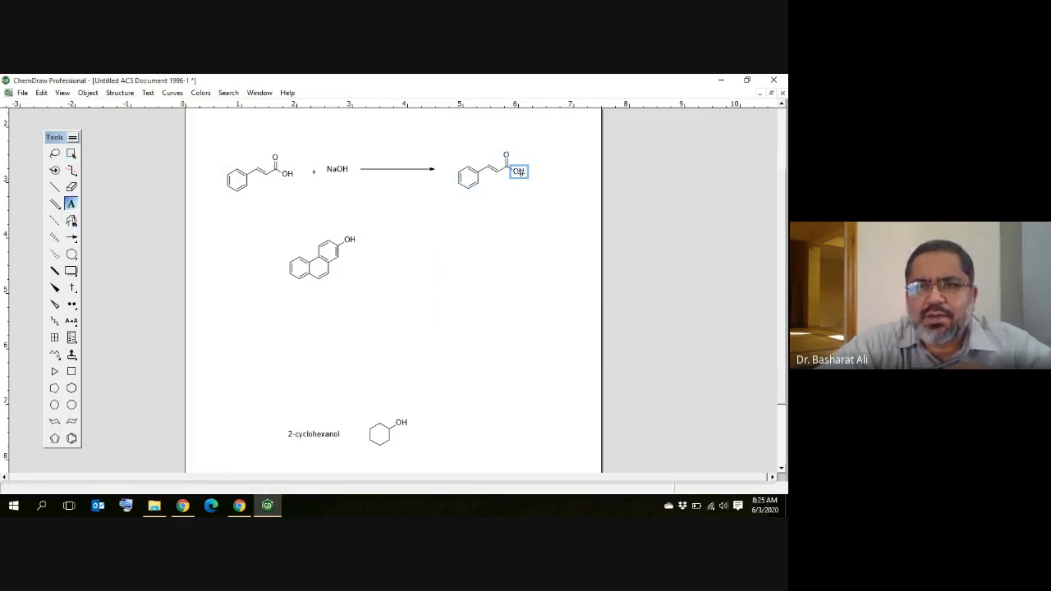
double_click(519, 171)
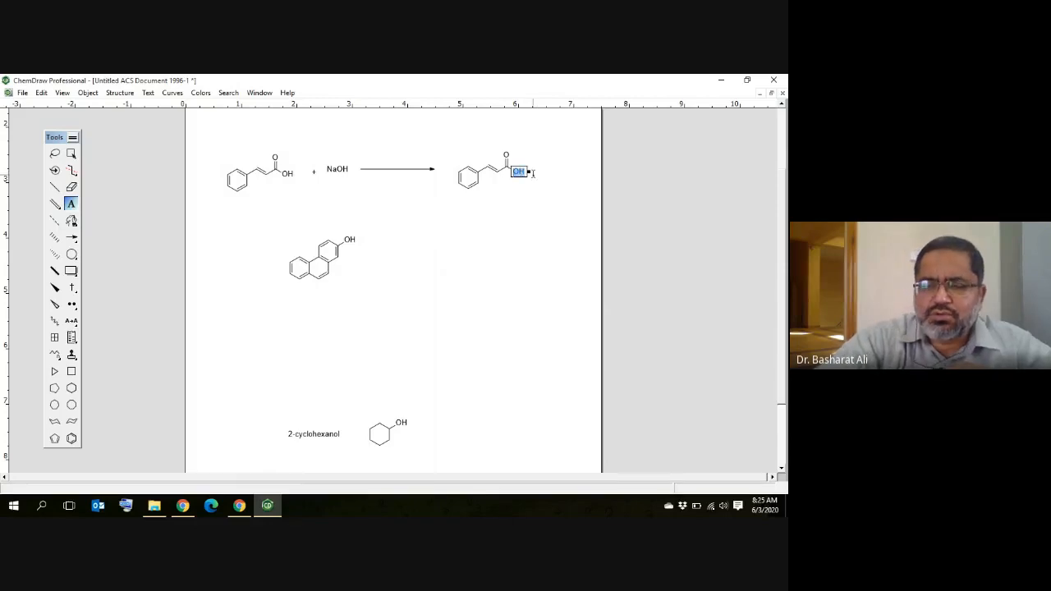
type("O")
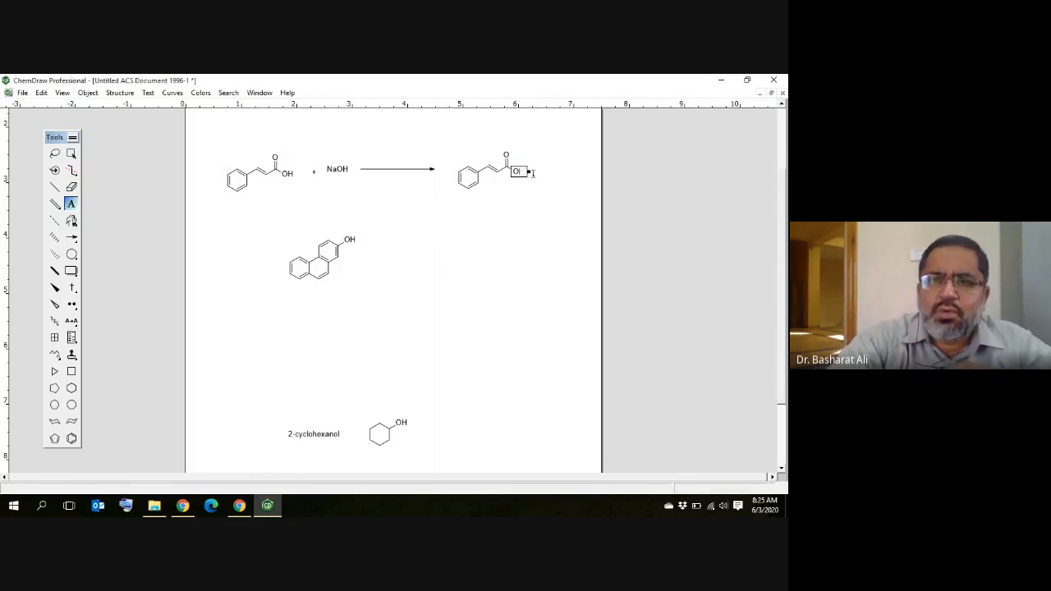
type("Na")
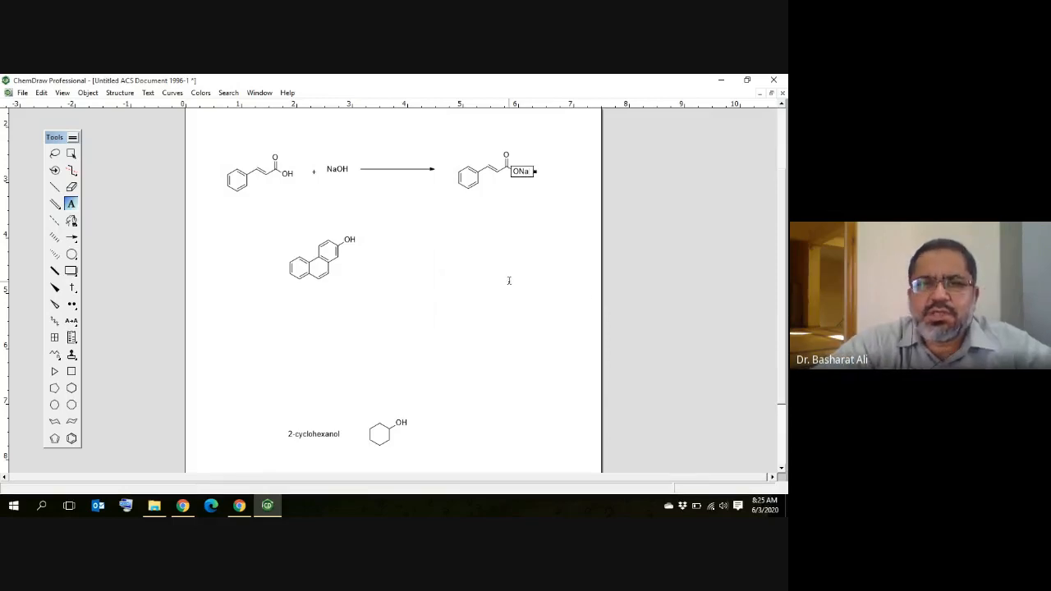
left_click(553, 293)
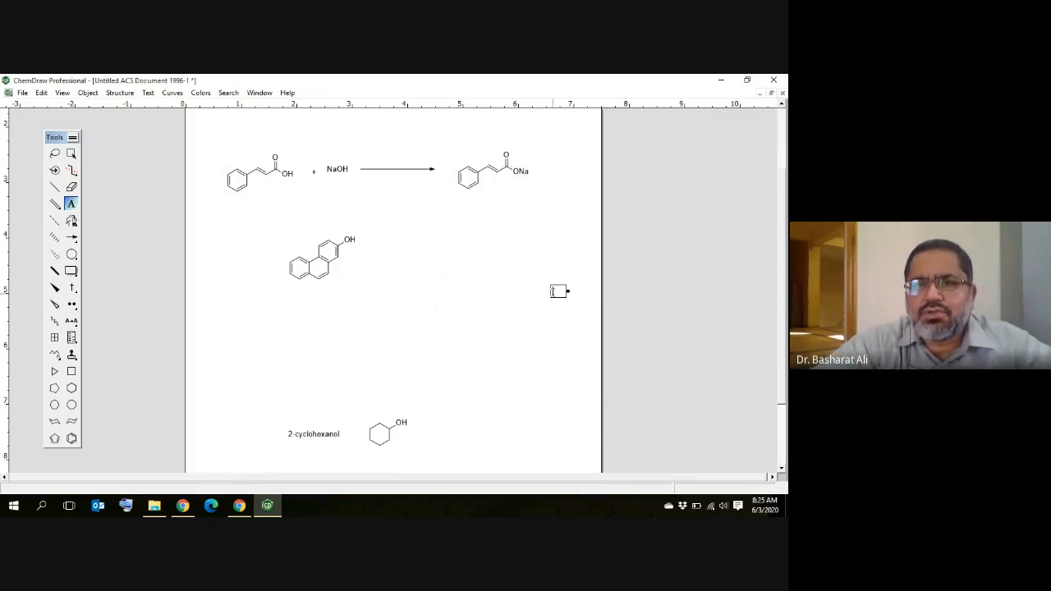
- Add the text labels "+" and "H2O" after the sodium salt product, and make the 2 a subscript
left_click(539, 181)
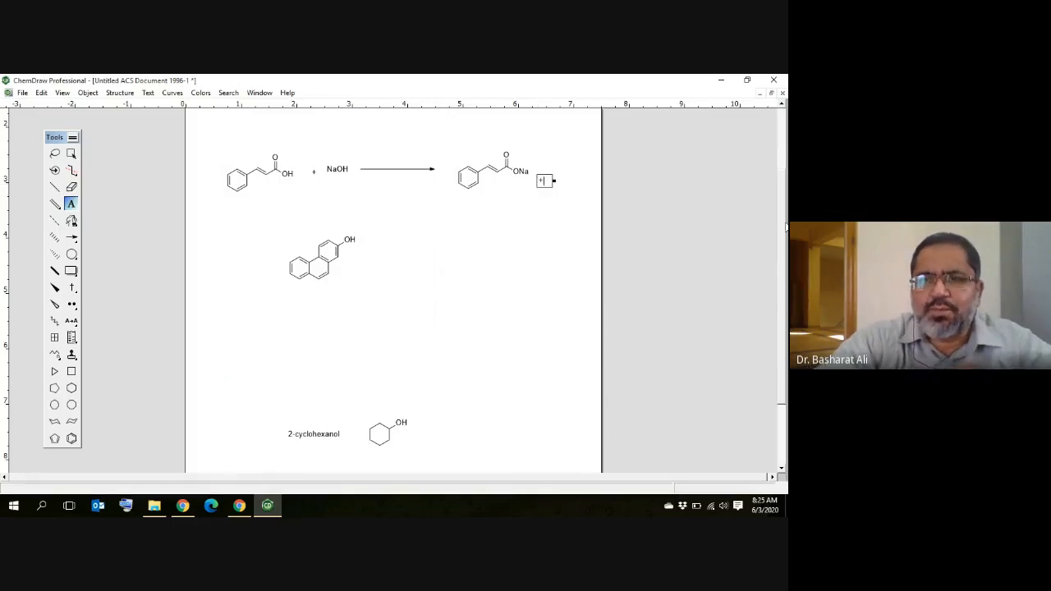
left_click(507, 314)
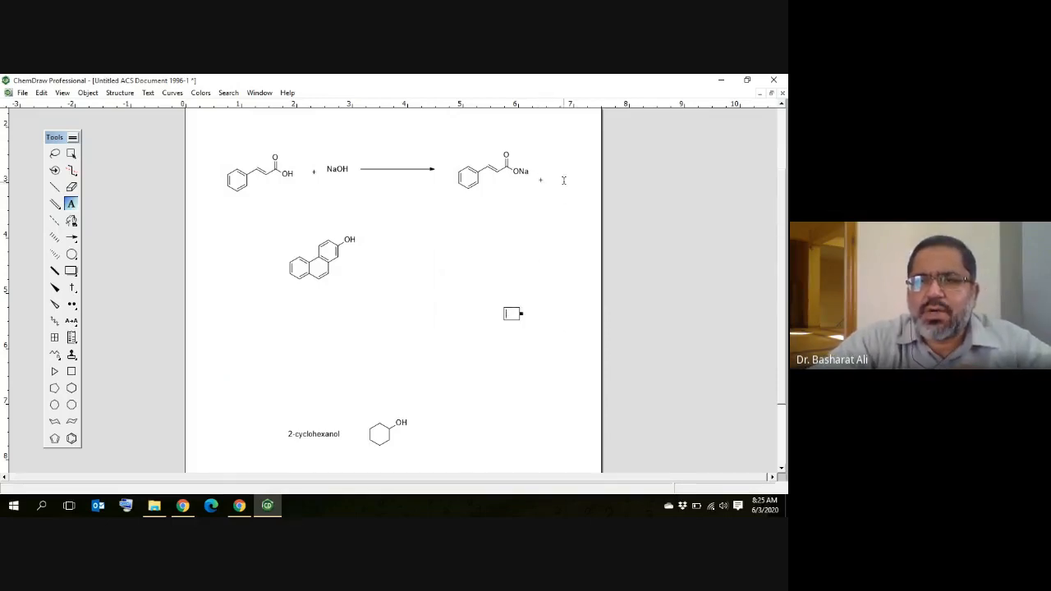
left_click(562, 174)
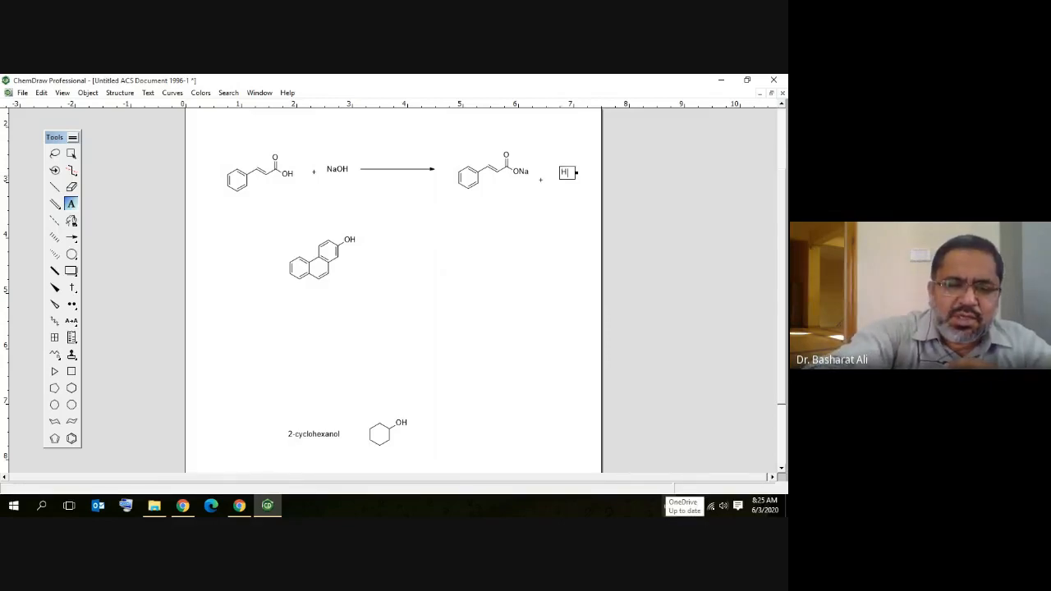
type("H2")
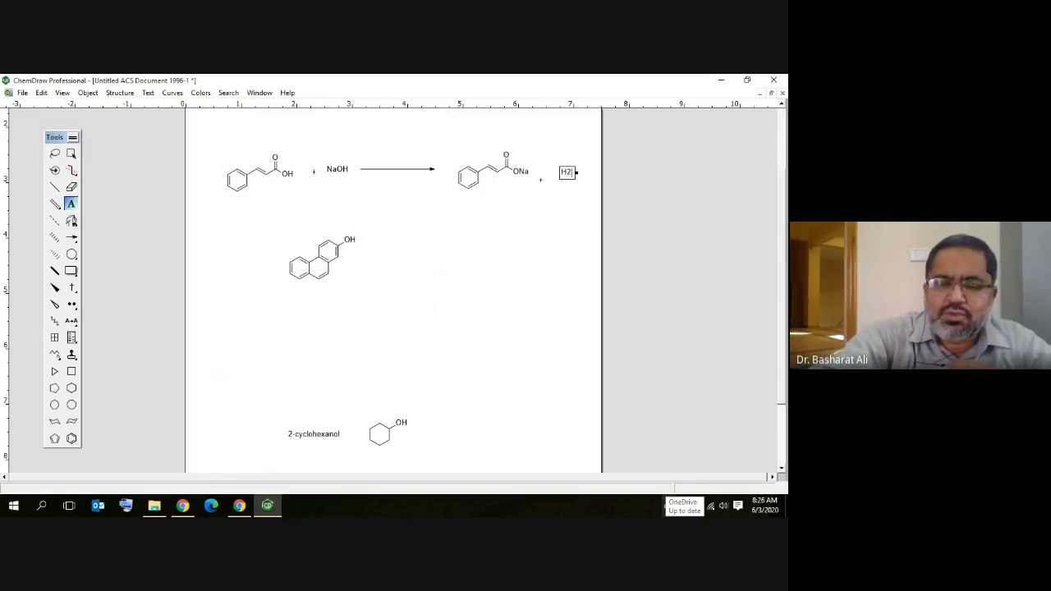
type("O")
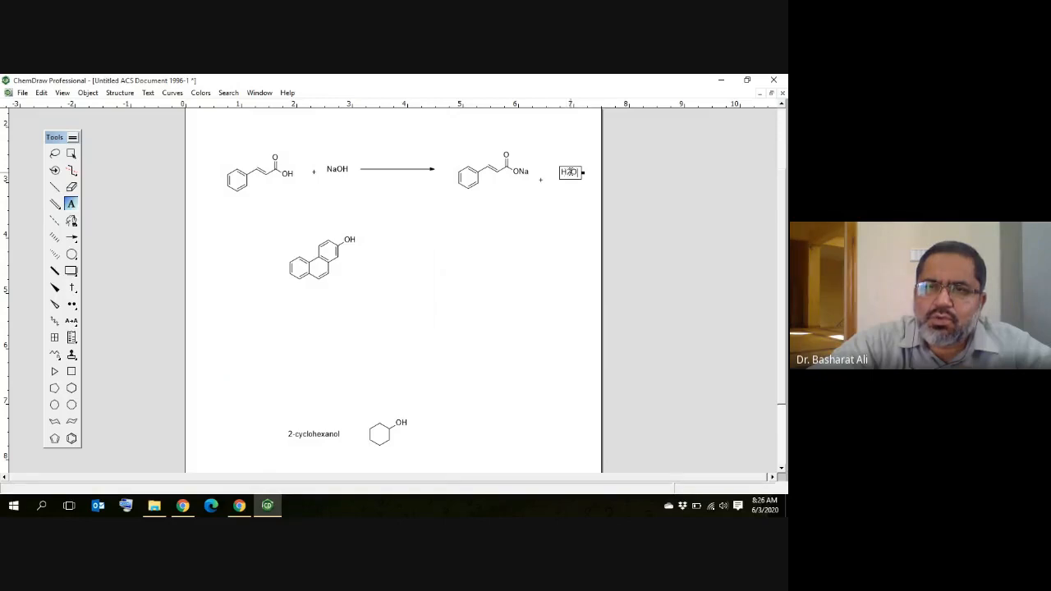
key("F9")
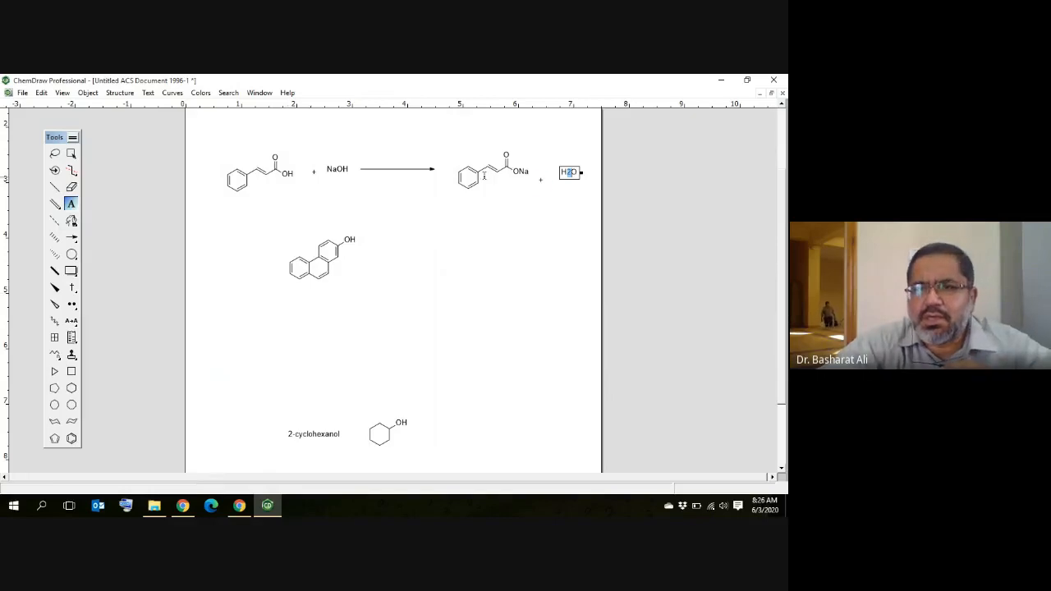
- Format the 2 in the H2O product label as a subscript
left_click(149, 94)
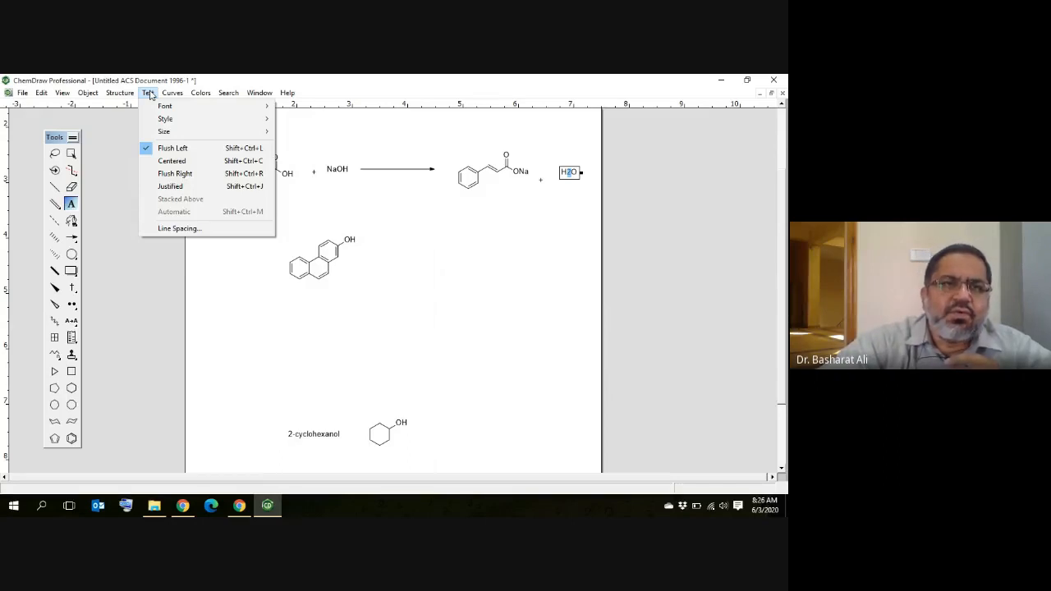
mouse_move(163, 119)
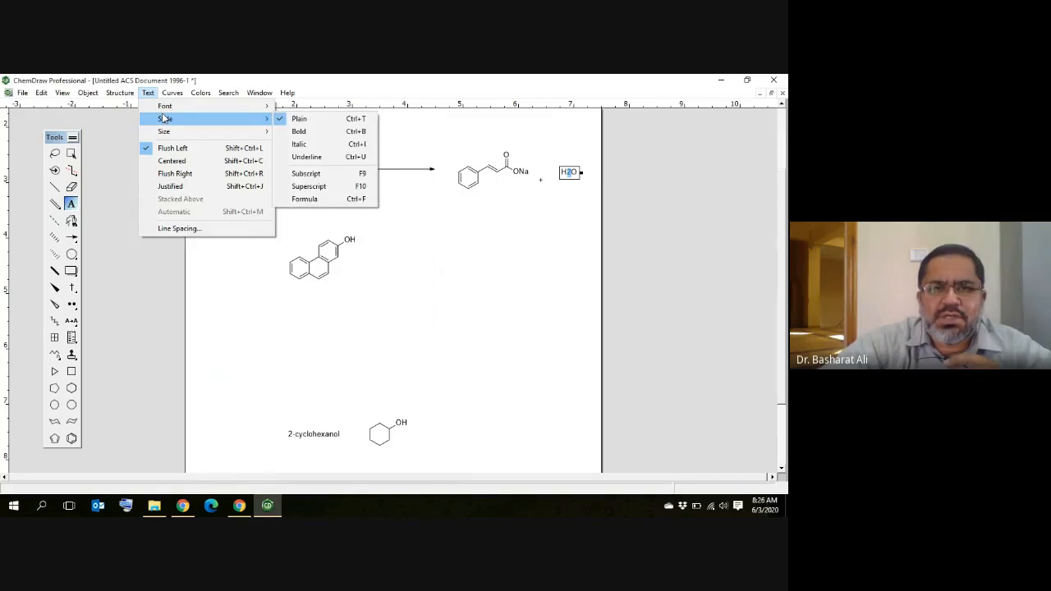
left_click(329, 173)
left_click(558, 303)
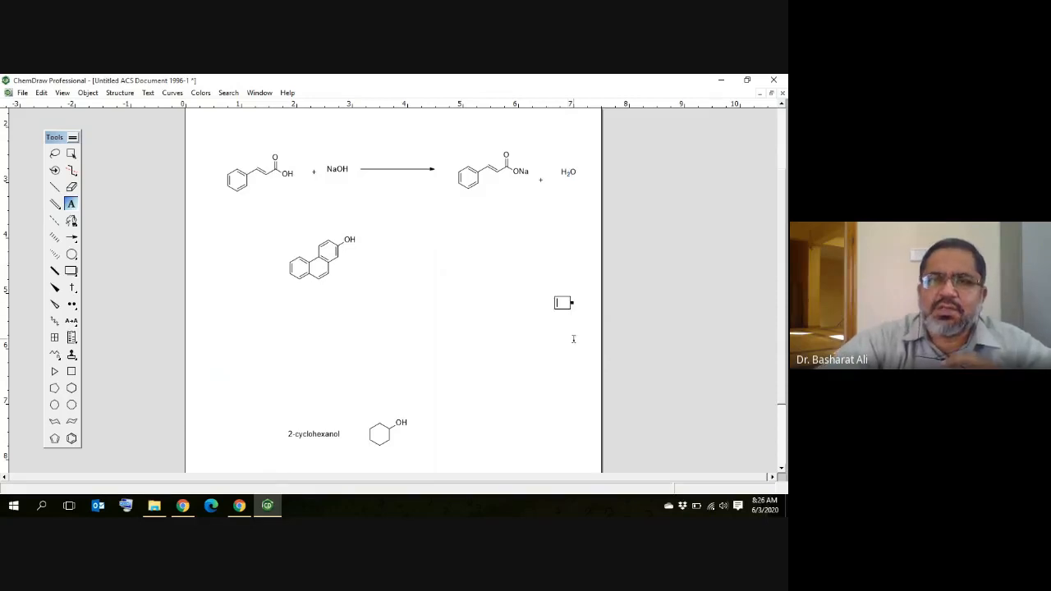
- Move the plus sign before H2O up so it lines up with the product labels
left_click(55, 155)
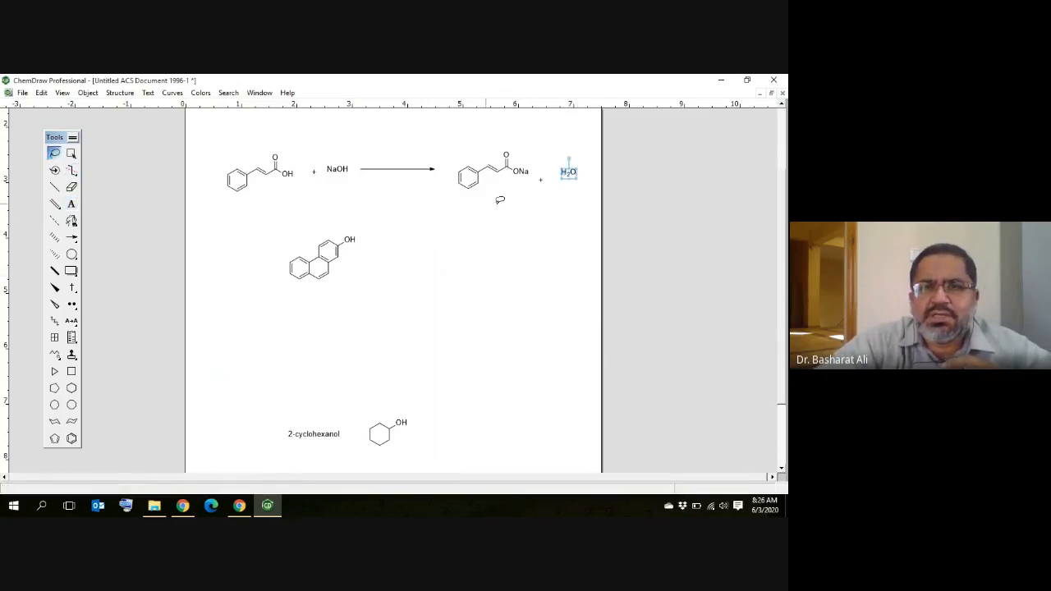
left_click(543, 179)
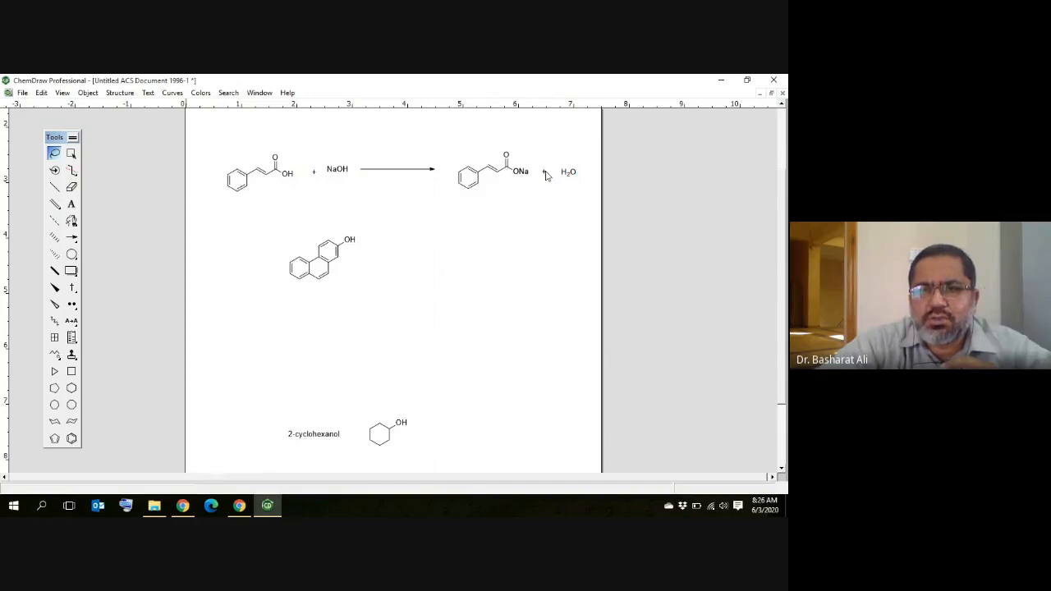
left_click(545, 174)
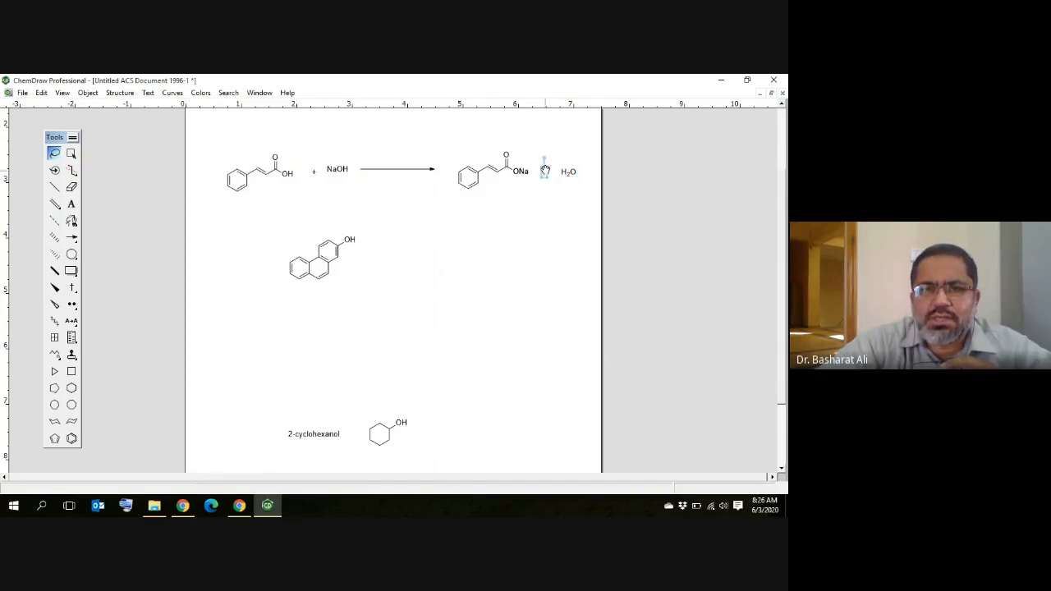
left_click(535, 364)
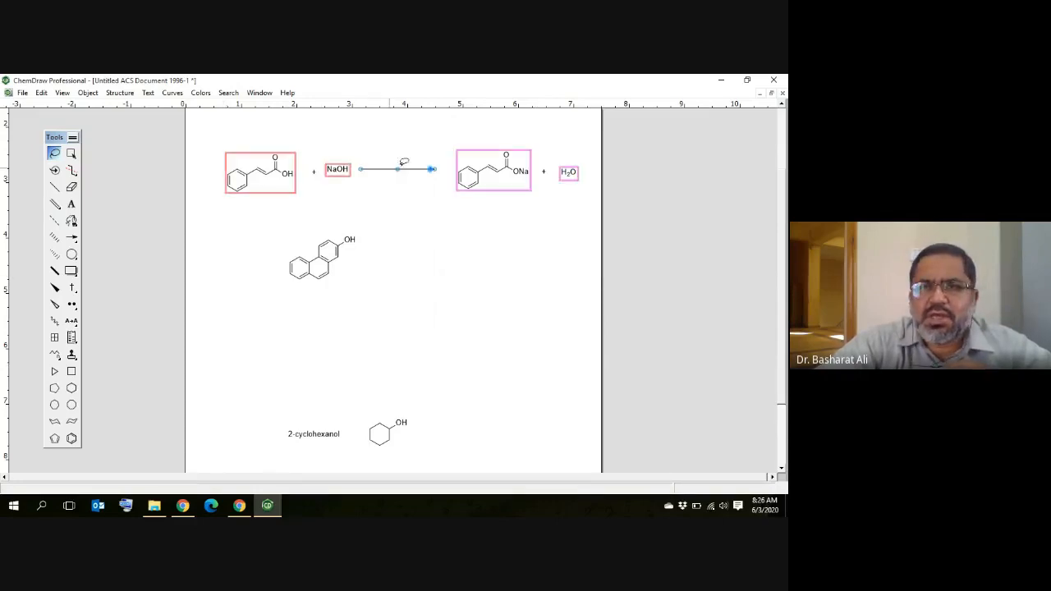
- Draw a shadowed rounded rectangle around the whole reaction scheme and shift the frame slightly down to centre it
left_click(72, 272)
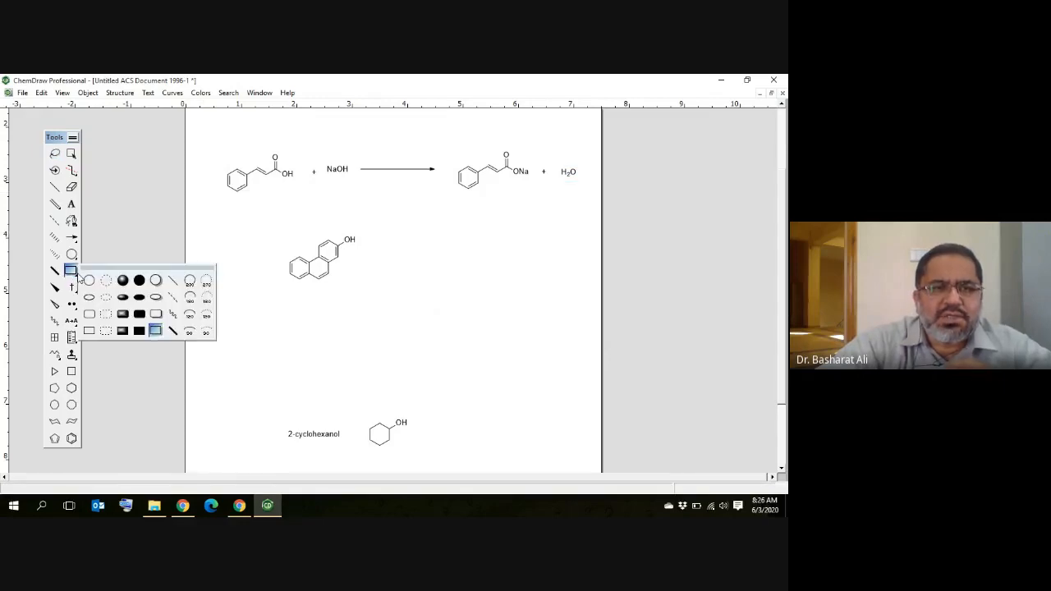
left_click(157, 315)
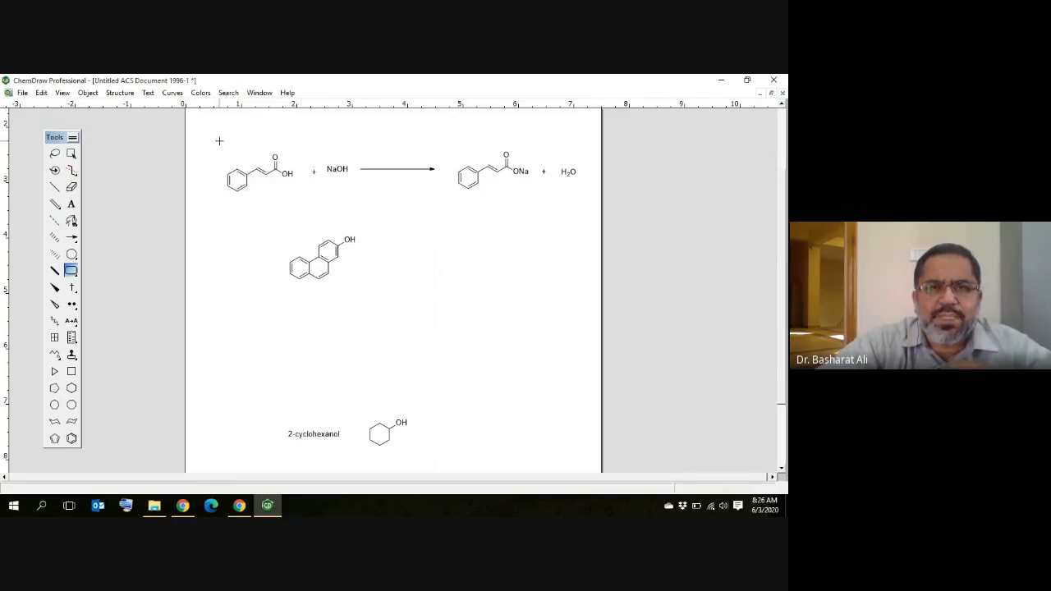
left_click_drag(220, 140, 584, 193)
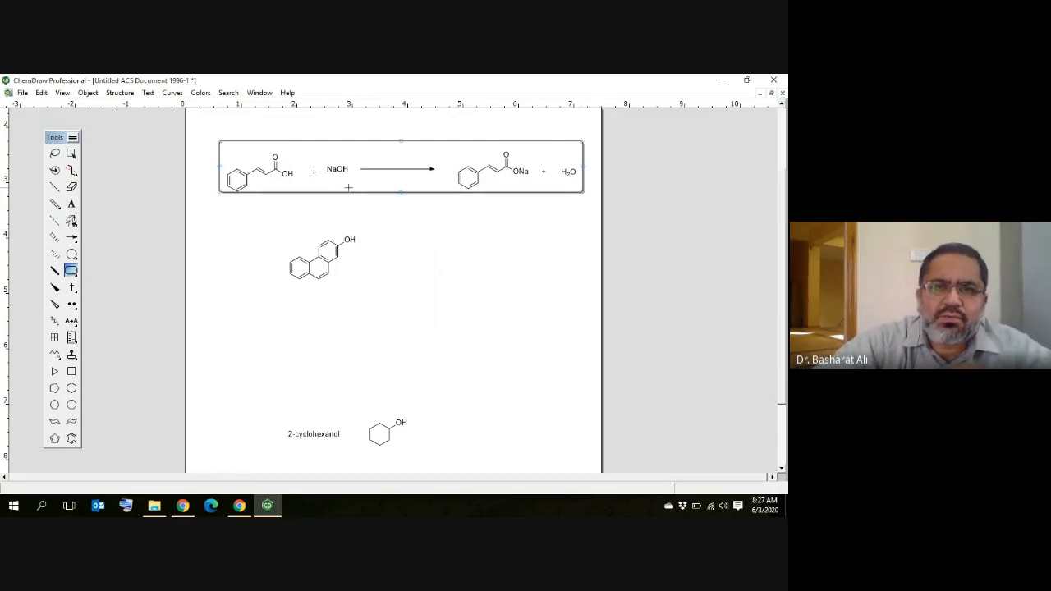
left_click(54, 153)
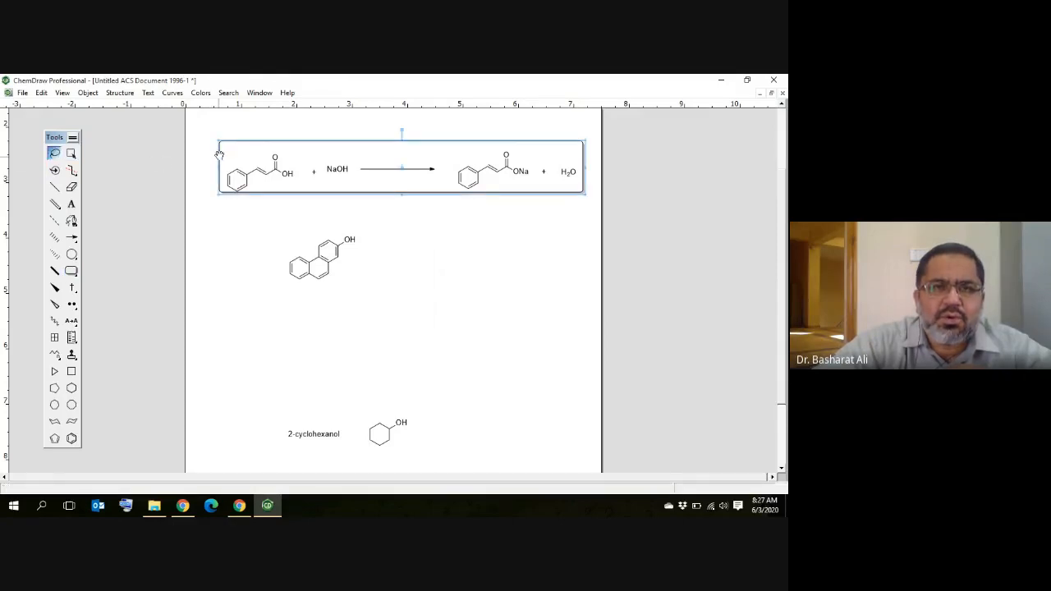
left_click_drag(219, 156, 219, 160)
left_click(516, 298)
- Select the complete reaction scheme together with its frame and copy it
left_click(71, 154)
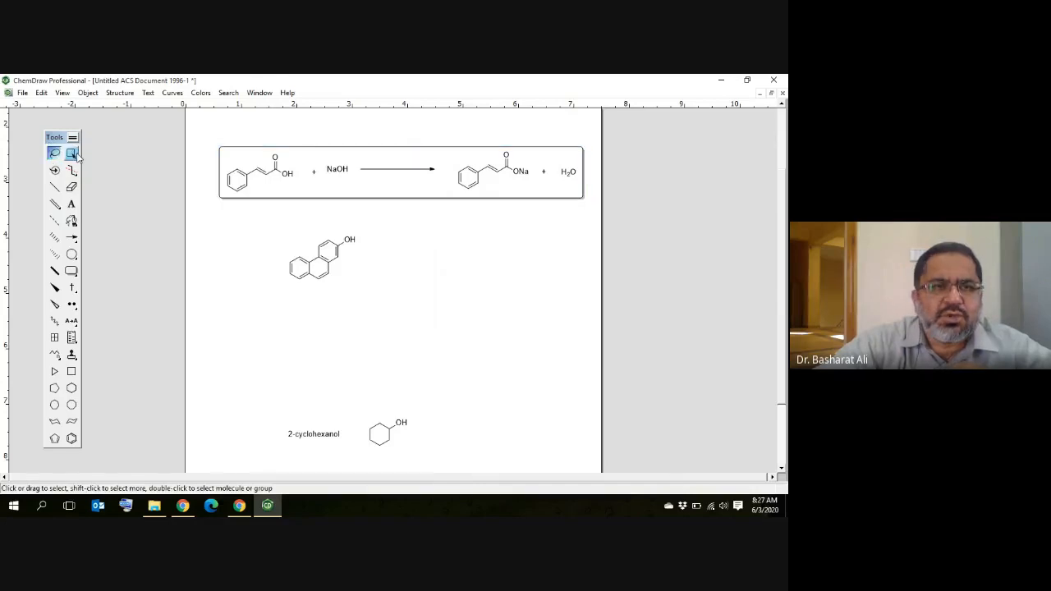
left_click(73, 155)
left_click_drag(215, 136, 590, 211)
right_click(434, 190)
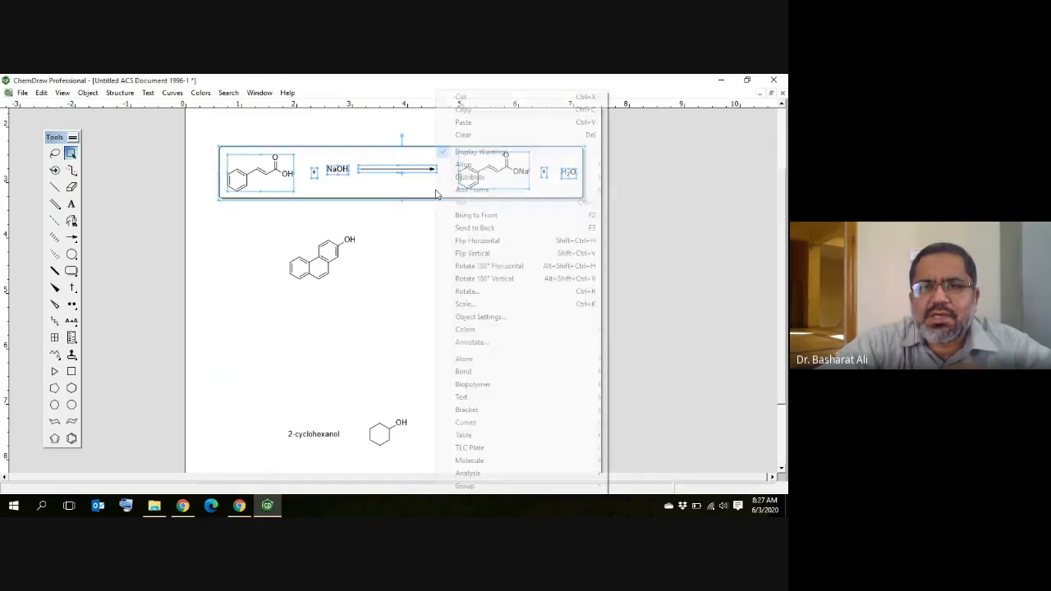
left_click(465, 109)
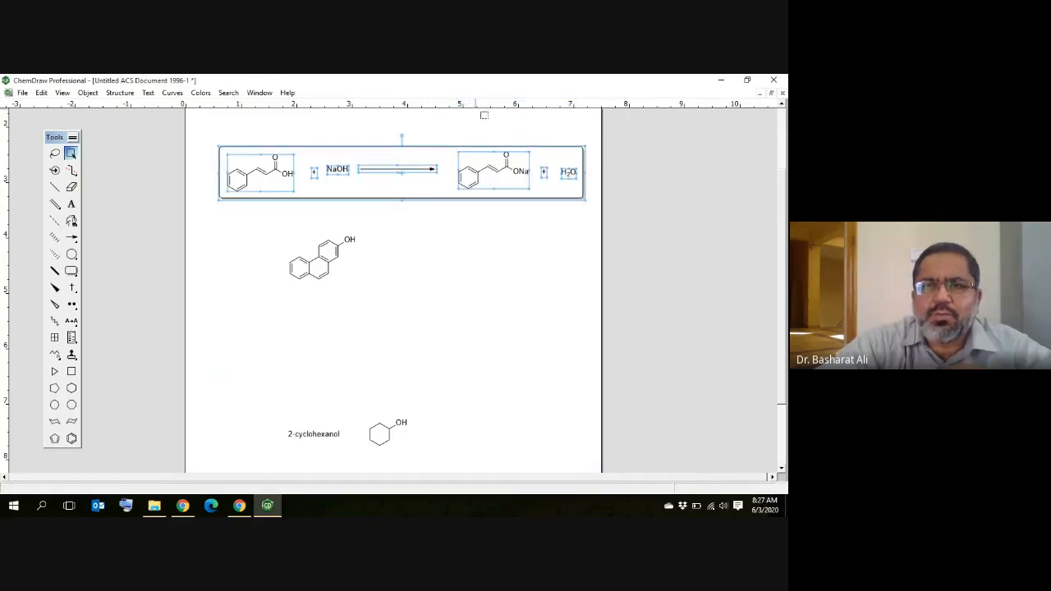
- Start Word 2013 with a blank document and paste the copied reaction scheme into it
left_click(722, 81)
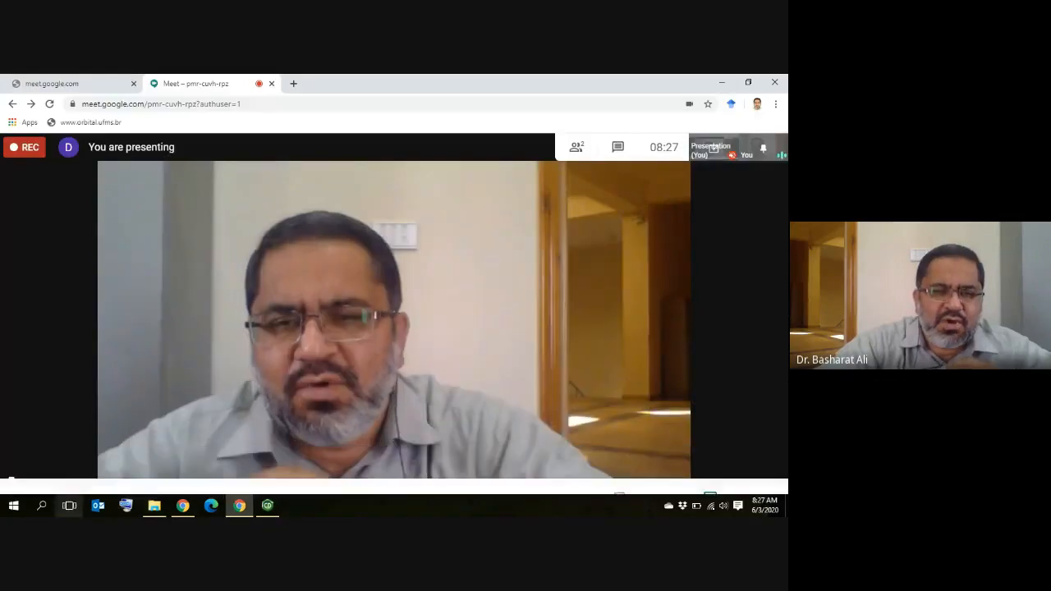
left_click(13, 507)
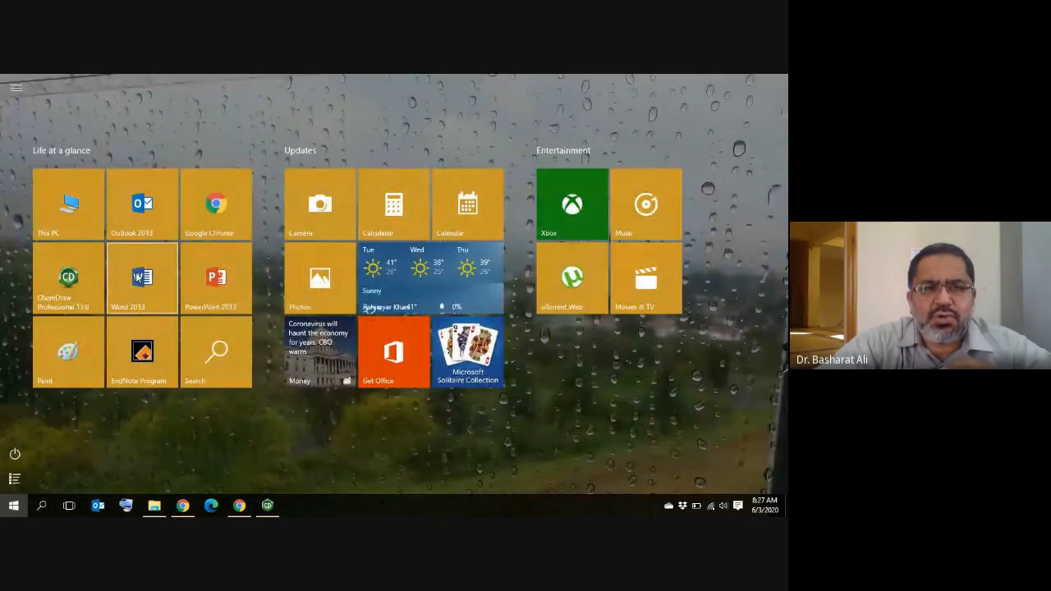
left_click(137, 278)
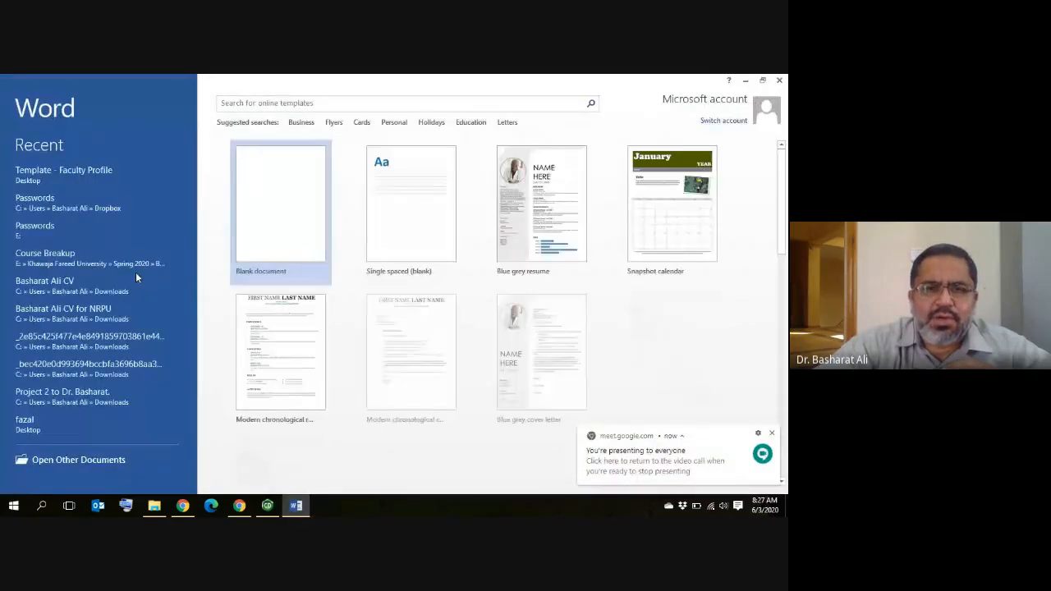
left_click(296, 214)
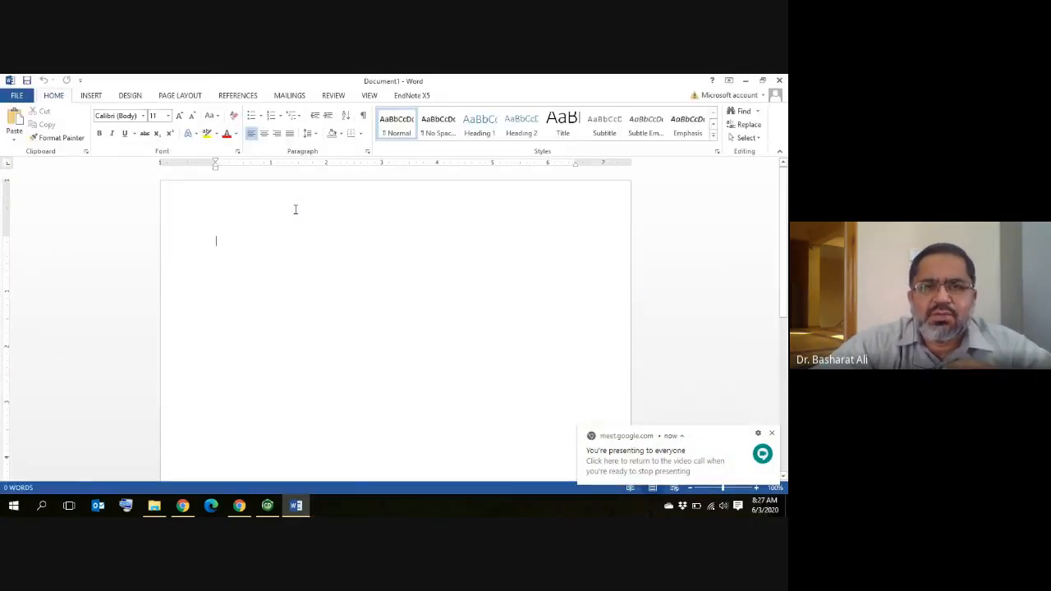
right_click(278, 265)
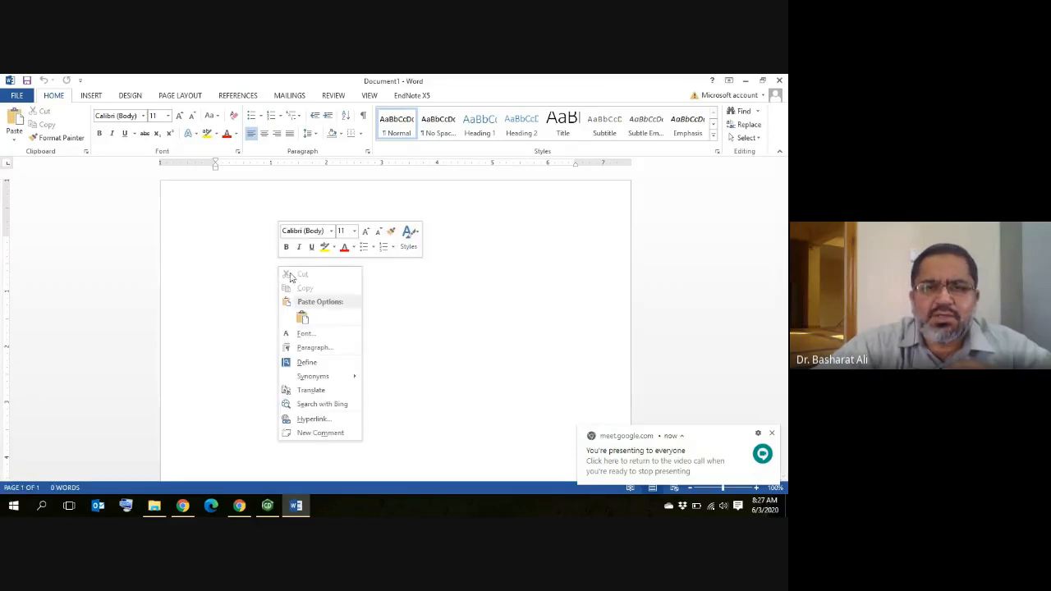
left_click(302, 318)
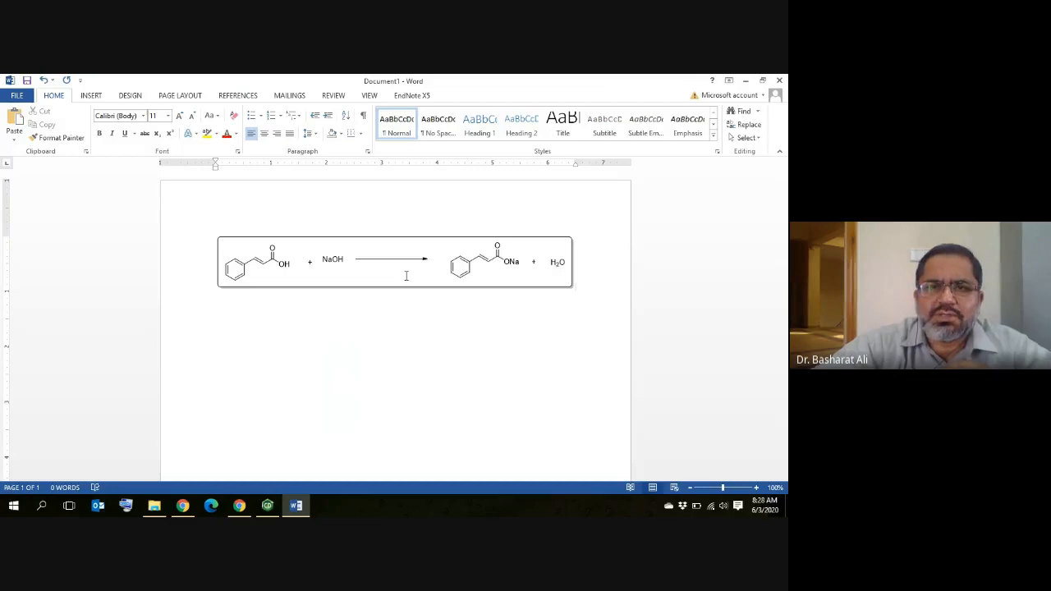
- Open the pasted reaction scheme from Word for editing in ChemDraw and return to the Word document
double_click(391, 273)
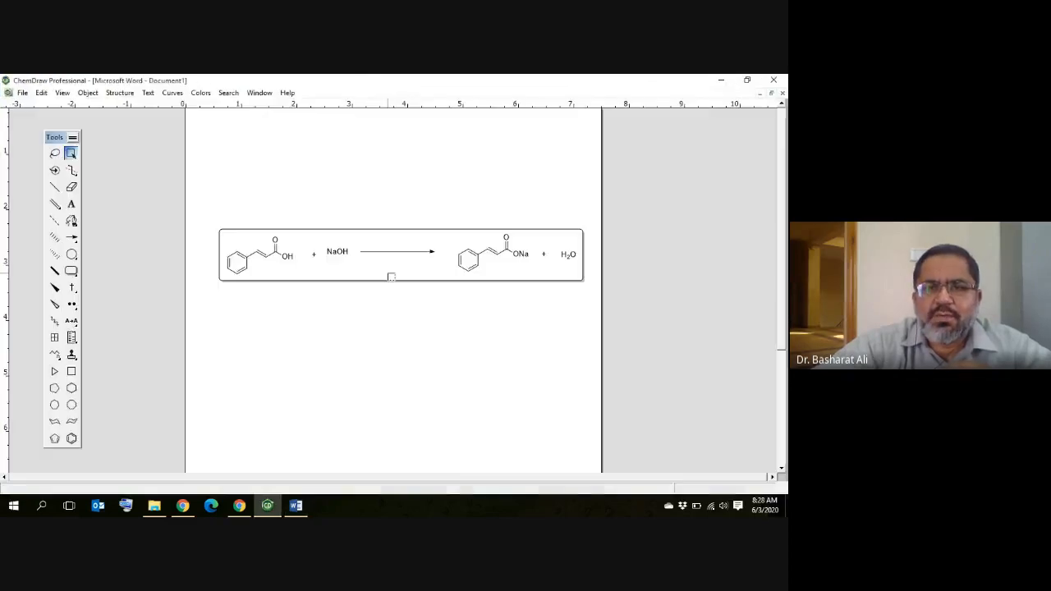
left_click(720, 82)
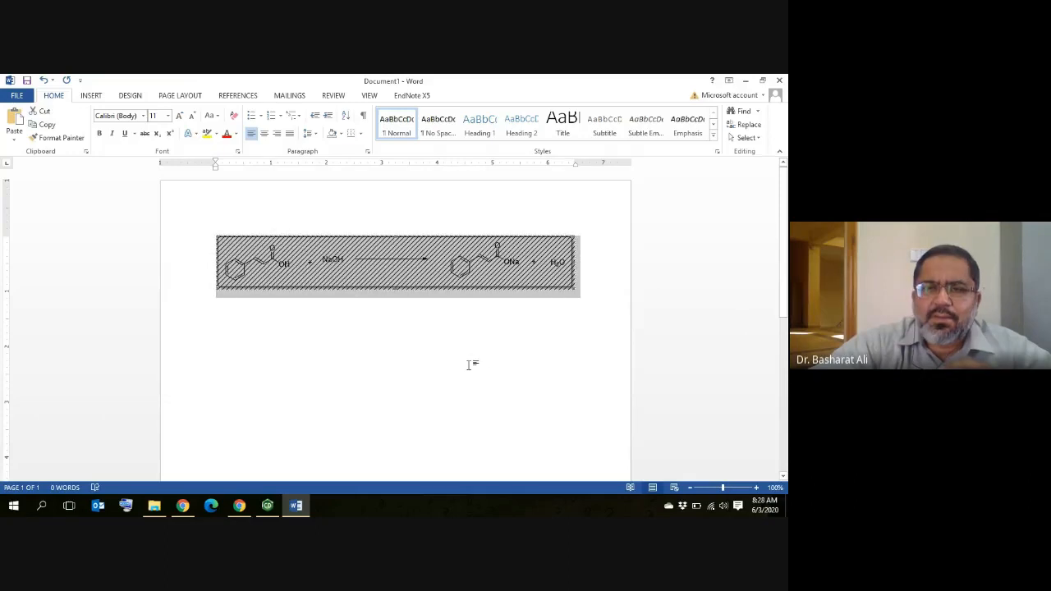
double_click(469, 366)
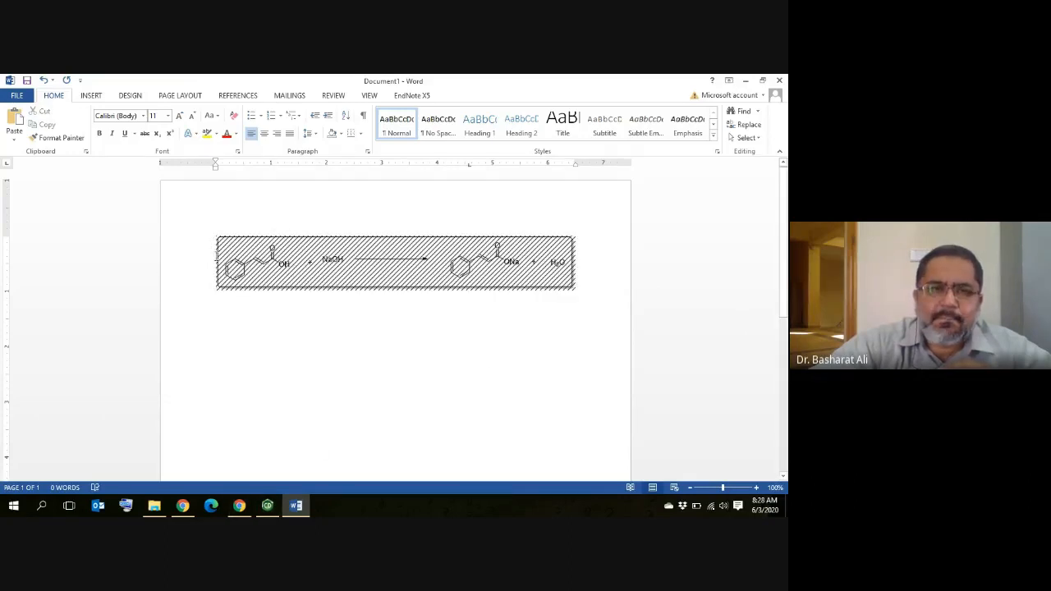
left_click(188, 254)
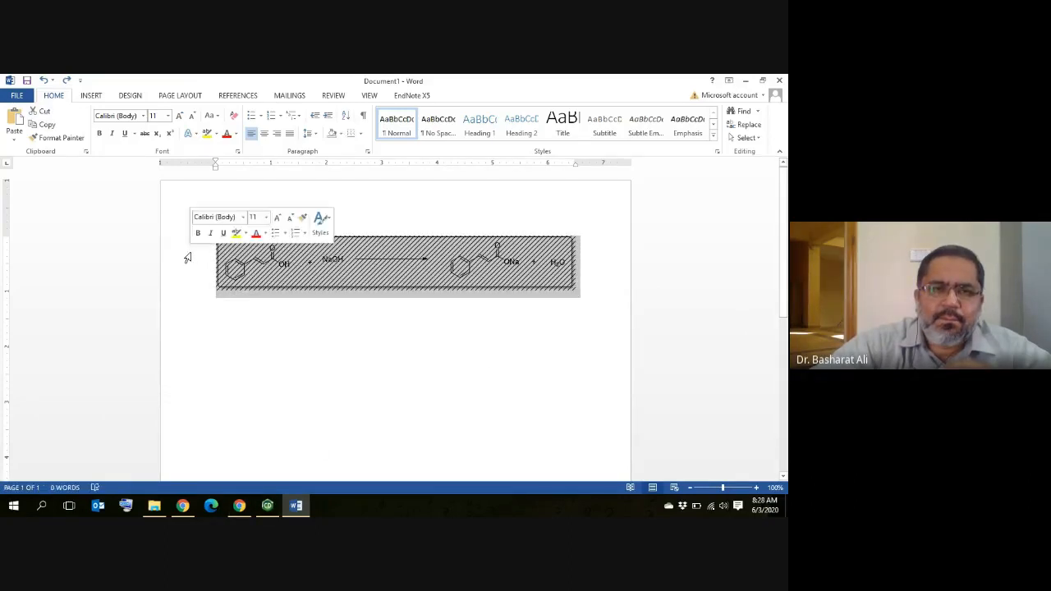
left_click(583, 378)
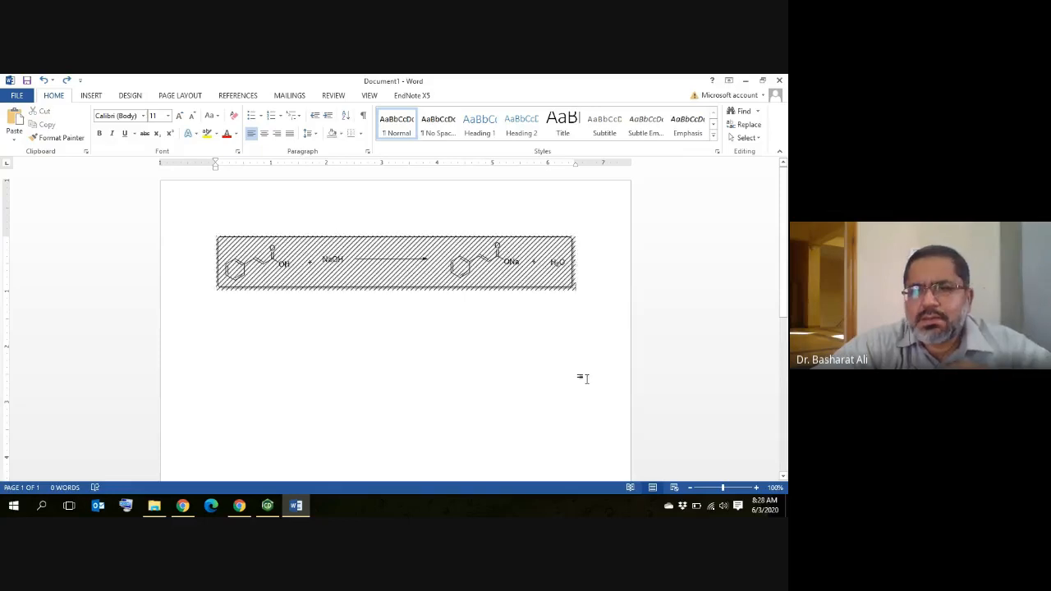
double_click(342, 374)
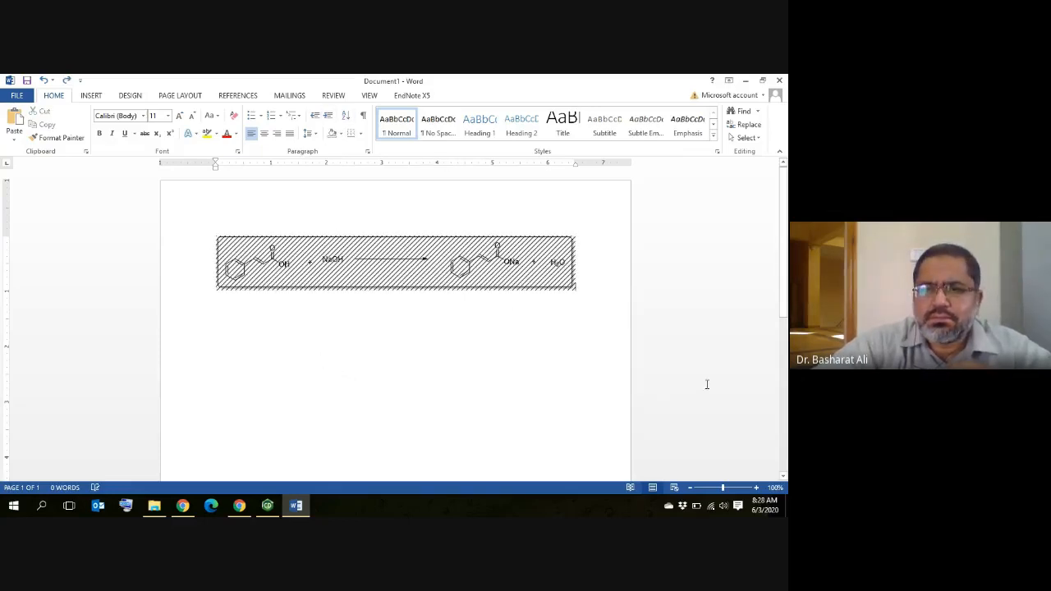
left_click(267, 507)
left_click(775, 81)
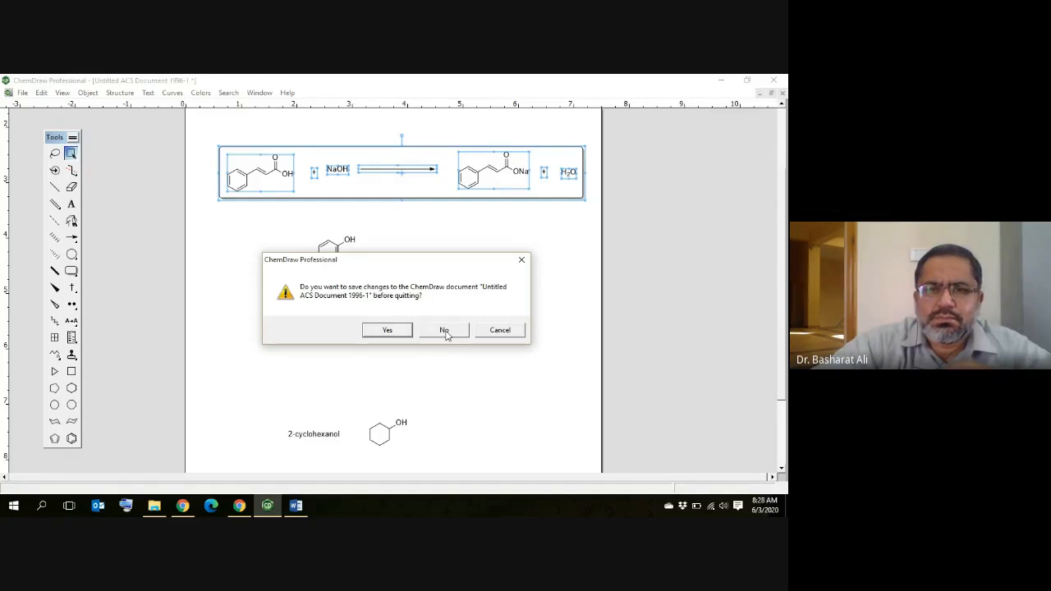
left_click(500, 329)
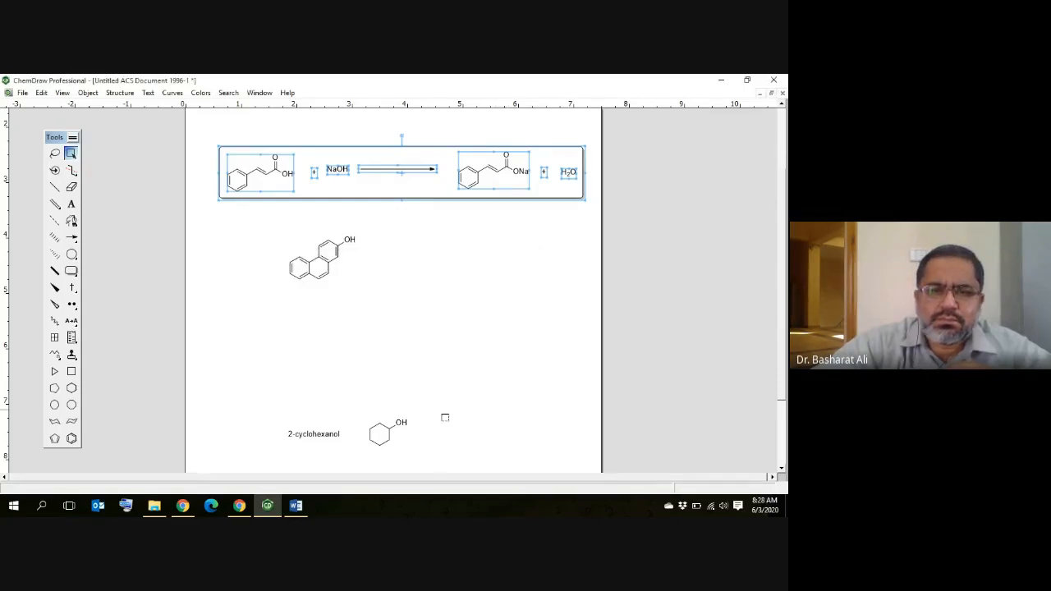
- Switch to Word, reopen the embedded reaction scheme in ChemDraw, and return to the document without editing it
left_click(296, 508)
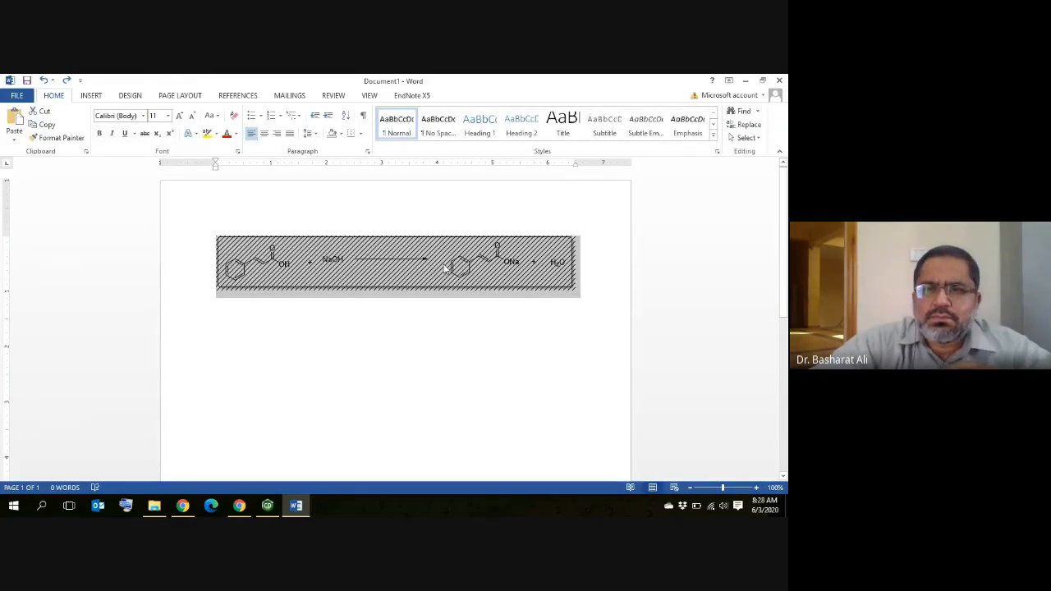
double_click(444, 268)
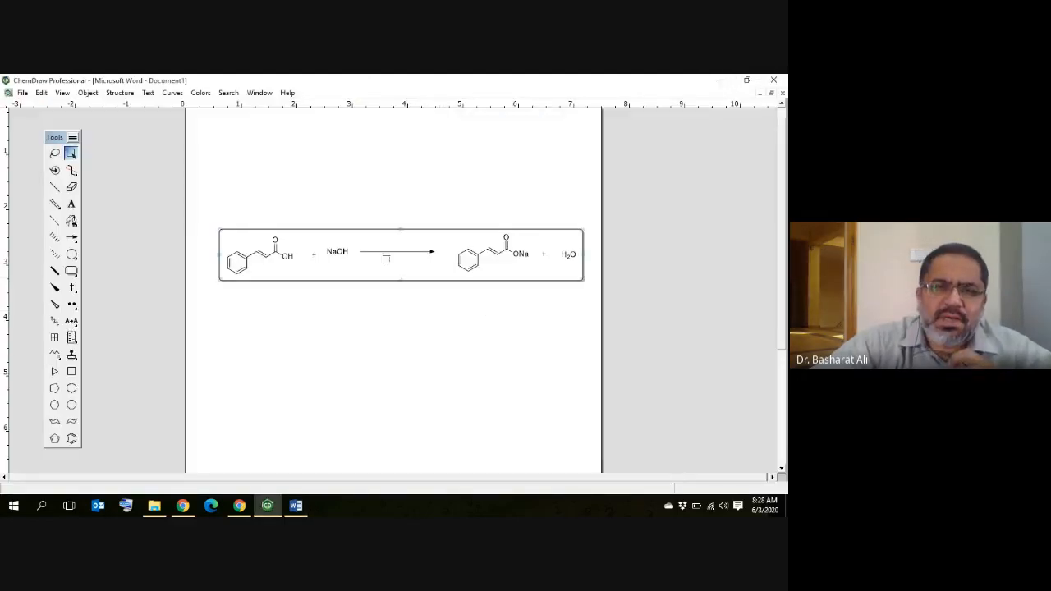
left_click(721, 80)
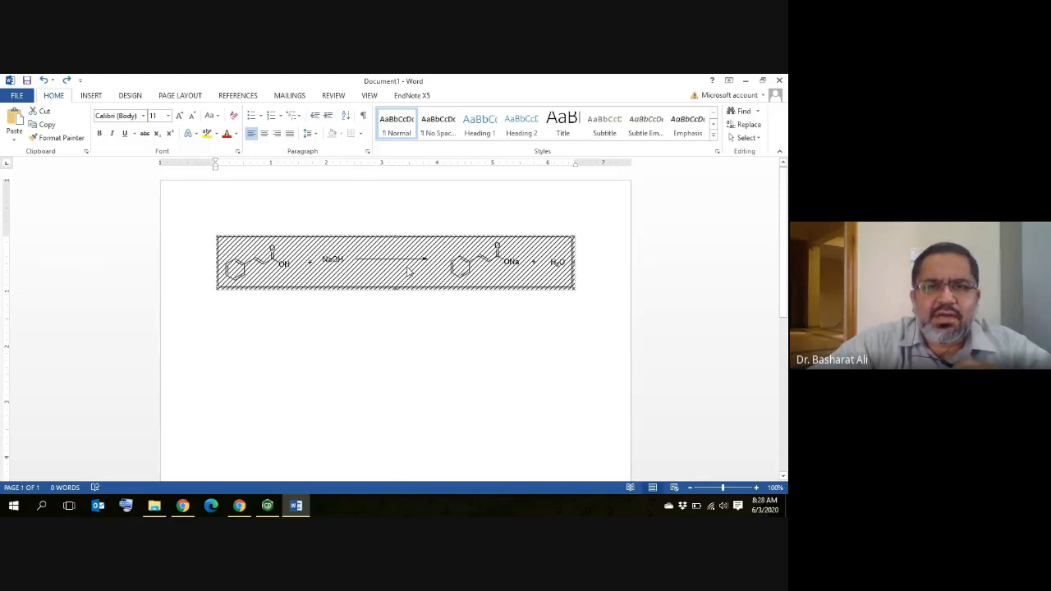
- Set the embedded reaction scheme's text wrapping to Tight and move the scheme down about 1 inch on the page
right_click(408, 271)
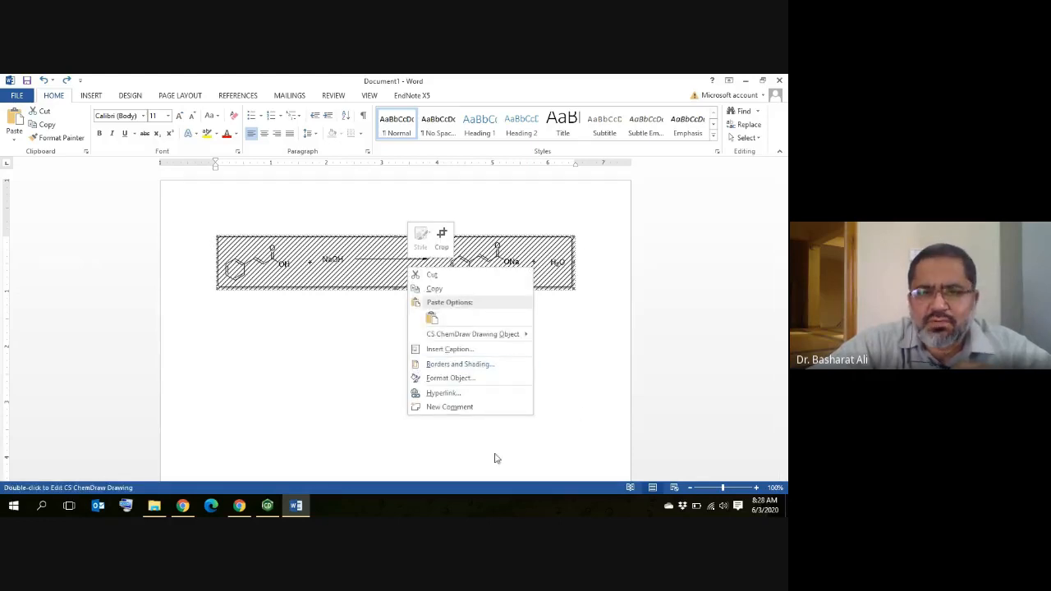
left_click(581, 410)
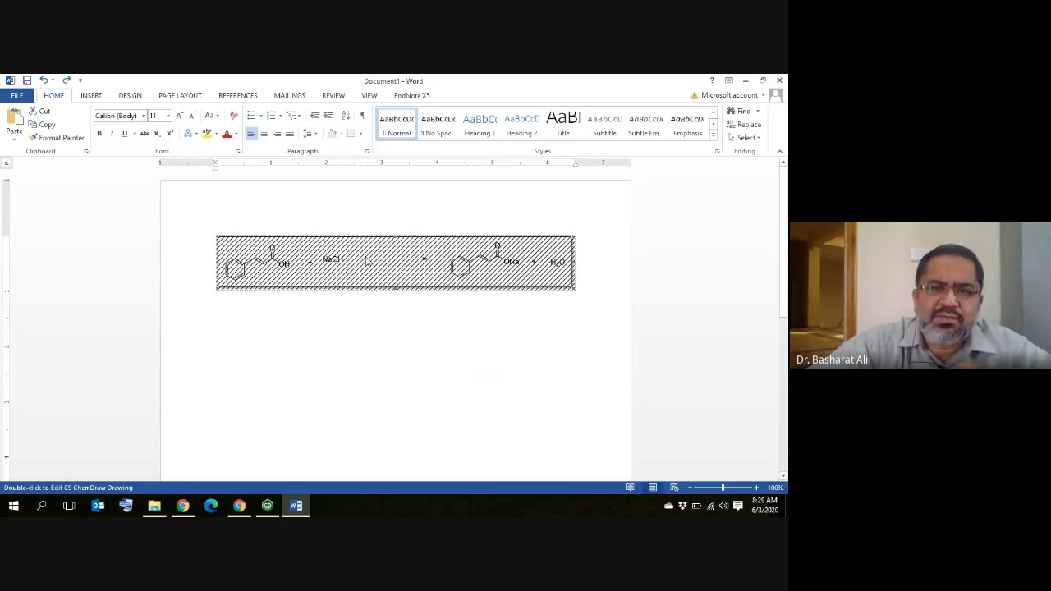
right_click(424, 250)
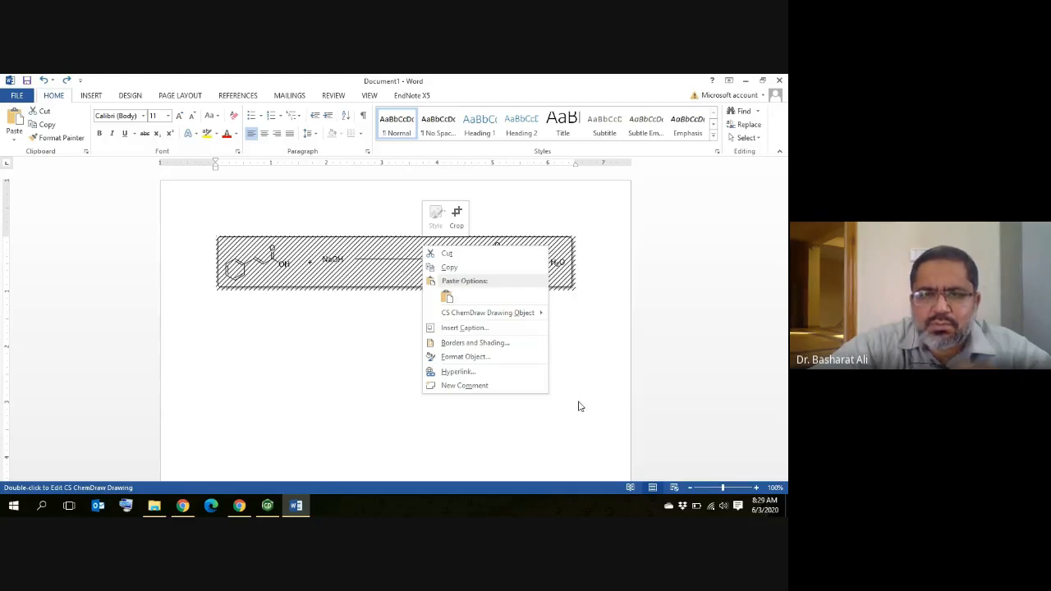
left_click(479, 356)
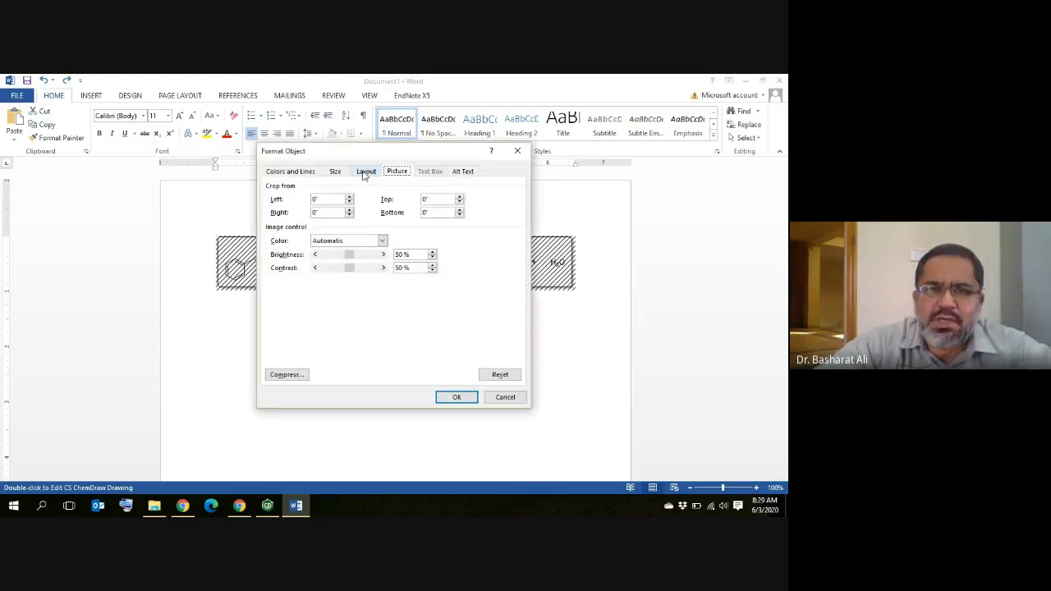
left_click(365, 173)
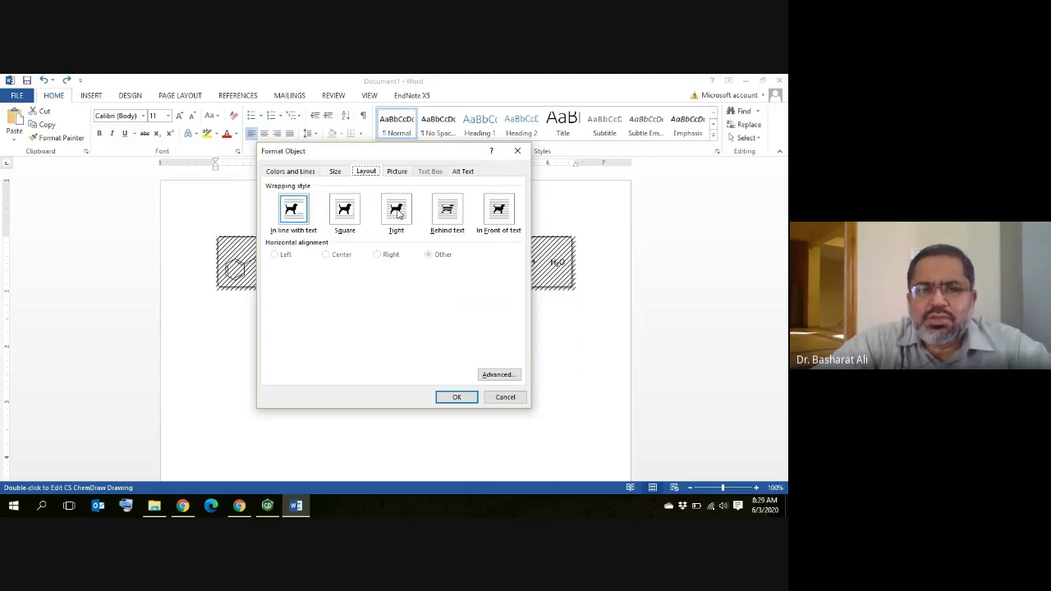
left_click(397, 211)
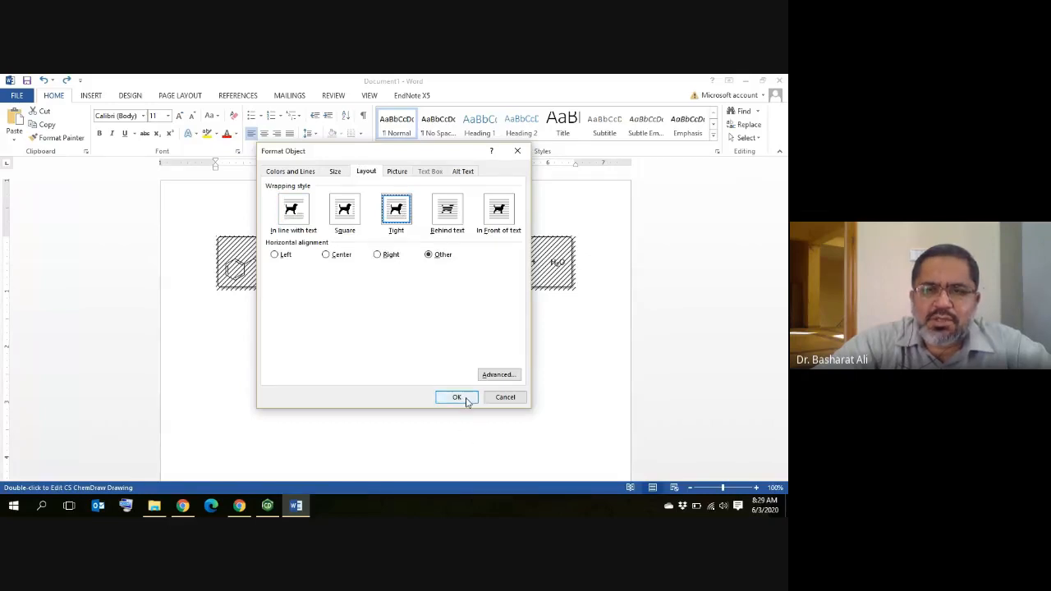
left_click(457, 397)
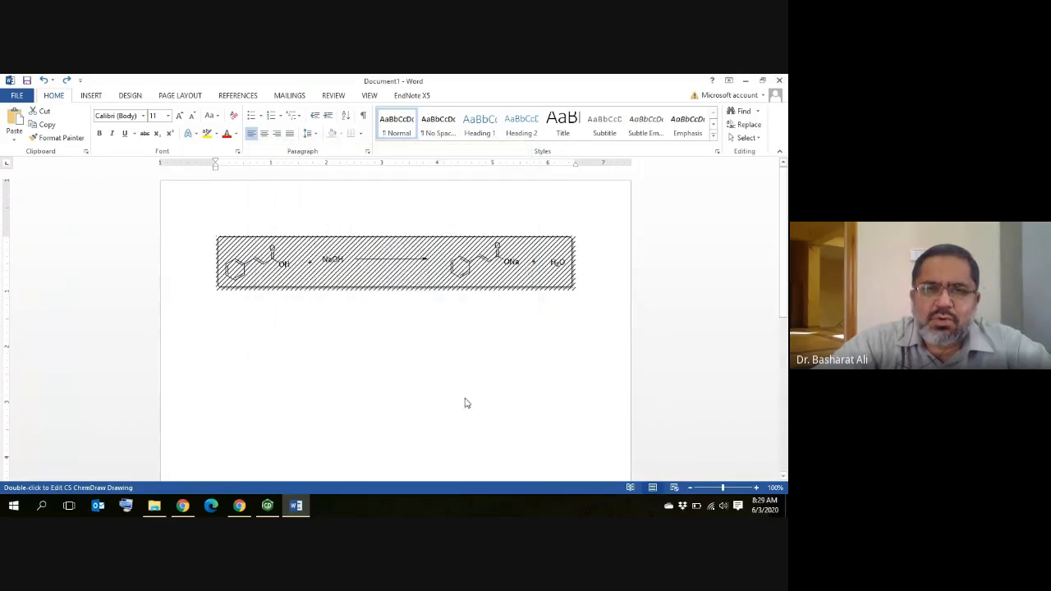
left_click(384, 354)
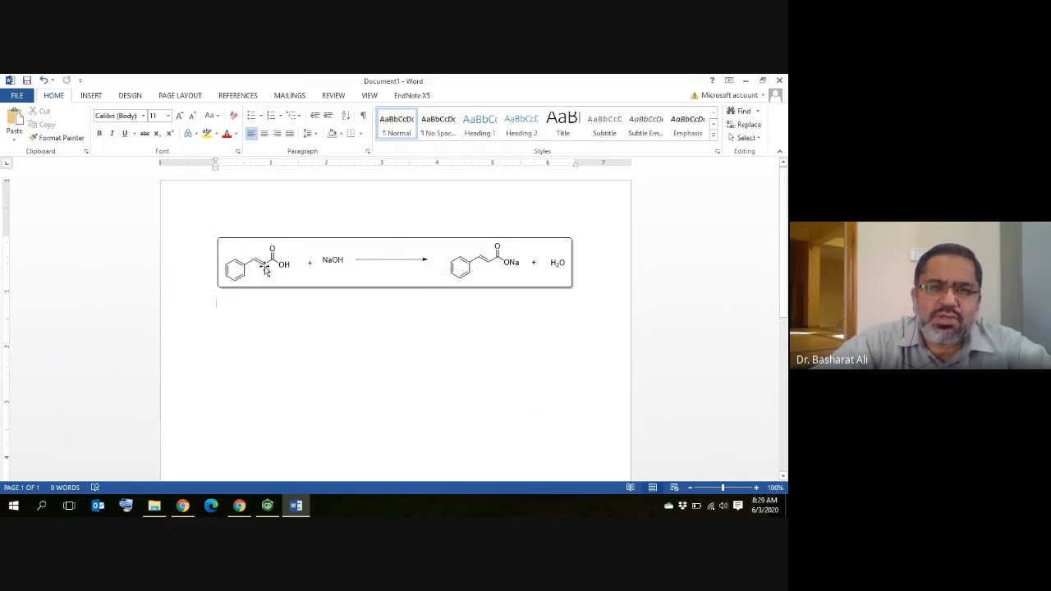
left_click_drag(405, 268, 408, 319)
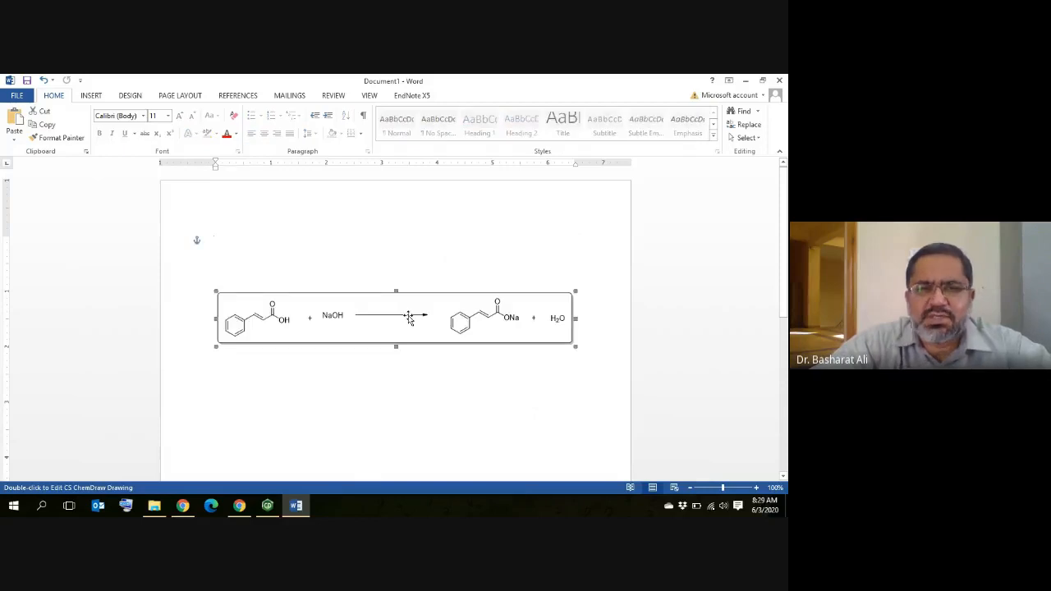
- Enter placeholder lines of repeated letters around the scheme: one h line and two m lines above, an f line and an n line below
left_click(544, 236)
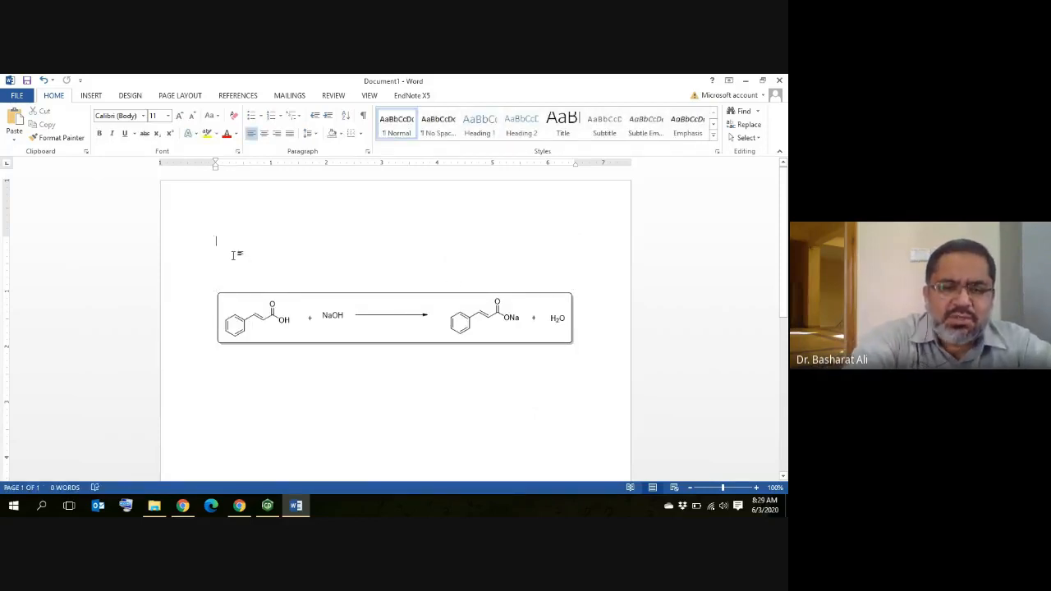
type("hhhh")
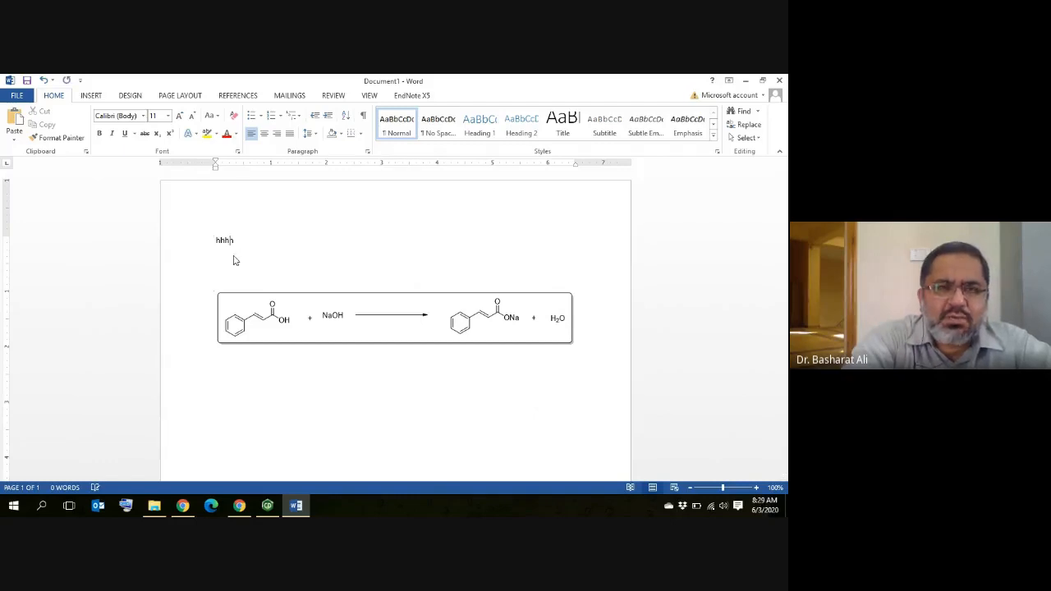
type("hhhh")
key("Return")
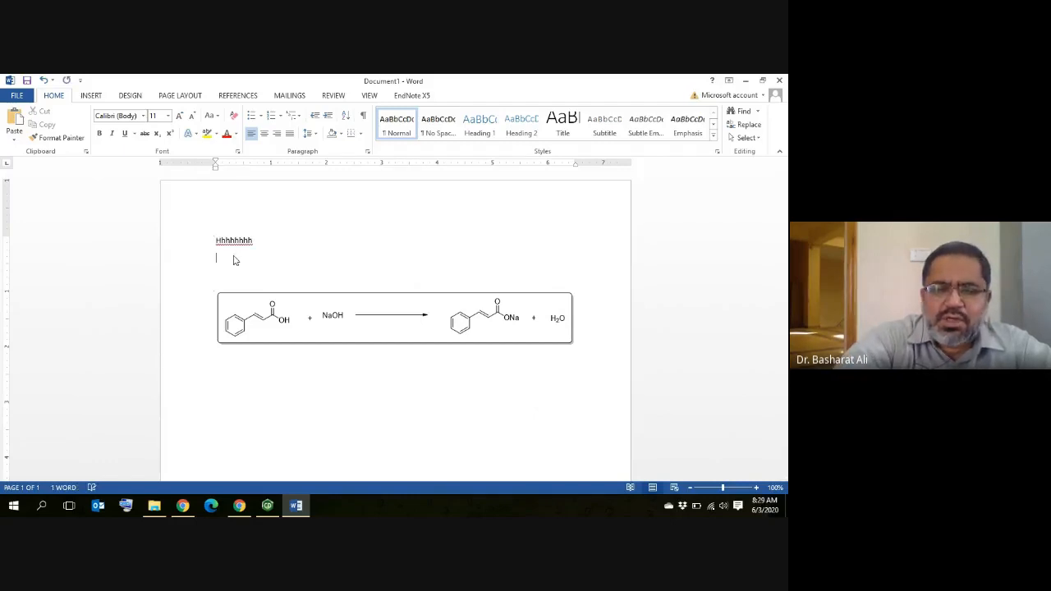
type("mmmmmmmmm")
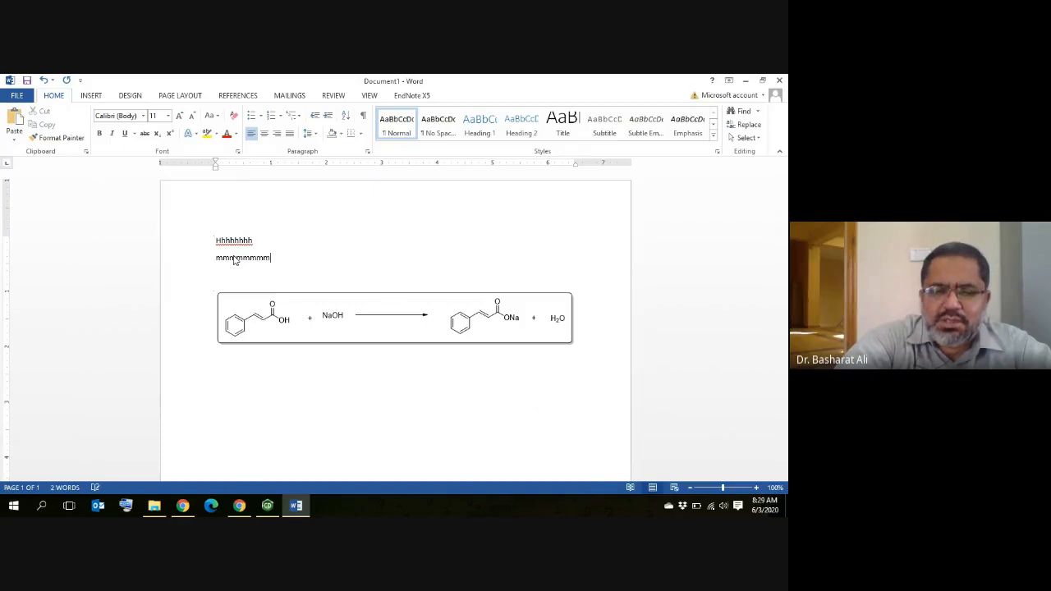
key("Return")
type("mmmmmmmm")
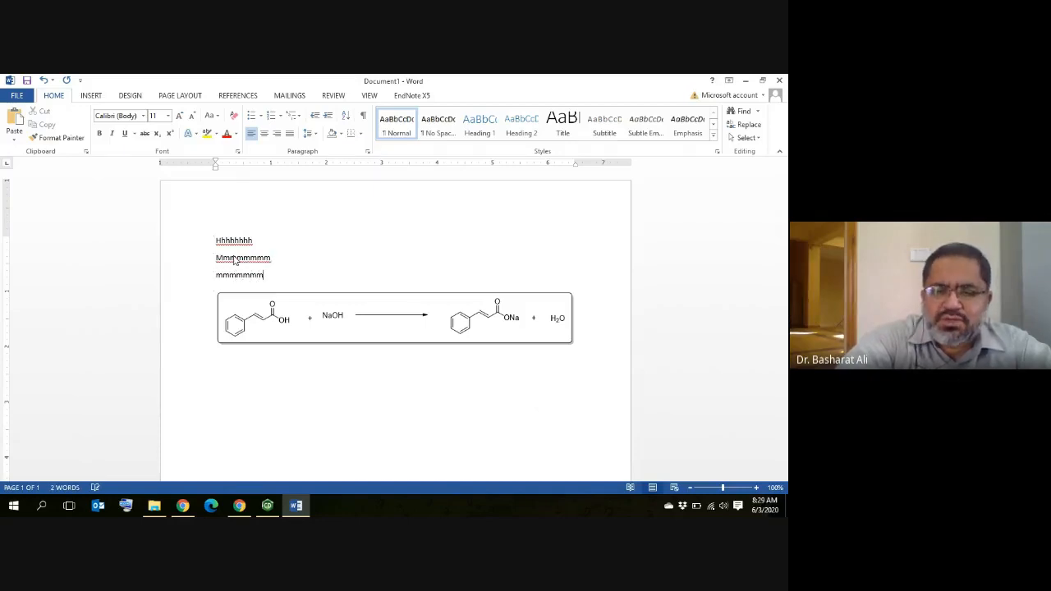
key("Return")
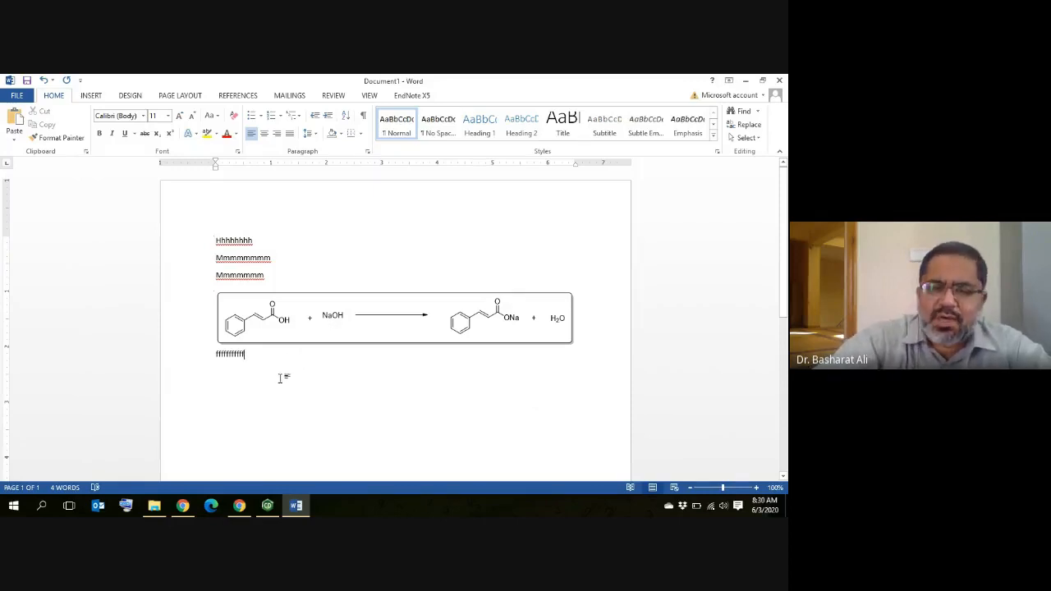
key("Return")
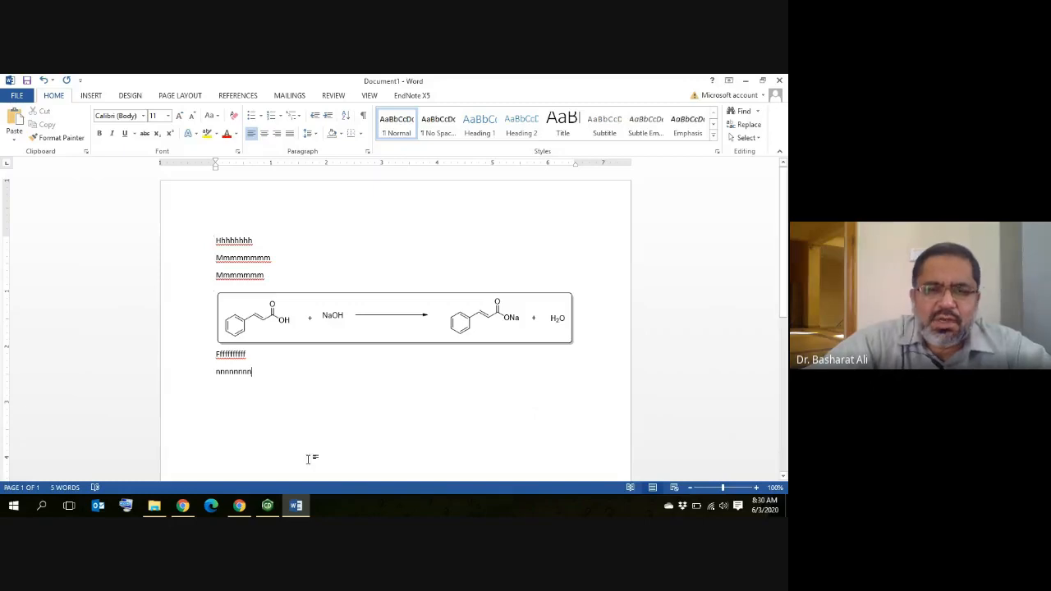
- Switch to the Google Meet call in Chrome and stop the meeting recording
mouse_move(243, 509)
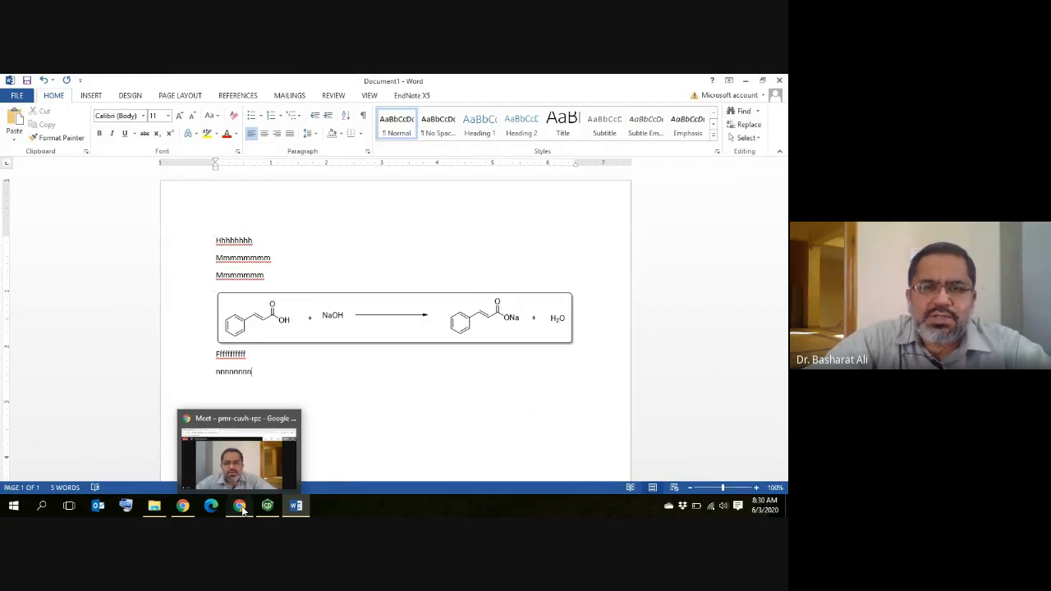
left_click(273, 435)
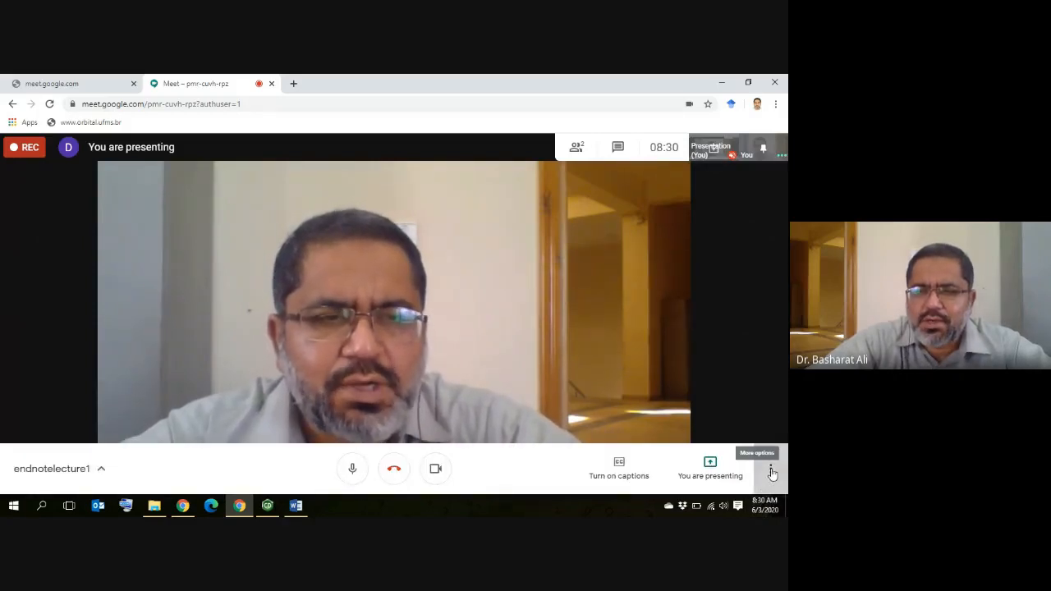
left_click(771, 470)
left_click(692, 216)
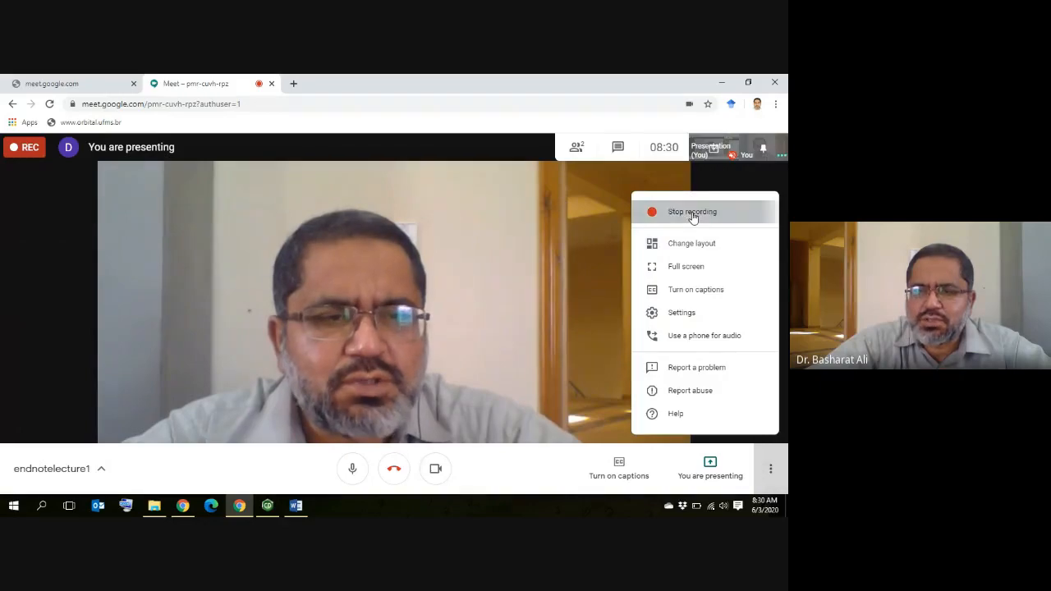